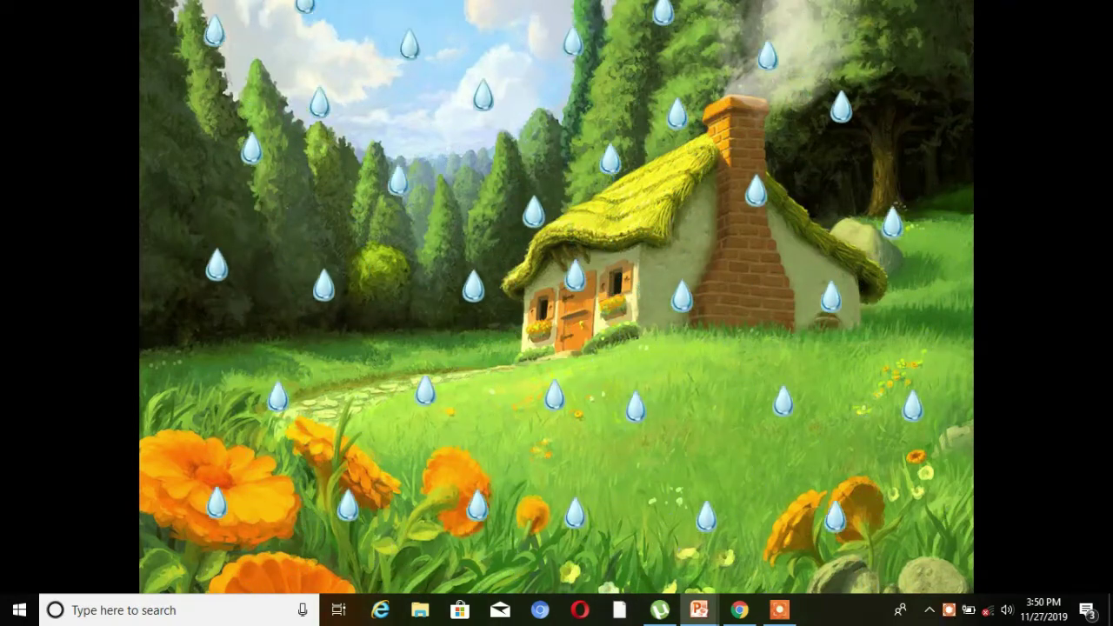
# End the rainfall slide show preview and insert a new blank slide 2
pyautogui.press('Escape')
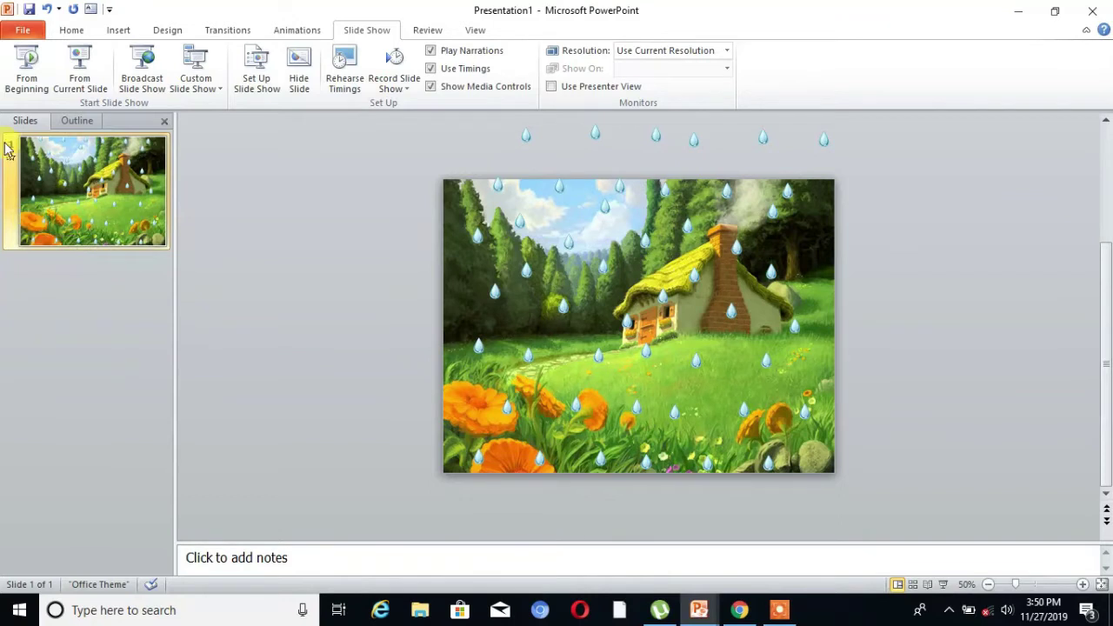
pyautogui.click(72, 29)
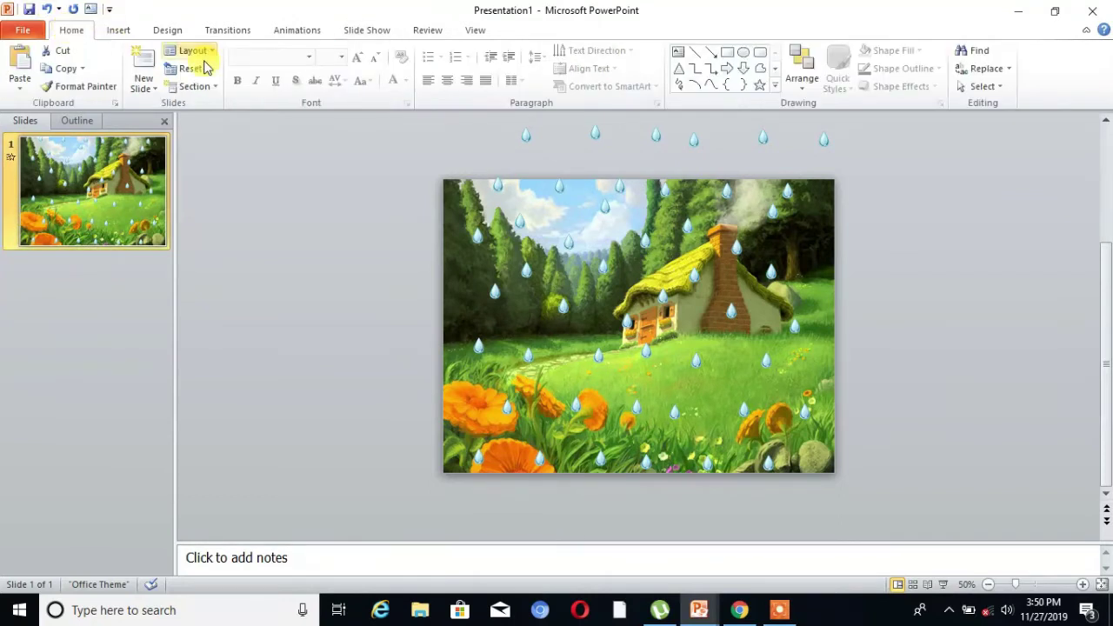
pyautogui.click(144, 61)
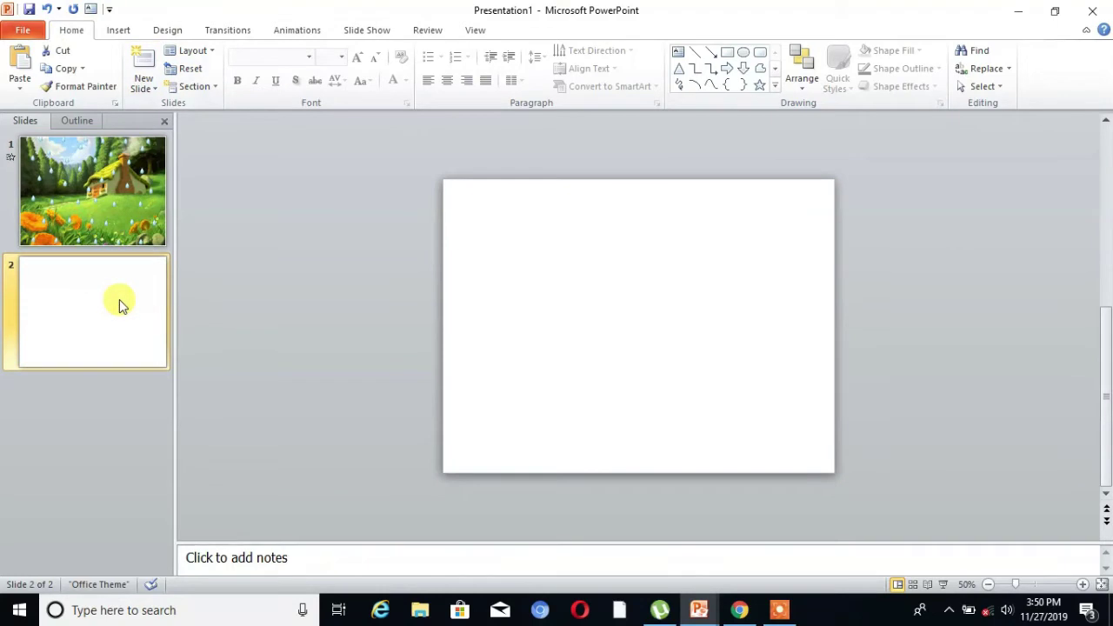
# Select the Rain-Drops-PNG-Photos file on the desktop, then return to blank slide 2 in PowerPoint
pyautogui.click(1022, 9)
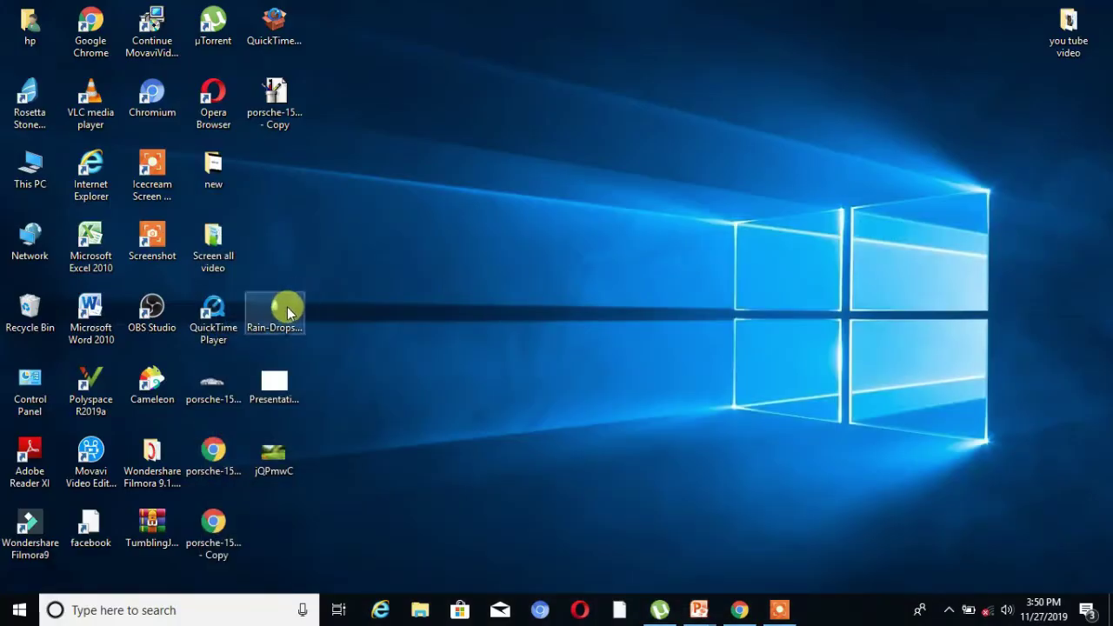
pyautogui.click(286, 307)
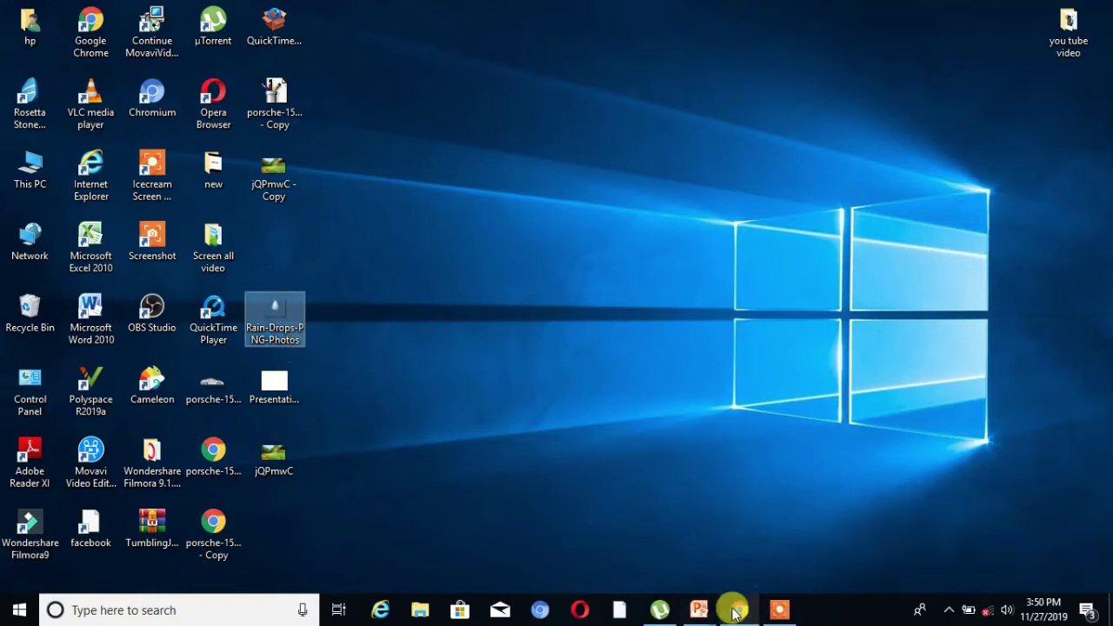
pyautogui.click(698, 610)
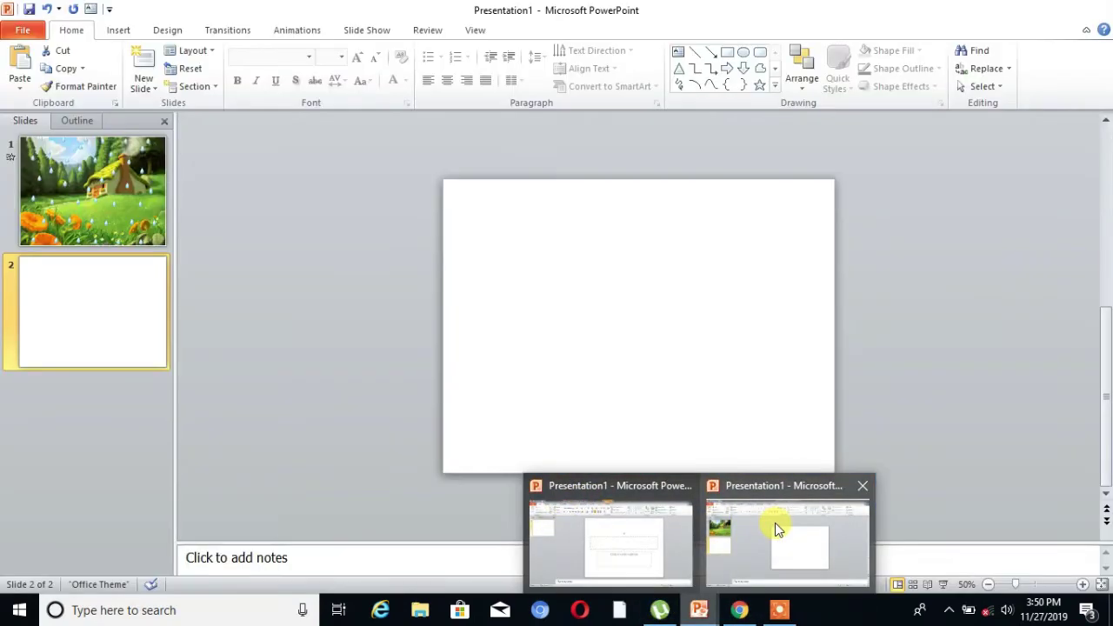
pyautogui.click(773, 522)
pyautogui.click(87, 291)
# Paste the raindrop onto slide 2, zoom in, and shrink it to a small top-left drop
pyautogui.hotkey('ctrl', 'v')
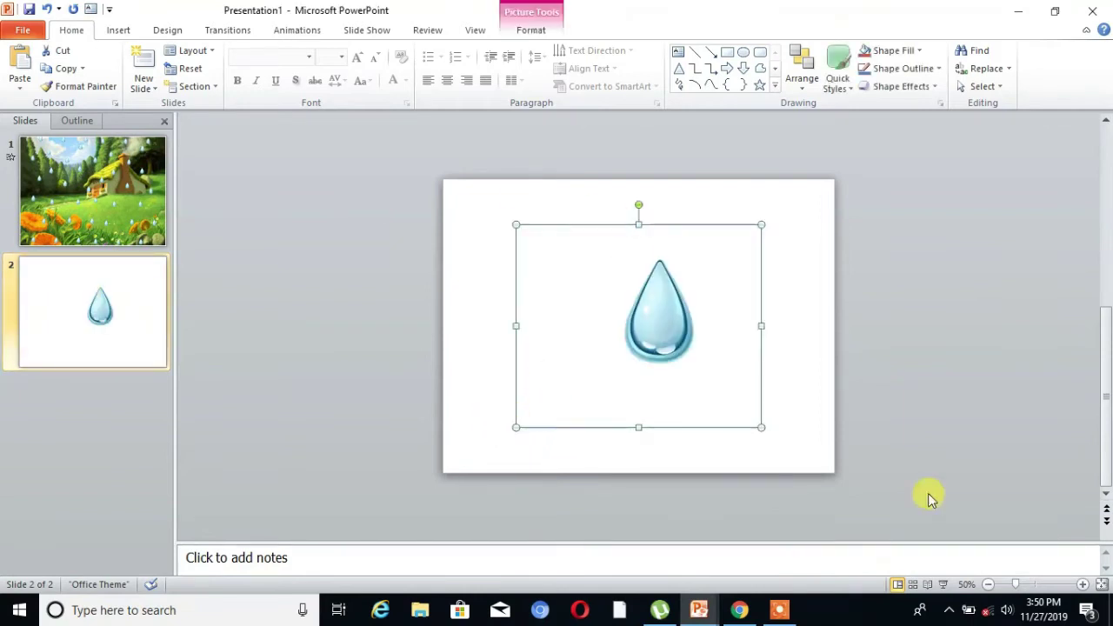
pyautogui.click(777, 434)
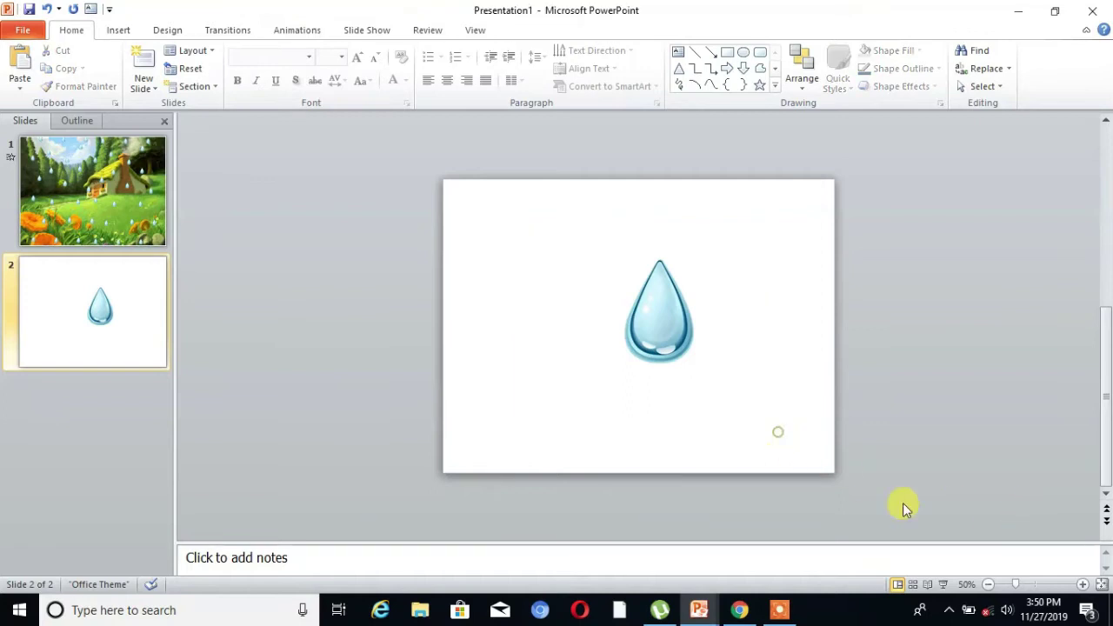
pyautogui.click(1084, 589)
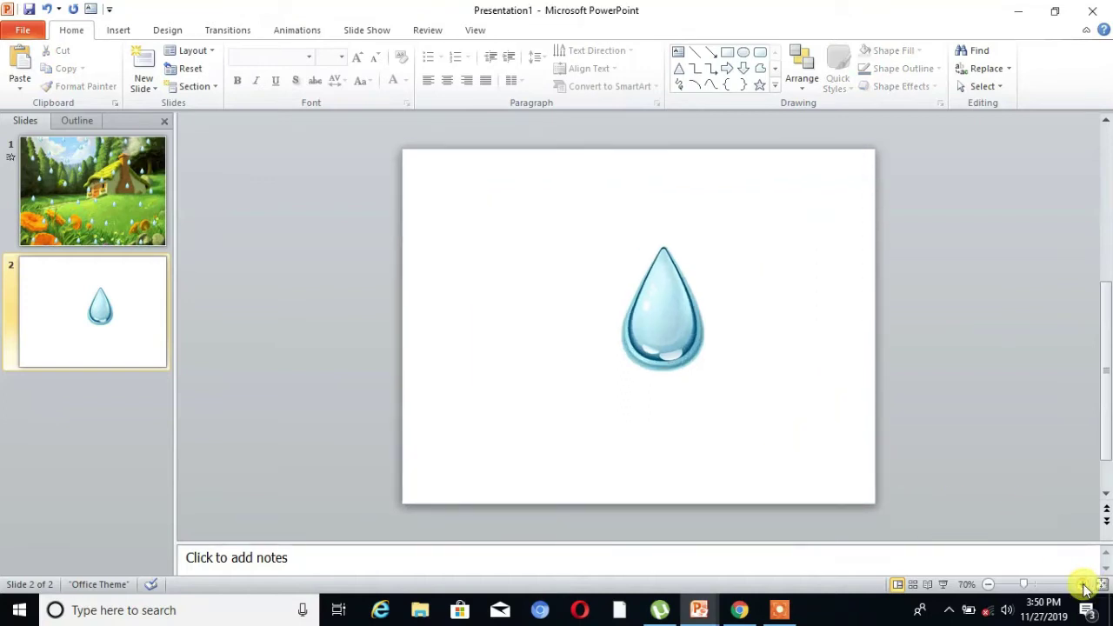
pyautogui.click(1084, 588)
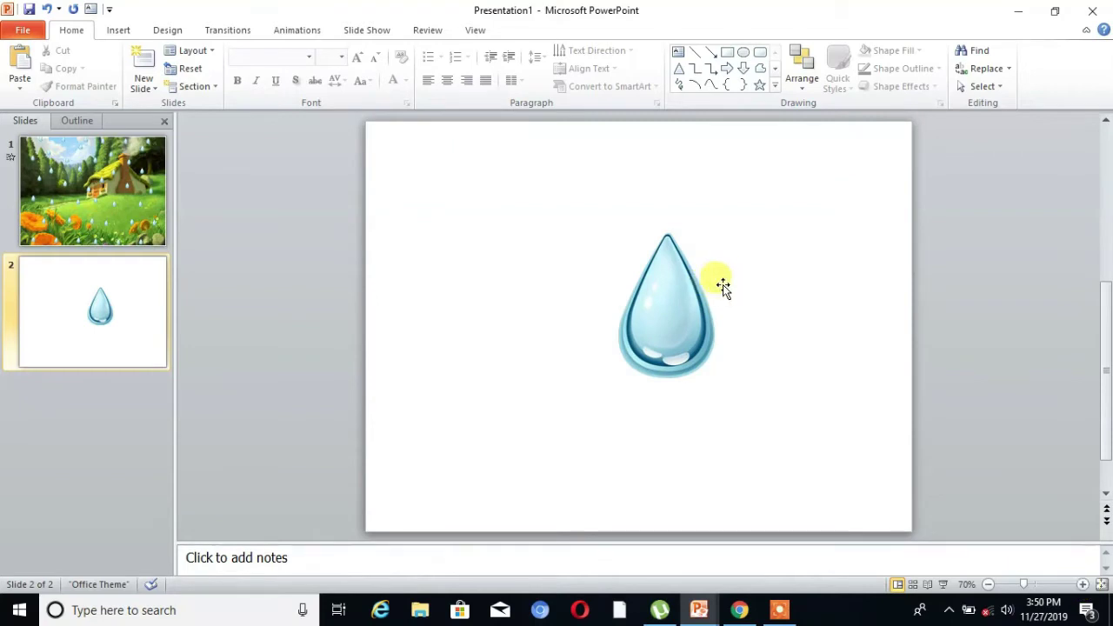
pyautogui.click(670, 289)
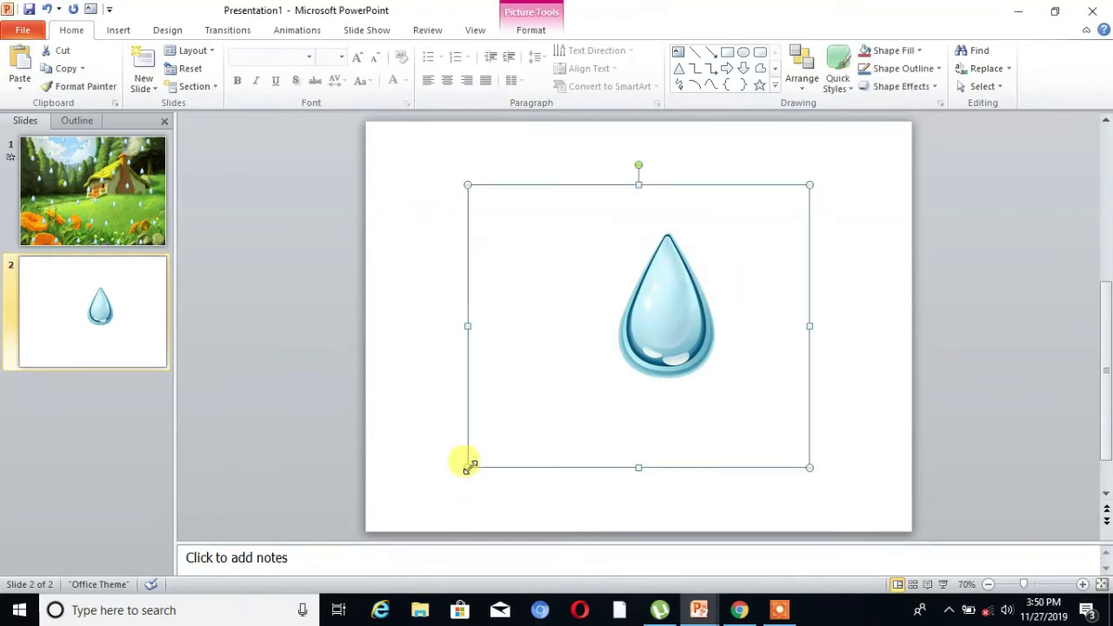
pyautogui.moveTo(469, 467); pyautogui.dragTo(424, 167)
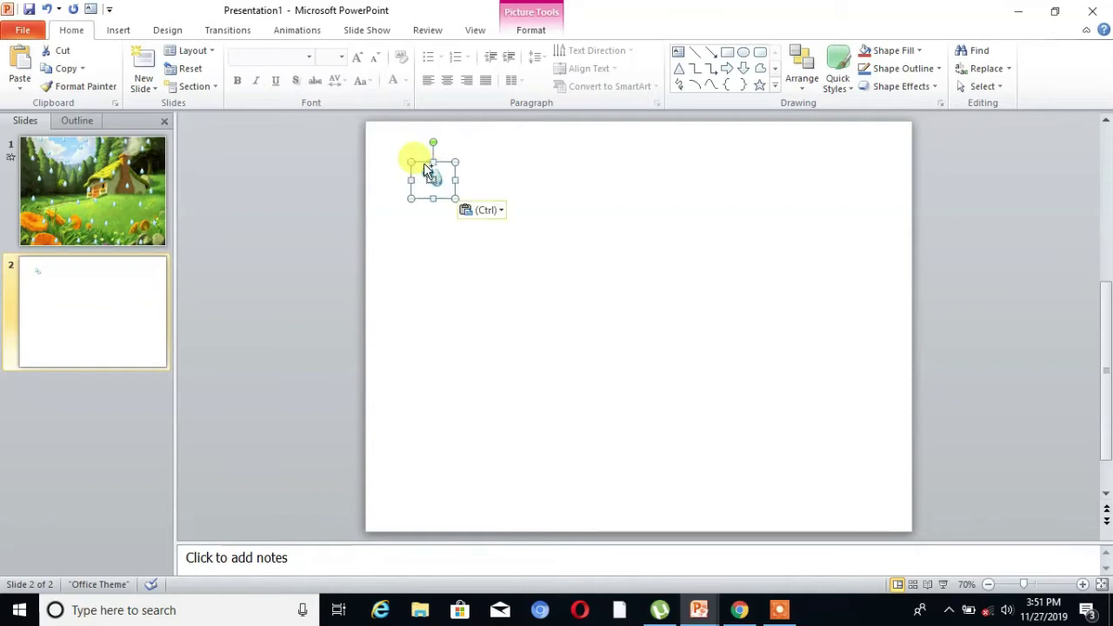
# Paste four more small raindrop copies, forming a diagonal chain
pyautogui.hotkey('ctrl', 'v')
pyautogui.hotkey('ctrl', 'v')
pyautogui.hotkey('ctrl', 'v')
pyautogui.hotkey('ctrl', 'v')
pyautogui.hotkey('ctrl', 'v')
pyautogui.hotkey('ctrl', 'v')
pyautogui.hotkey('ctrl', 'v')
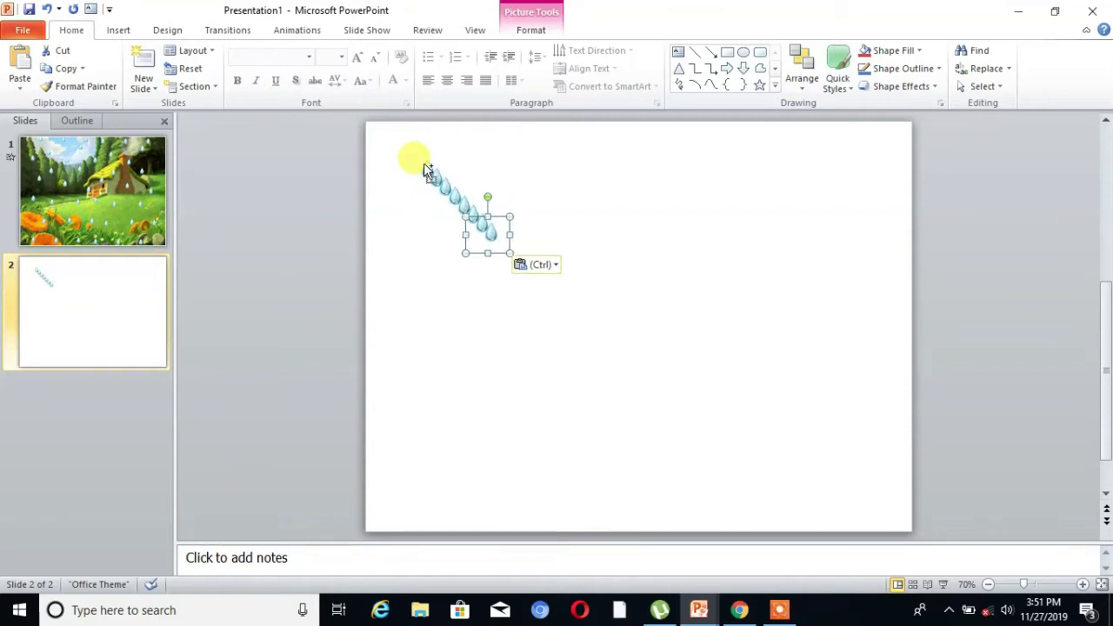
pyautogui.hotkey('ctrl', 'v')
pyautogui.hotkey('ctrl', 'v')
pyautogui.hotkey('ctrl', 'v')
pyautogui.hotkey('ctrl', 'v')
pyautogui.hotkey('ctrl', 'v')
pyautogui.hotkey('ctrl', 'v')
pyautogui.hotkey('ctrl', 'v')
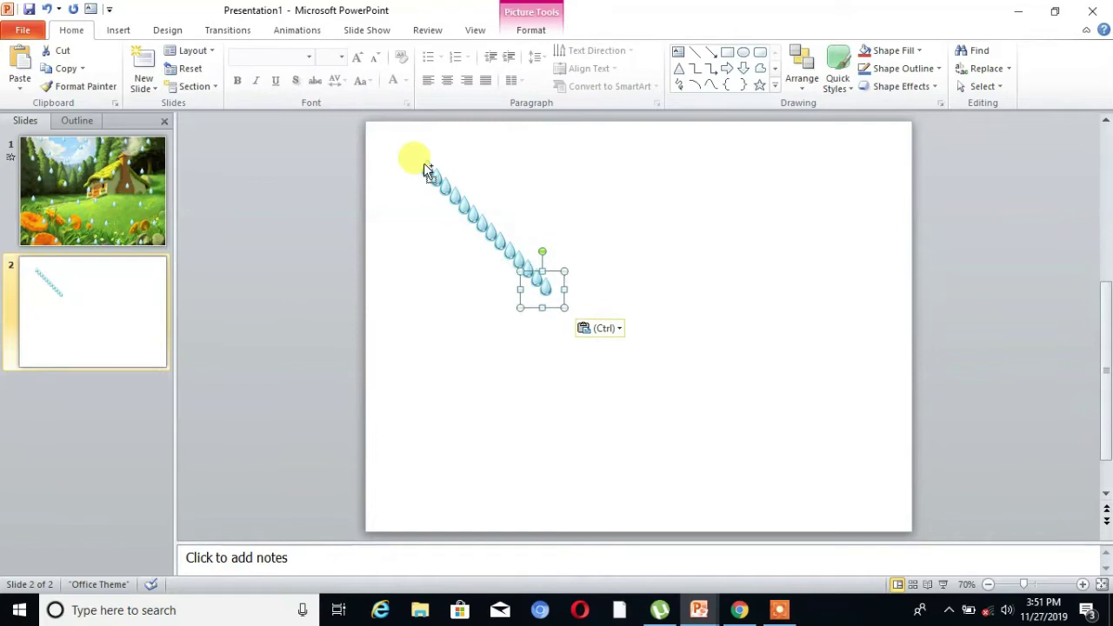
pyautogui.hotkey('ctrl', 'v')
pyautogui.hotkey('ctrl', 'v')
pyautogui.hotkey('ctrl', 'v')
pyautogui.hotkey('ctrl', 'v')
pyautogui.hotkey('ctrl', 'v')
pyautogui.hotkey('ctrl', 'v')
pyautogui.hotkey('ctrl', 'v')
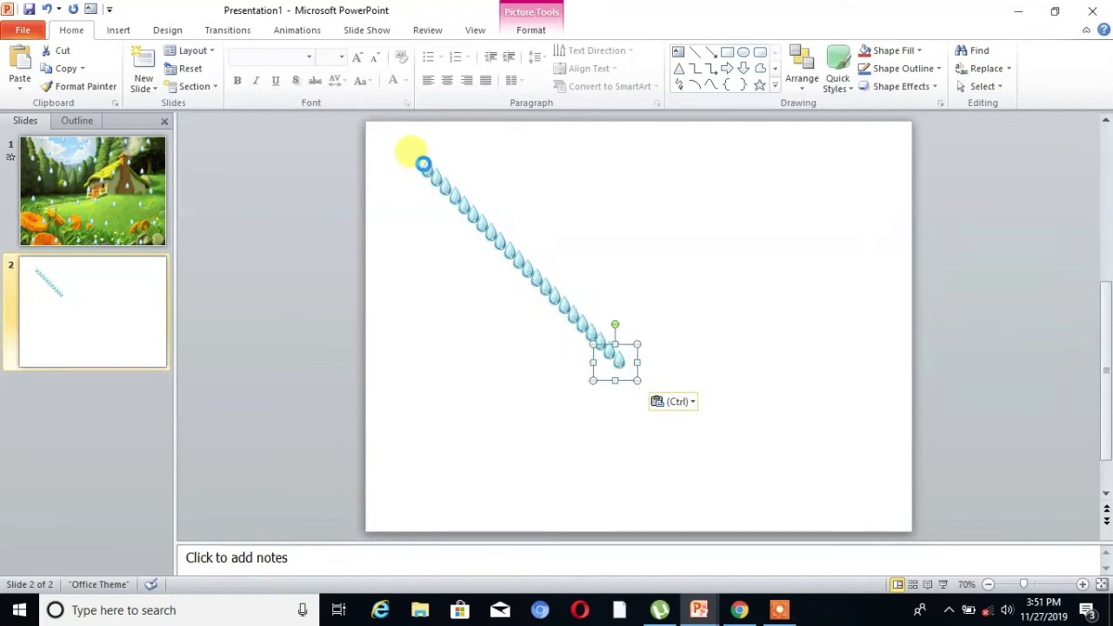
pyautogui.hotkey('ctrl', 'v')
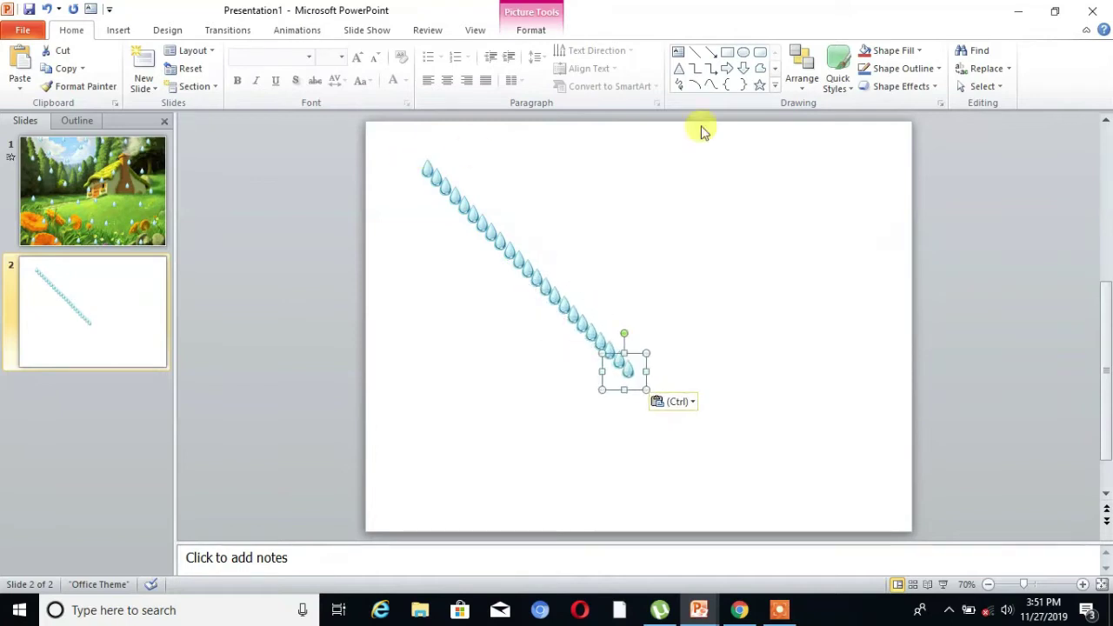
# Scatter the upper chain raindrops along the top-left area of the slide
pyautogui.click(429, 169)
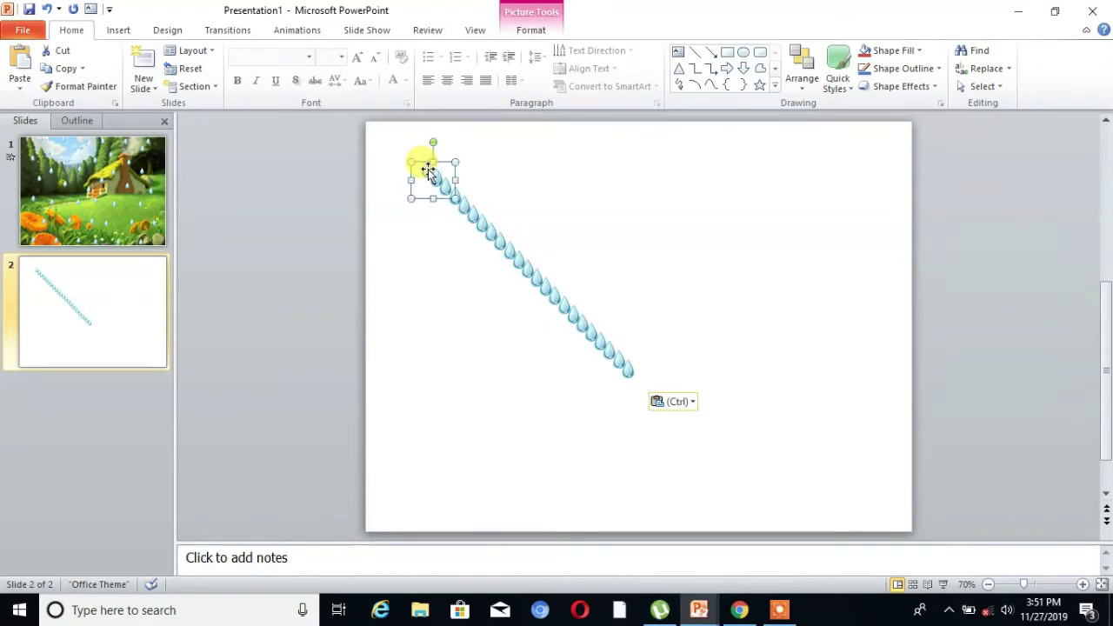
pyautogui.moveTo(427, 168); pyautogui.dragTo(373, 134)
pyautogui.click(423, 171)
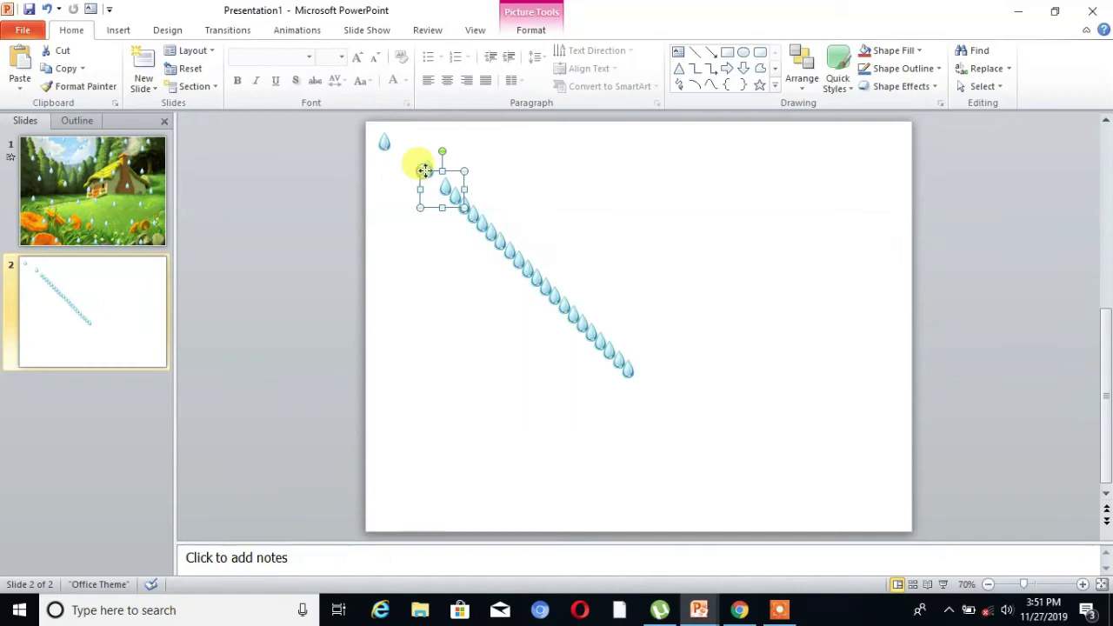
pyautogui.moveTo(428, 159); pyautogui.dragTo(431, 117)
pyautogui.click(427, 170)
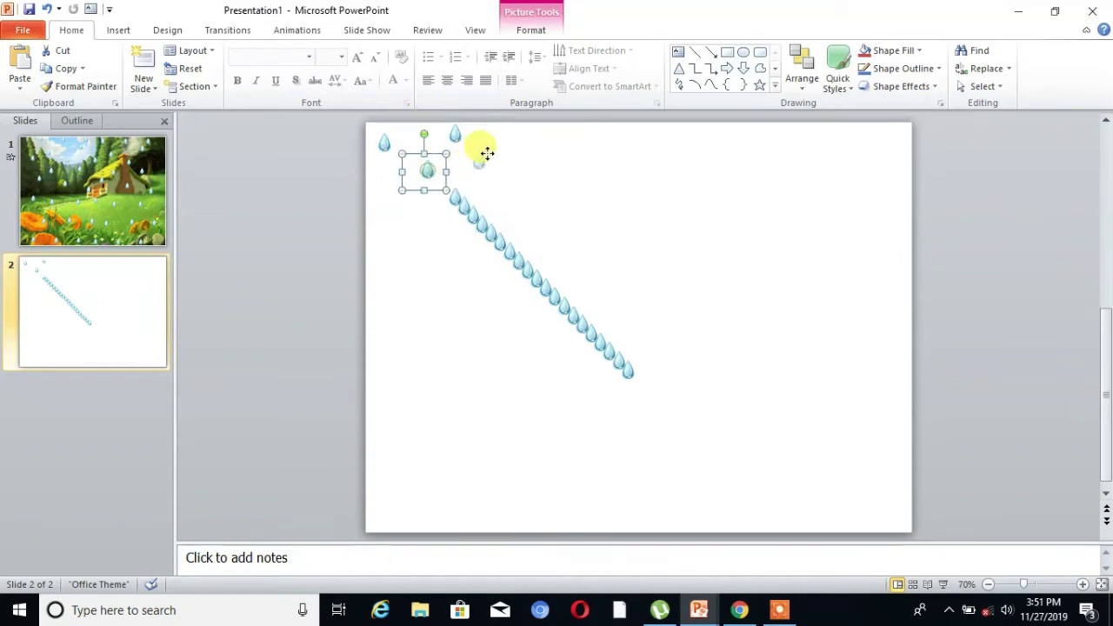
pyautogui.moveTo(505, 141); pyautogui.dragTo(507, 141)
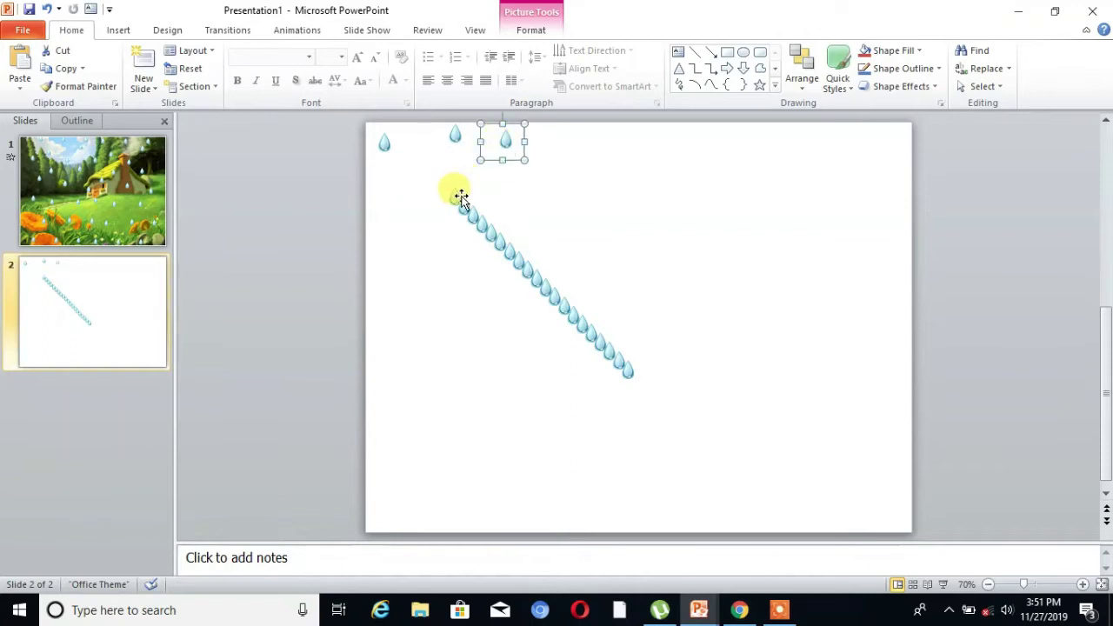
pyautogui.moveTo(462, 197); pyautogui.dragTo(406, 144)
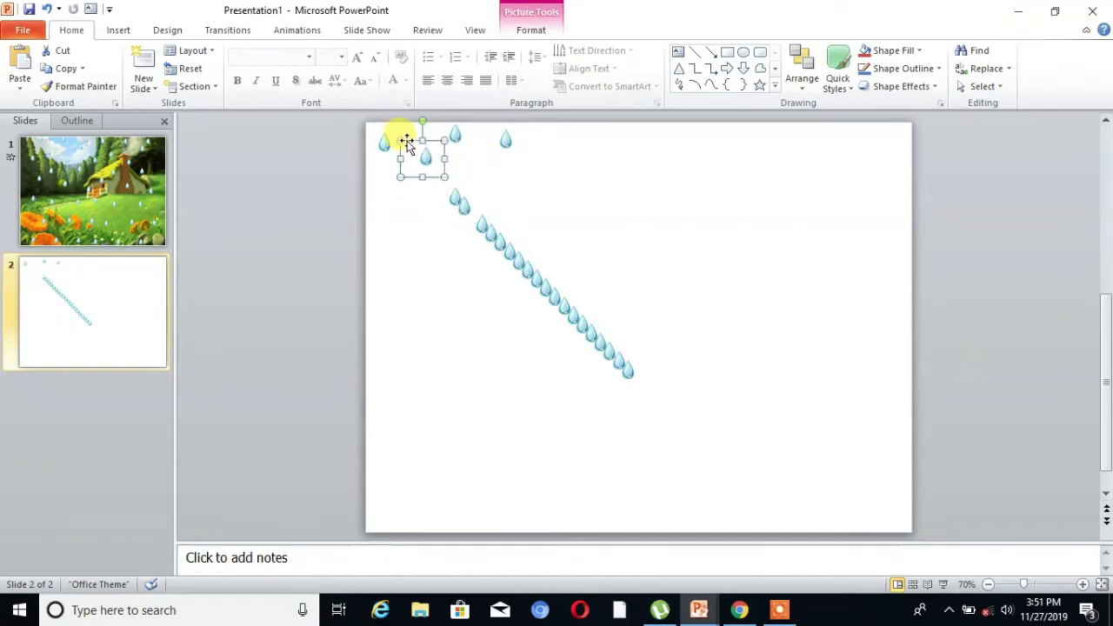
pyautogui.moveTo(452, 199); pyautogui.dragTo(419, 181)
pyautogui.click(454, 199)
pyautogui.moveTo(478, 220); pyautogui.dragTo(463, 153)
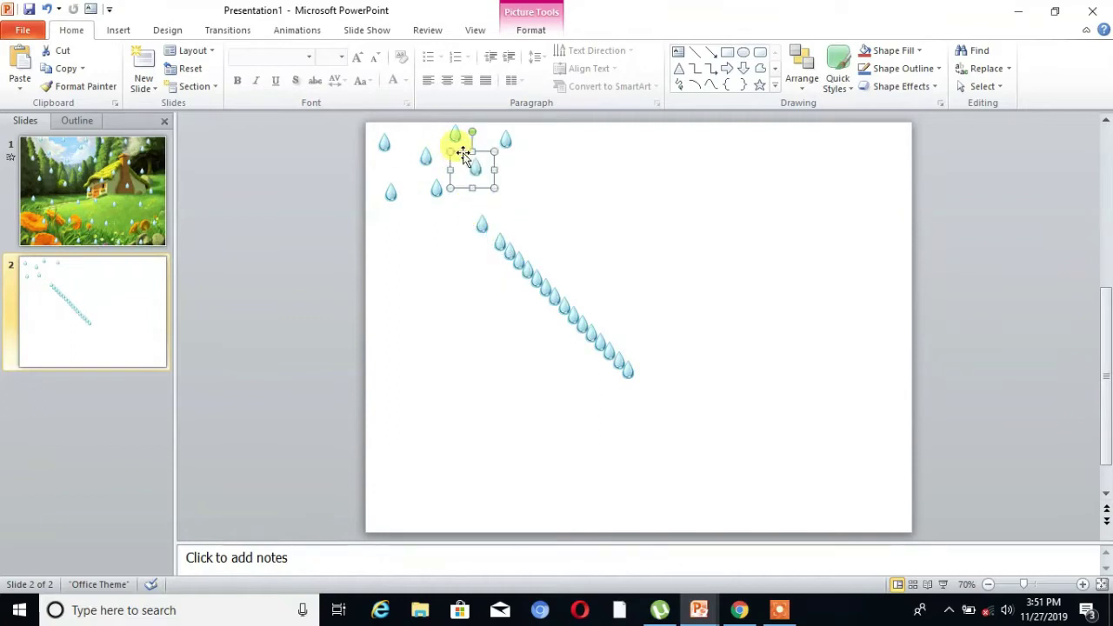
pyautogui.click(483, 225)
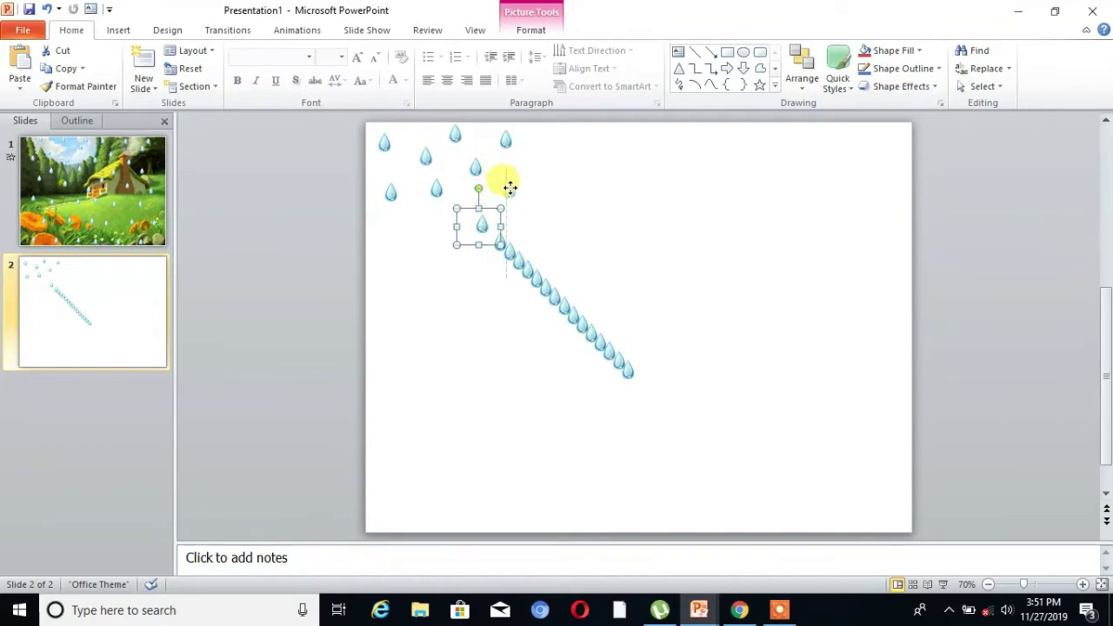
pyautogui.moveTo(509, 187); pyautogui.dragTo(423, 238)
# Spread the remaining chain raindrops lower down across the slide's left half
pyautogui.click(496, 241)
pyautogui.moveTo(525, 269); pyautogui.dragTo(384, 235)
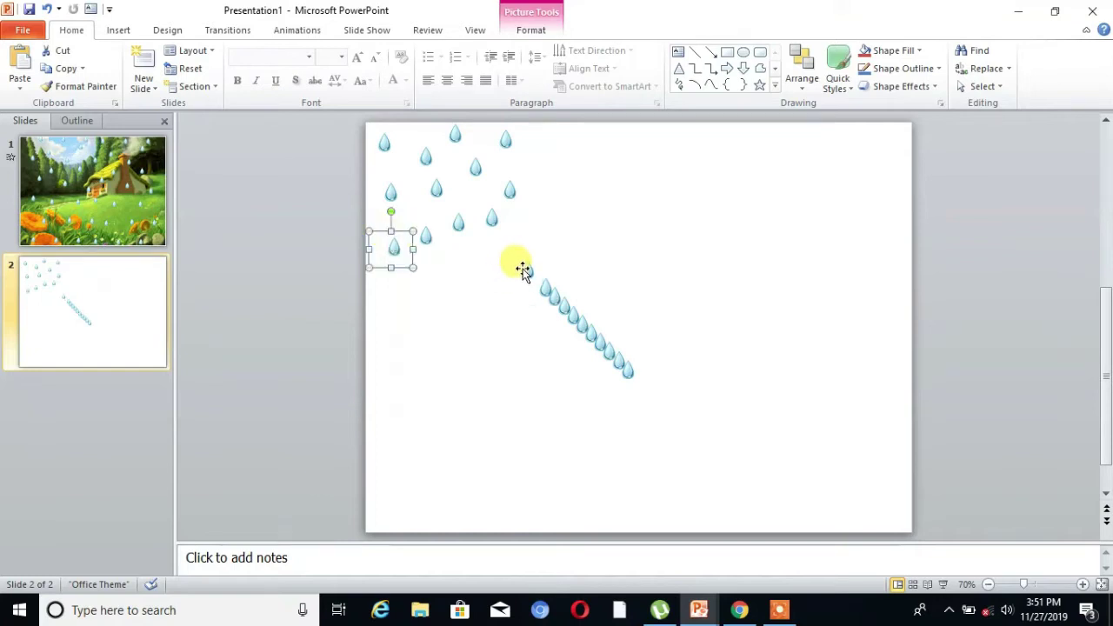
pyautogui.moveTo(523, 268); pyautogui.dragTo(392, 287)
pyautogui.moveTo(546, 290); pyautogui.dragTo(444, 275)
pyautogui.click(540, 286)
pyautogui.moveTo(569, 313); pyautogui.dragTo(408, 313)
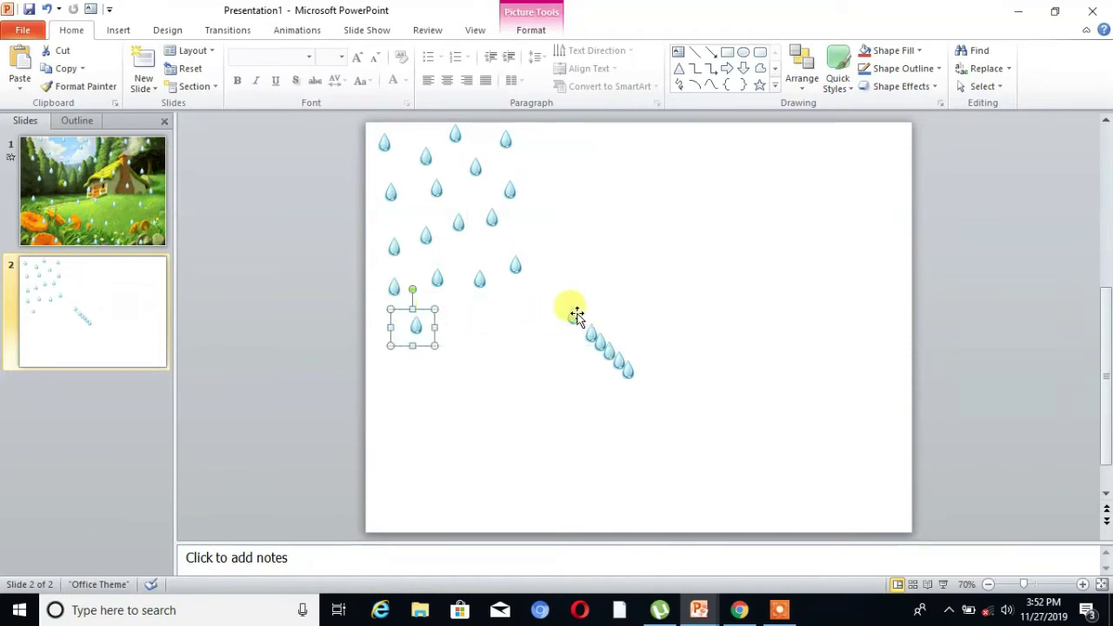
pyautogui.moveTo(574, 316); pyautogui.dragTo(465, 314)
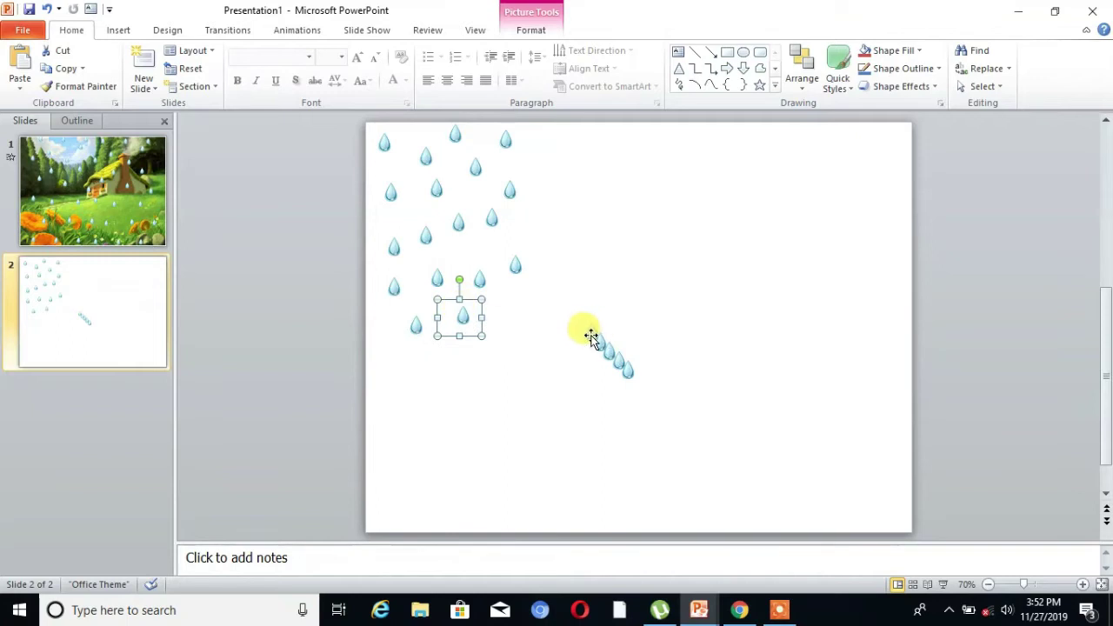
pyautogui.moveTo(591, 337); pyautogui.dragTo(502, 304)
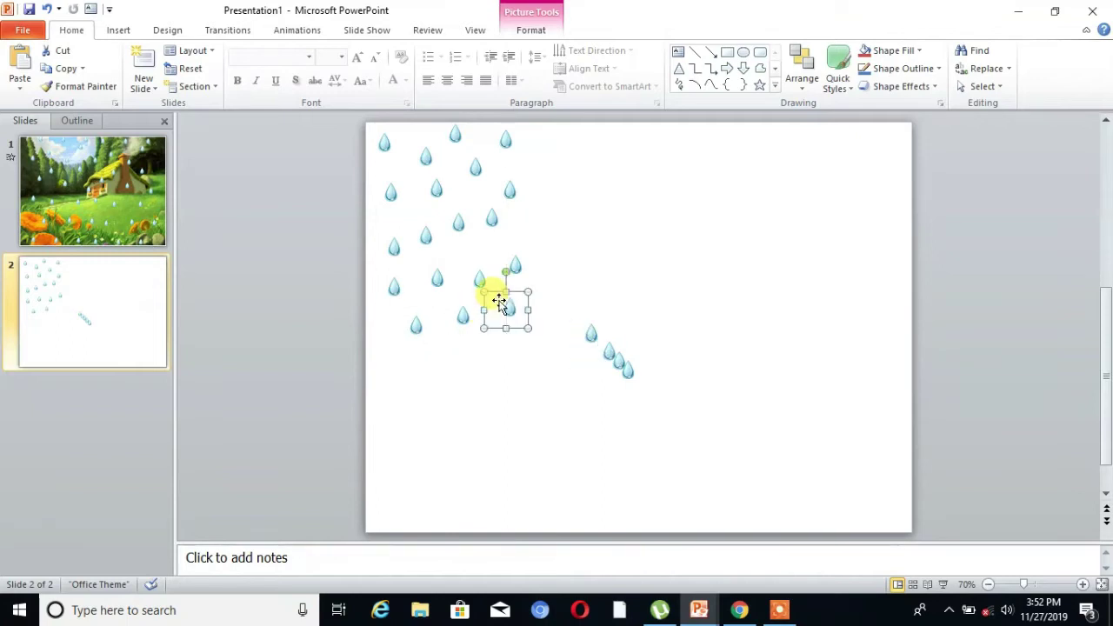
pyautogui.click(593, 339)
pyautogui.moveTo(500, 366); pyautogui.dragTo(500, 364)
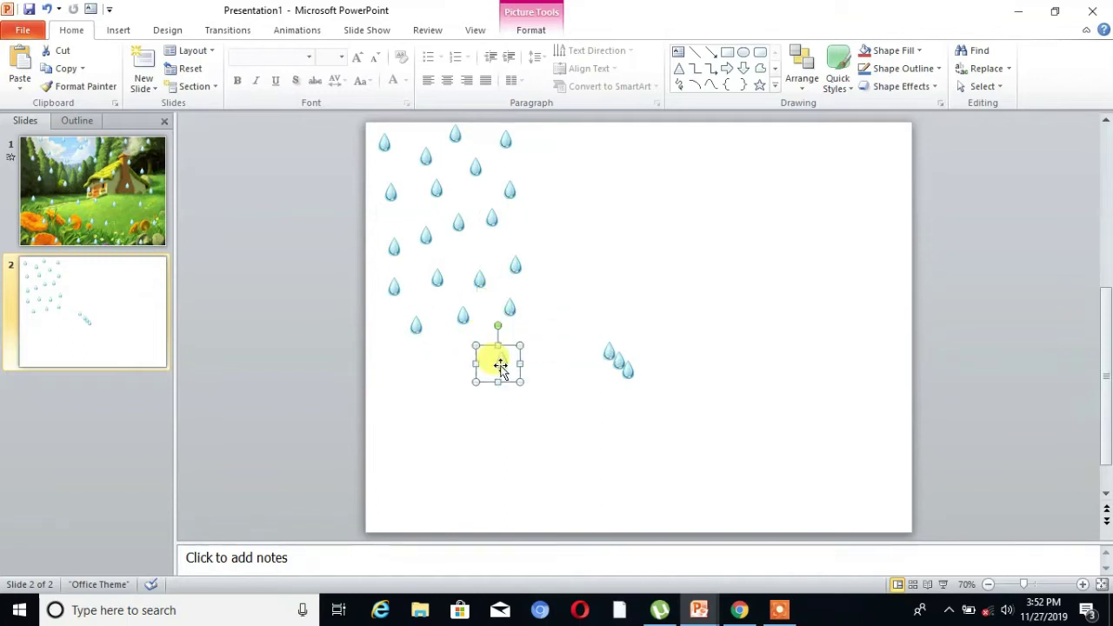
pyautogui.moveTo(603, 352); pyautogui.dragTo(447, 358)
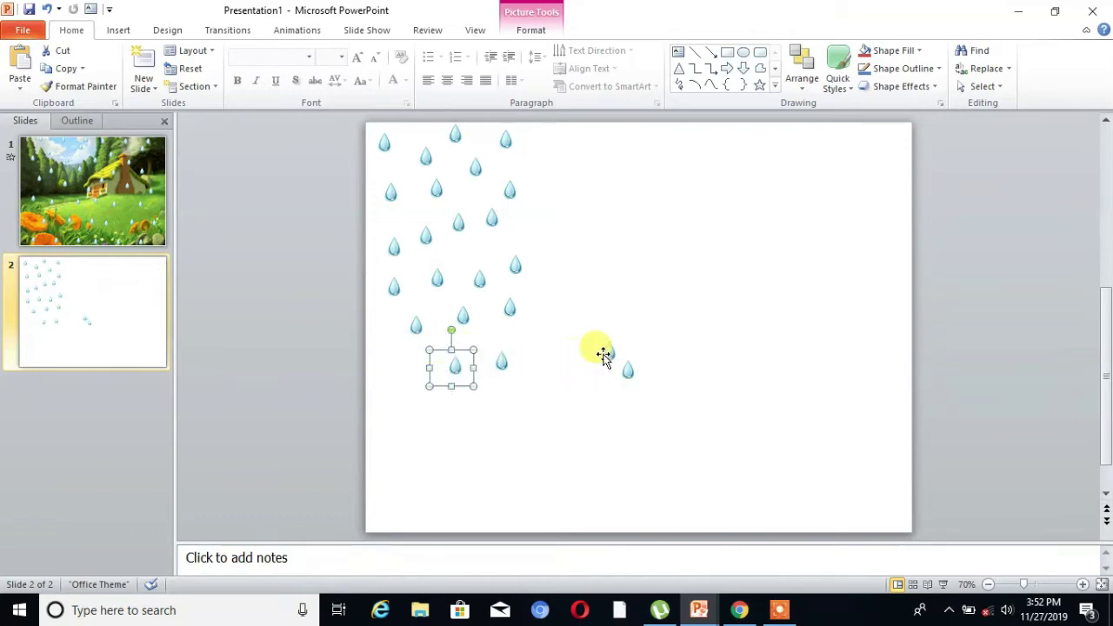
pyautogui.moveTo(613, 354); pyautogui.dragTo(391, 345)
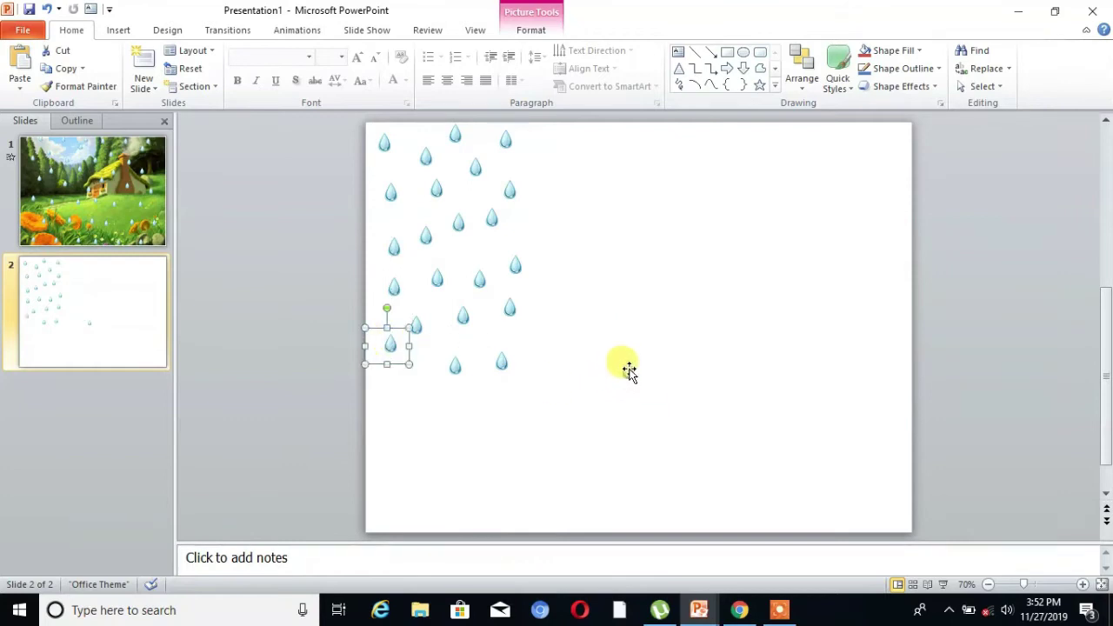
pyautogui.moveTo(629, 370); pyautogui.dragTo(400, 377)
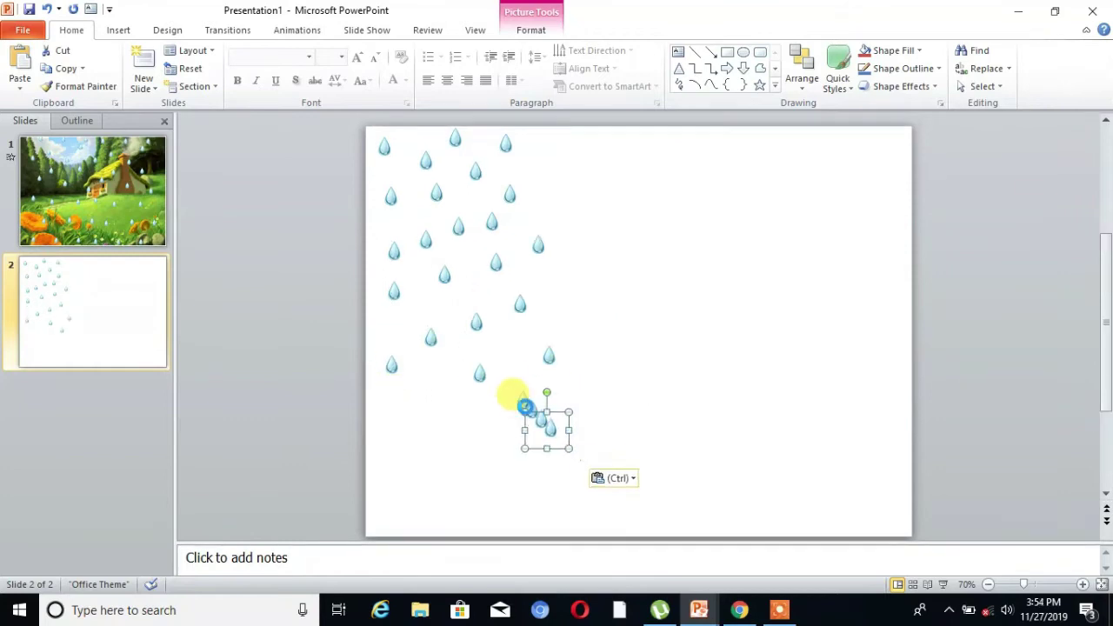
# Paste two more raindrop copies and spread them into the lower rain near the bottom
pyautogui.hotkey('ctrl', 'v')
pyautogui.hotkey('ctrl', 'v')
pyautogui.hotkey('ctrl', 'v')
pyautogui.hotkey('ctrl', 'v')
pyautogui.hotkey('ctrl', 'v')
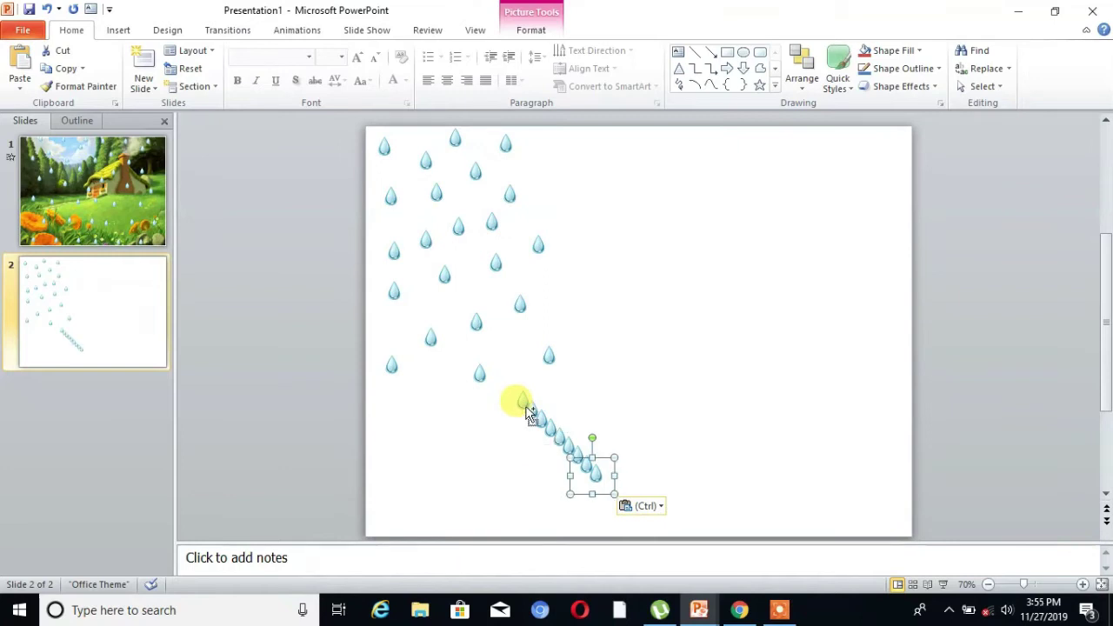
pyautogui.hotkey('ctrl', 'v')
pyautogui.hotkey('ctrl', 'v')
pyautogui.hotkey('ctrl', 'v')
pyautogui.hotkey('ctrl', 'v')
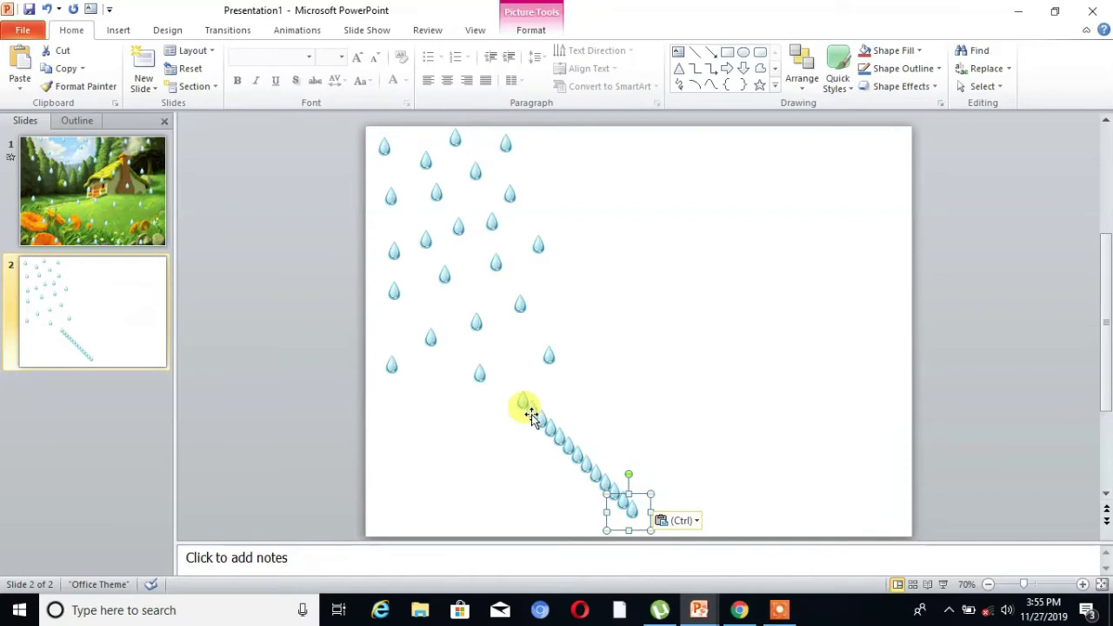
pyautogui.moveTo(527, 409); pyautogui.dragTo(413, 386)
pyautogui.click(539, 422)
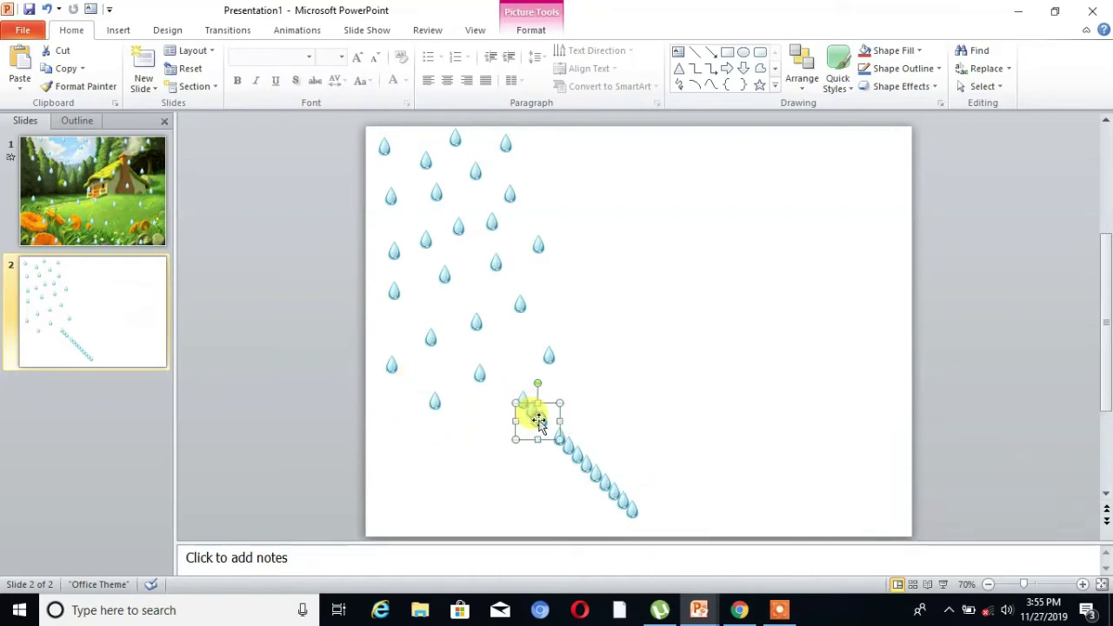
pyautogui.moveTo(532, 429); pyautogui.dragTo(387, 443)
pyautogui.doubleClick(557, 441)
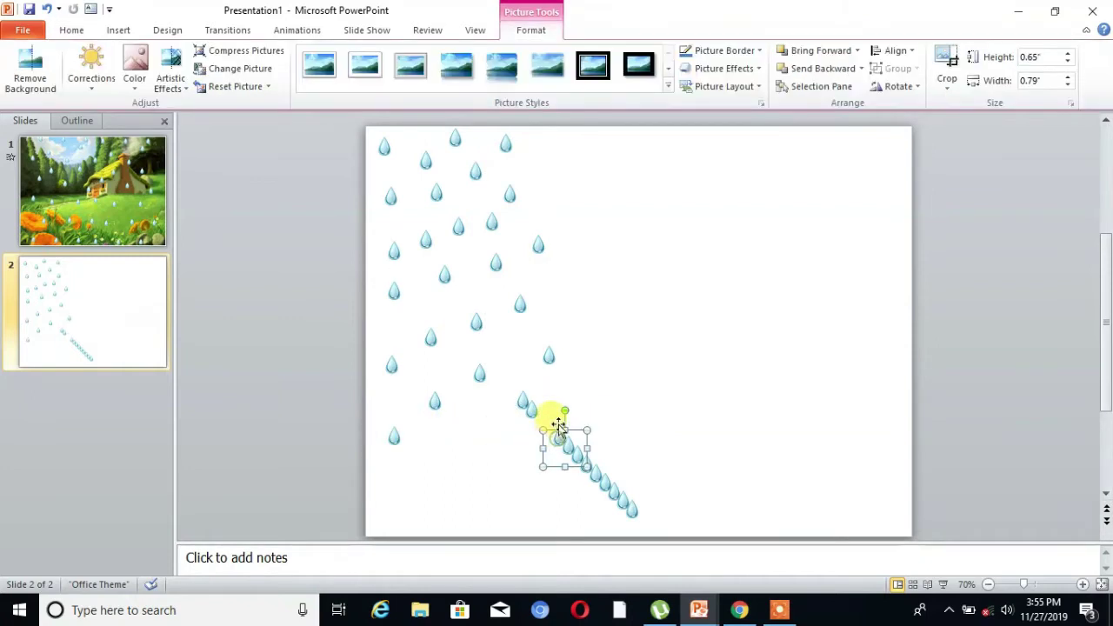
pyautogui.moveTo(556, 470); pyautogui.dragTo(549, 287)
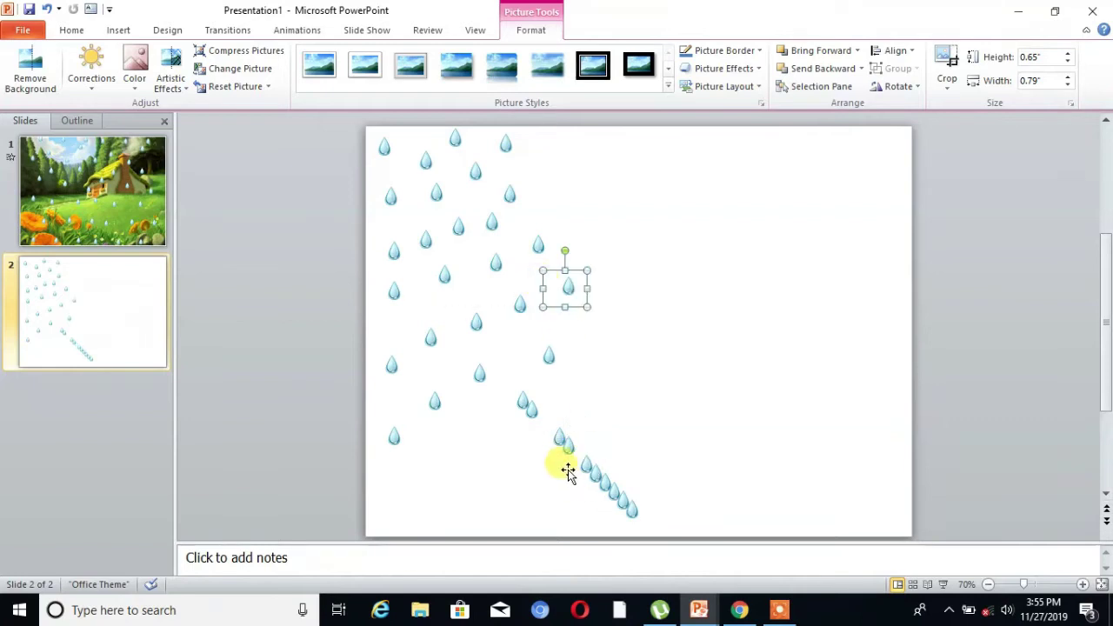
pyautogui.moveTo(571, 449); pyautogui.dragTo(478, 443)
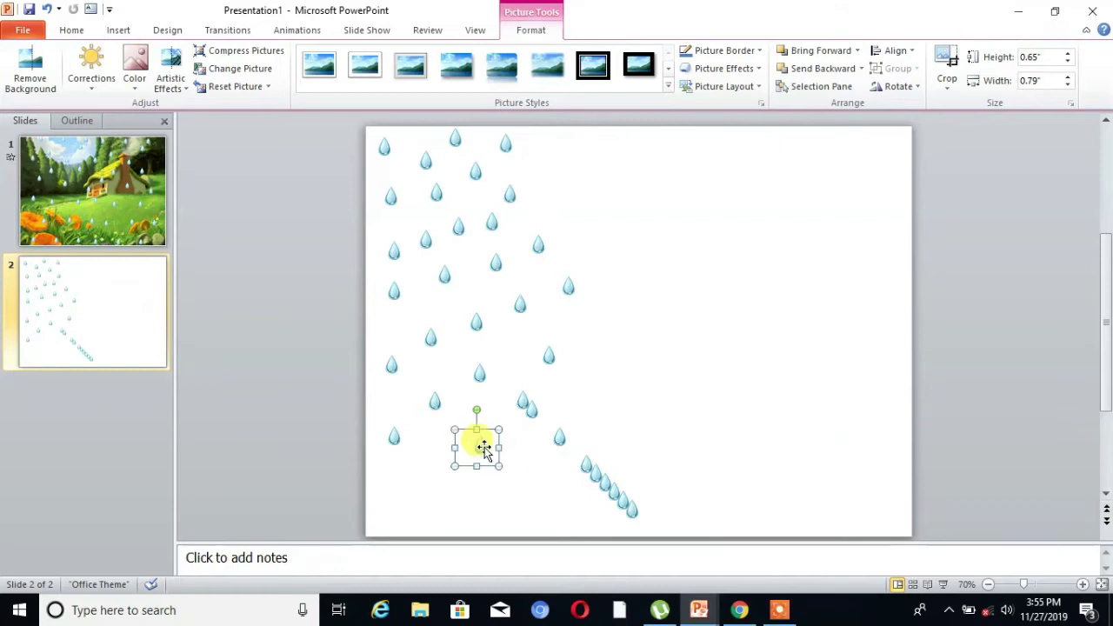
pyautogui.click(551, 437)
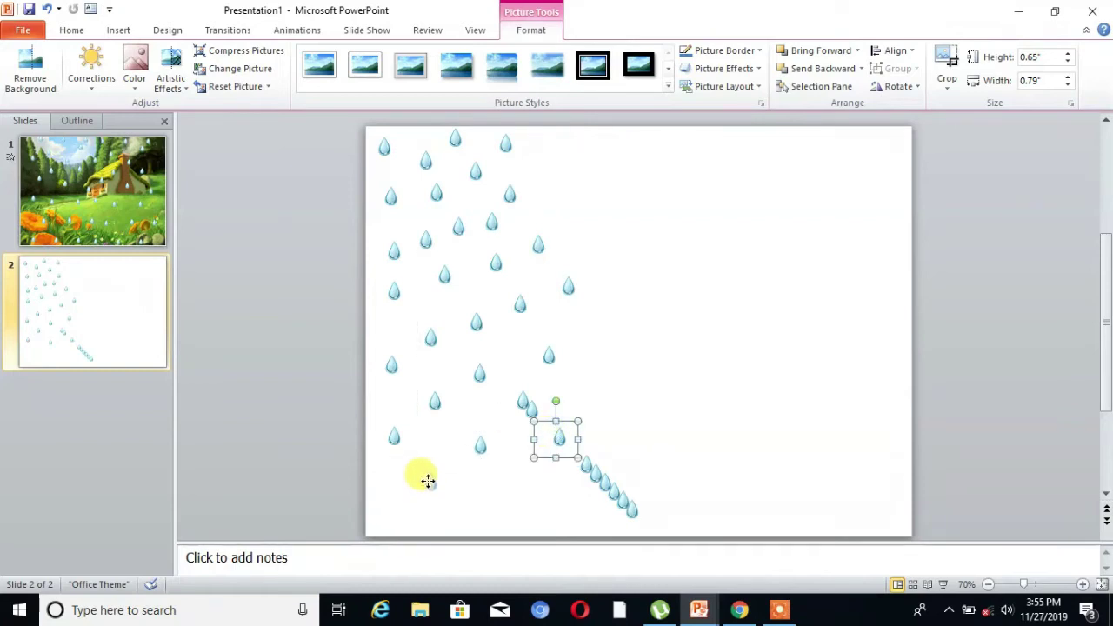
pyautogui.moveTo(428, 469); pyautogui.dragTo(427, 467)
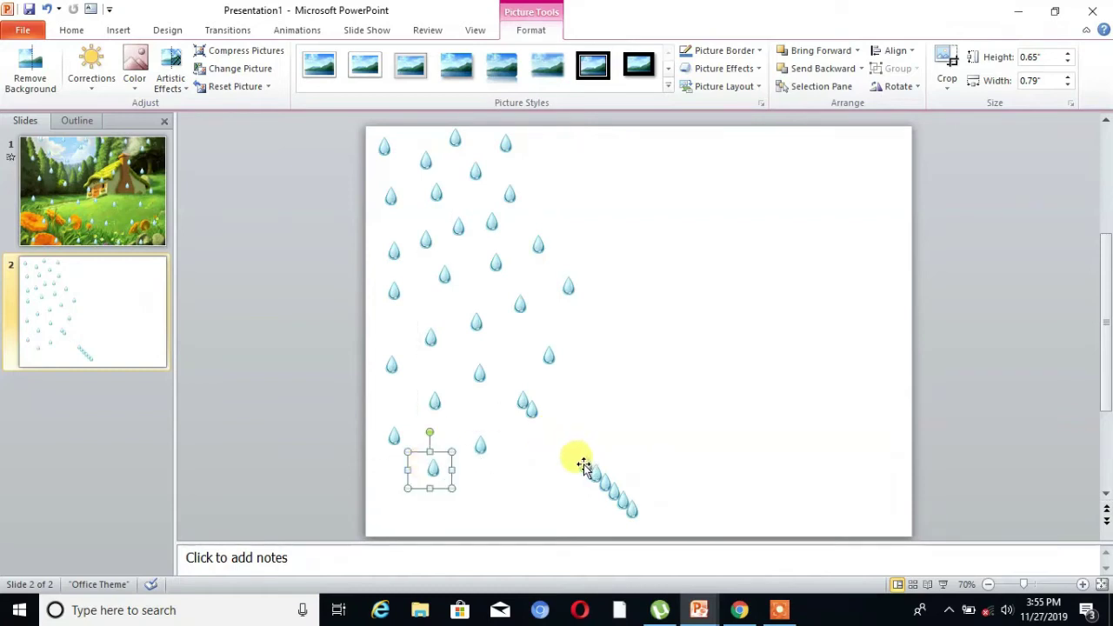
pyautogui.moveTo(583, 463); pyautogui.dragTo(510, 463)
pyautogui.moveTo(521, 469); pyautogui.dragTo(606, 481)
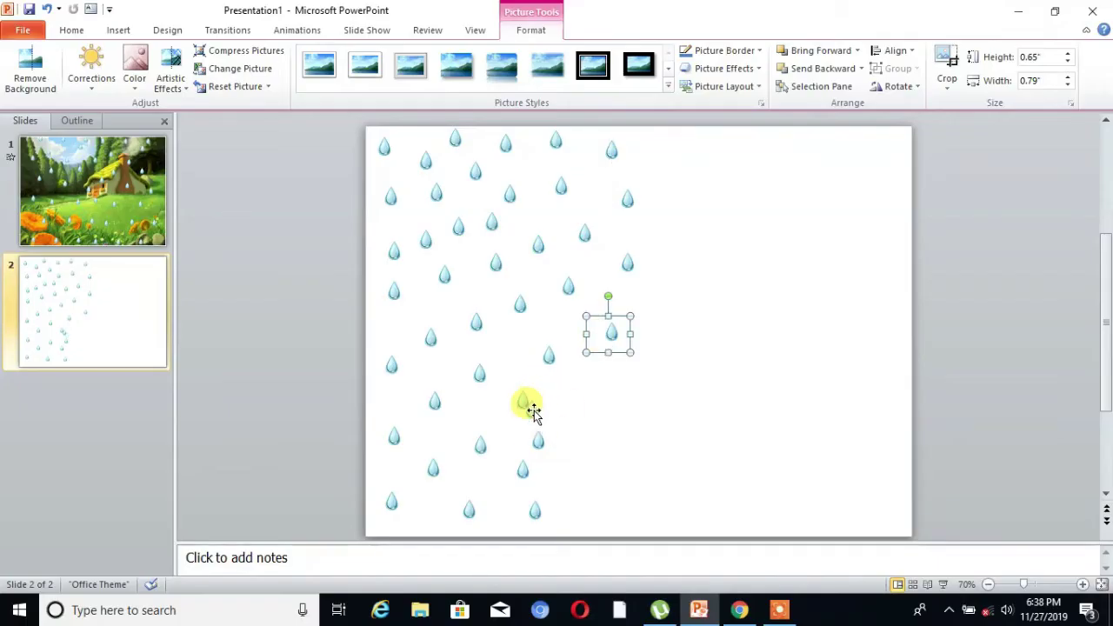
# Fine-tune two raindrops, moving them toward the right edge of the rain
pyautogui.click(533, 411)
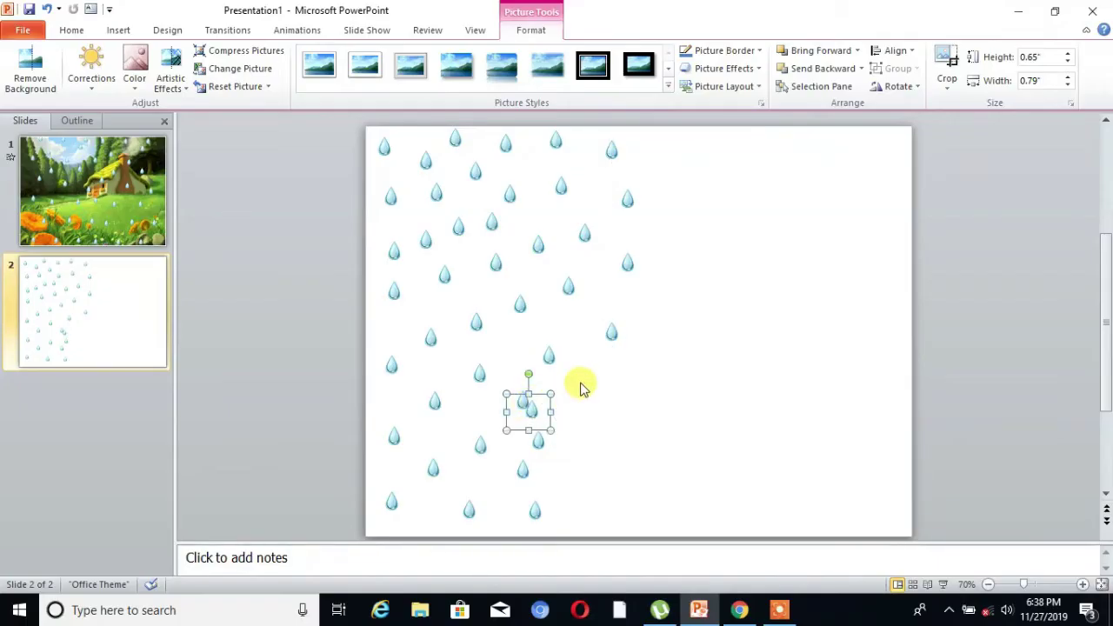
pyautogui.click(533, 411)
pyautogui.moveTo(596, 391); pyautogui.dragTo(594, 393)
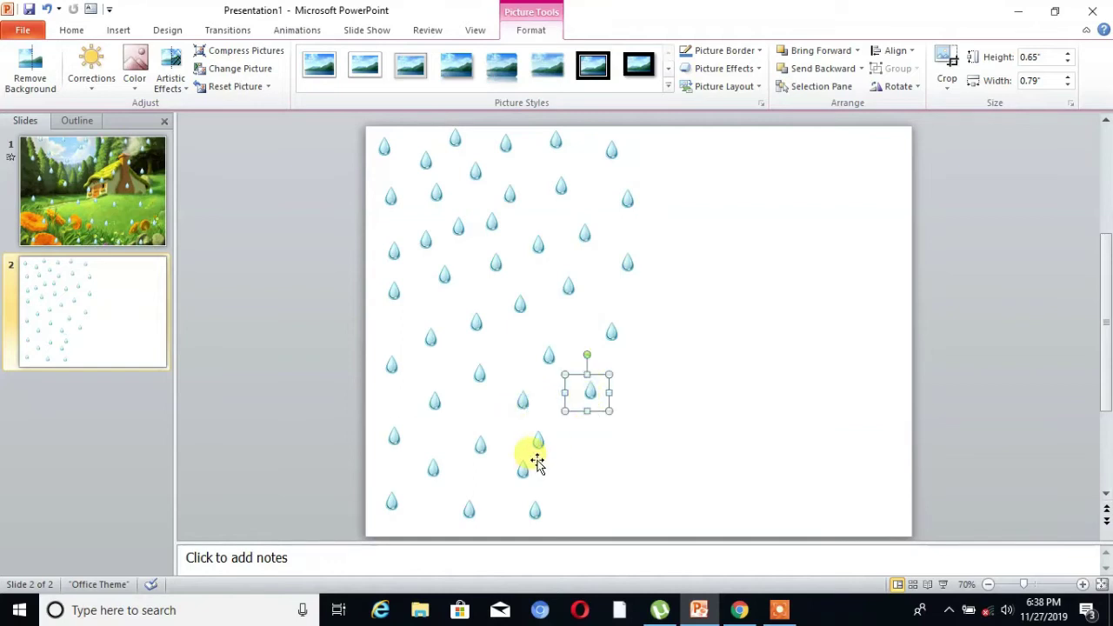
pyautogui.click(537, 441)
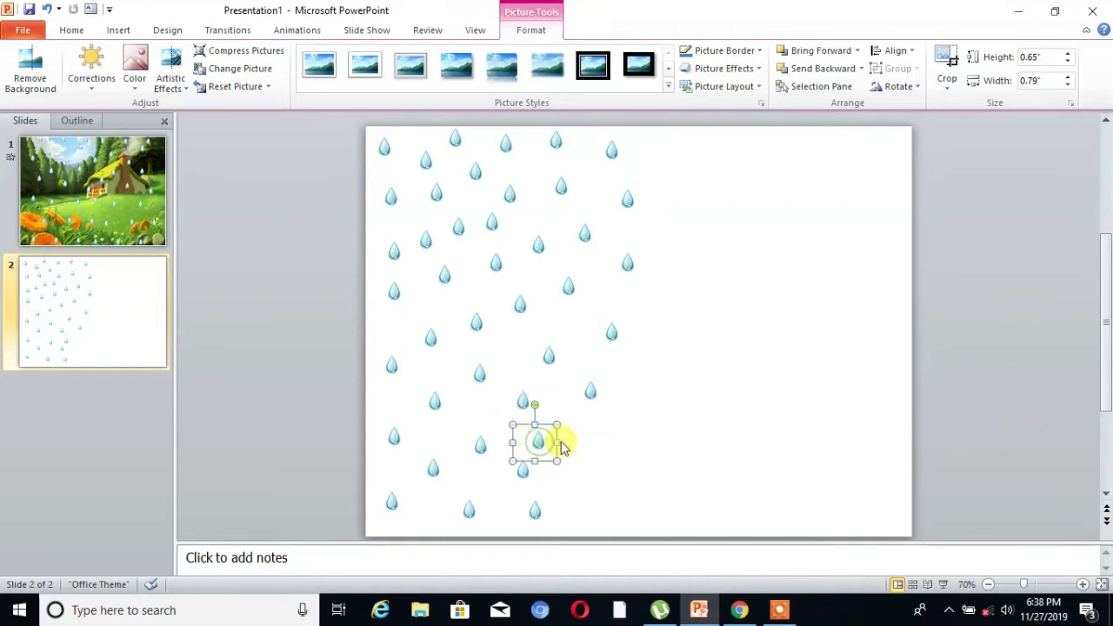
pyautogui.moveTo(556, 435); pyautogui.dragTo(581, 436)
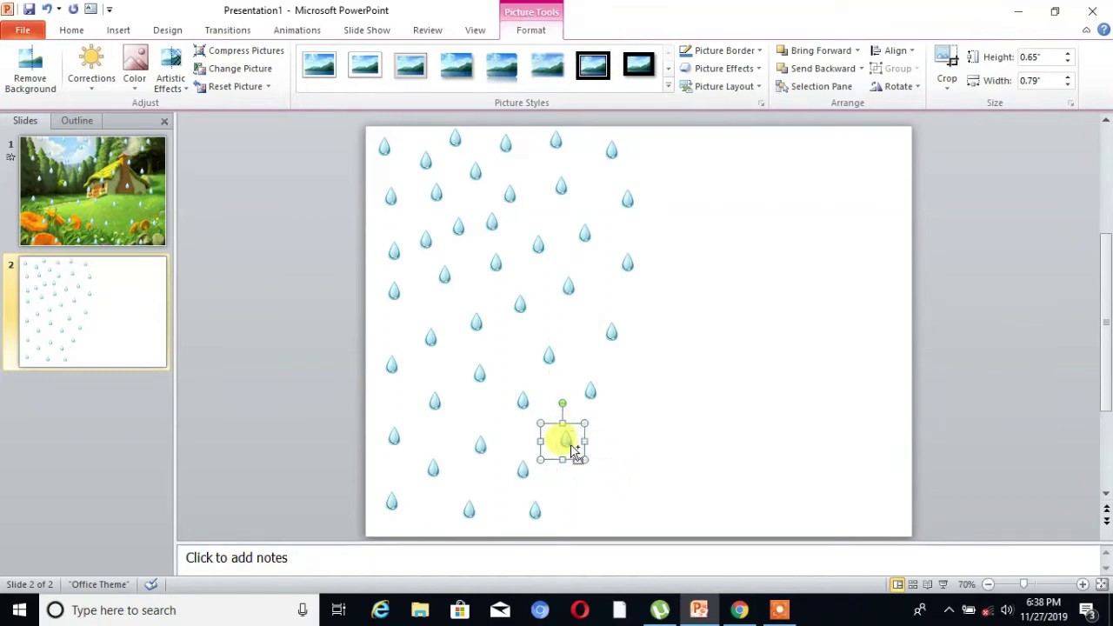
# Paste one last raindrop and move drops to fill remaining gaps
pyautogui.hotkey('ctrl', 'v')
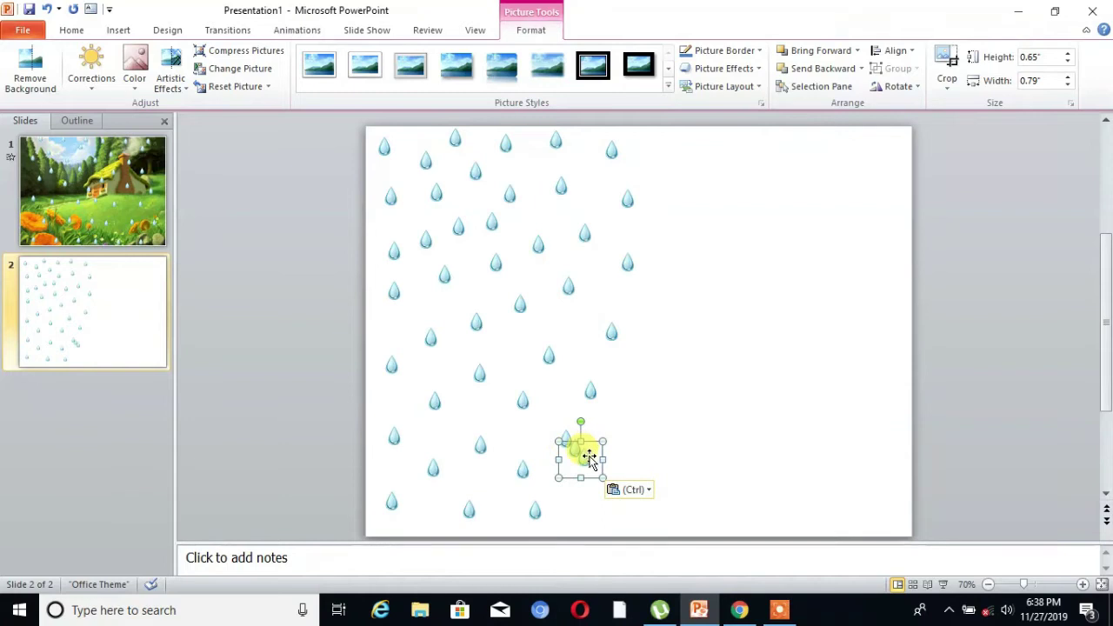
pyautogui.moveTo(589, 461); pyautogui.dragTo(602, 492)
pyautogui.click(572, 452)
pyautogui.moveTo(703, 525); pyautogui.dragTo(356, 129)
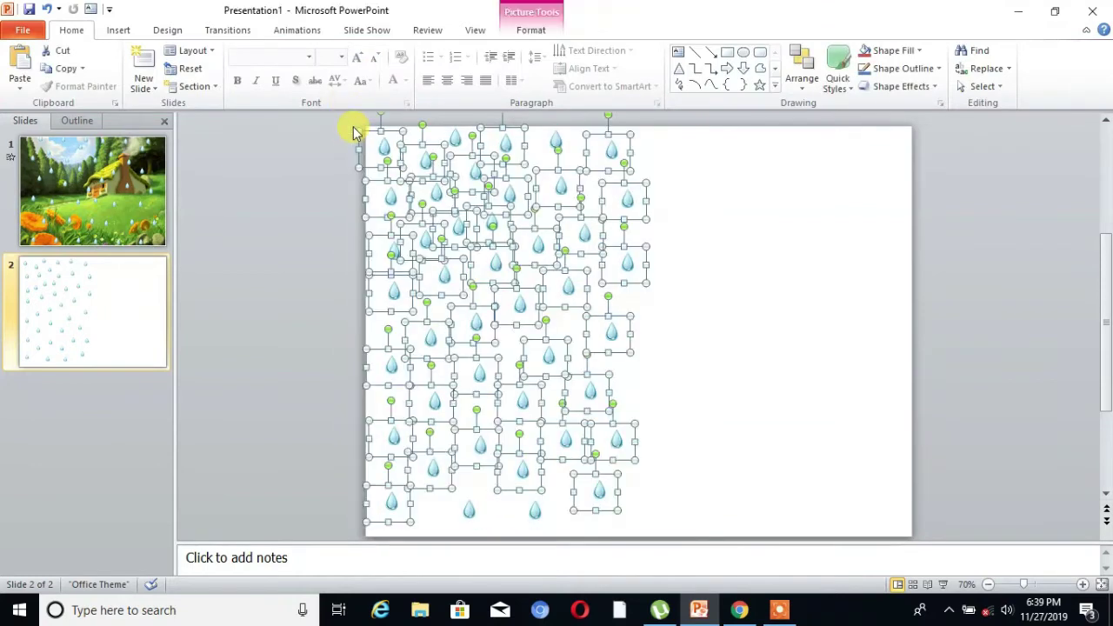
# Marquee-select every raindrop and group them into one object
pyautogui.click(697, 498)
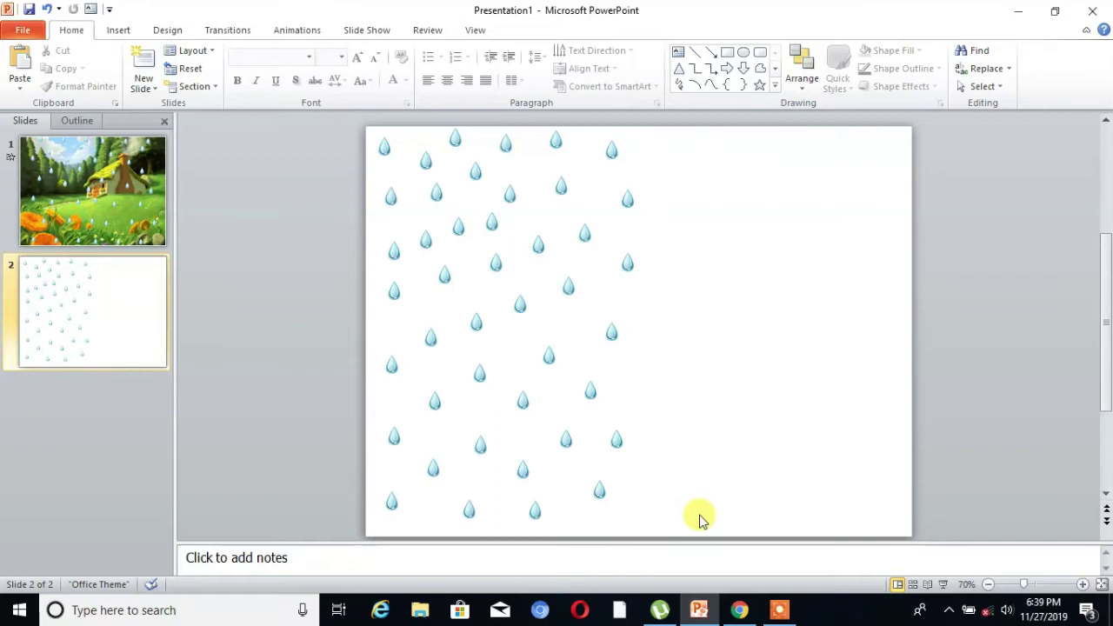
pyautogui.moveTo(701, 519); pyautogui.dragTo(278, 156)
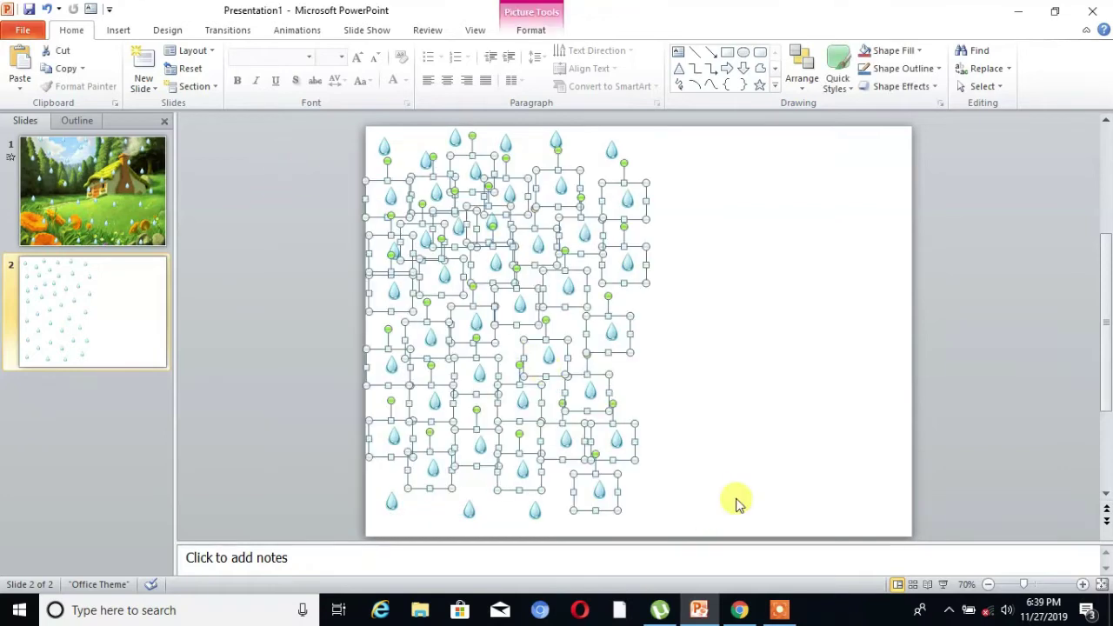
pyautogui.click(723, 537)
pyautogui.moveTo(722, 532); pyautogui.dragTo(335, 104)
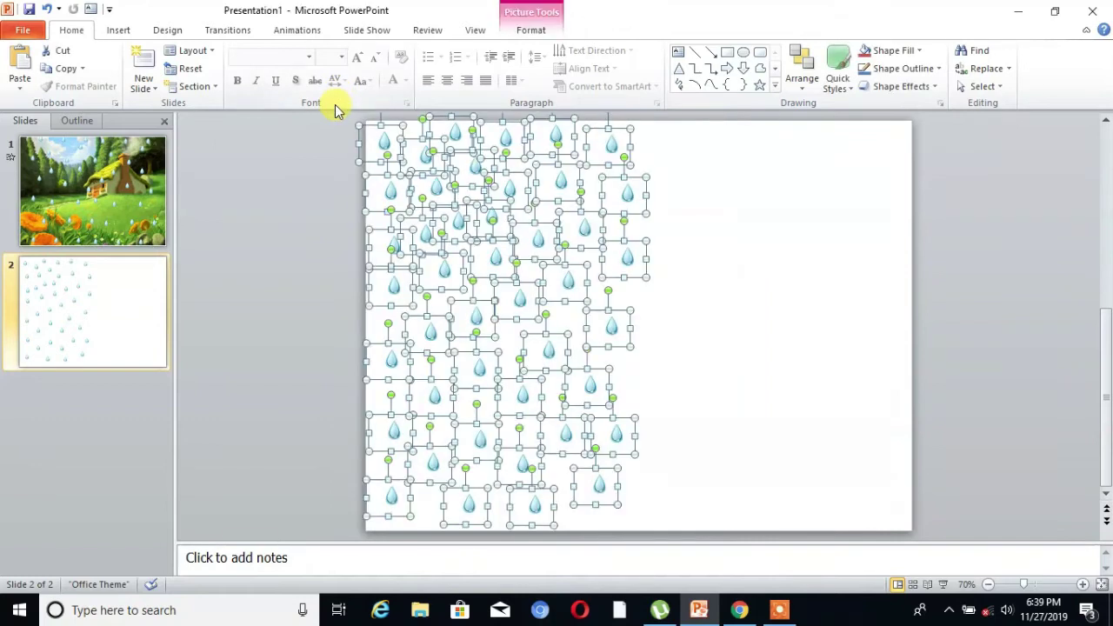
pyautogui.rightClick(501, 249)
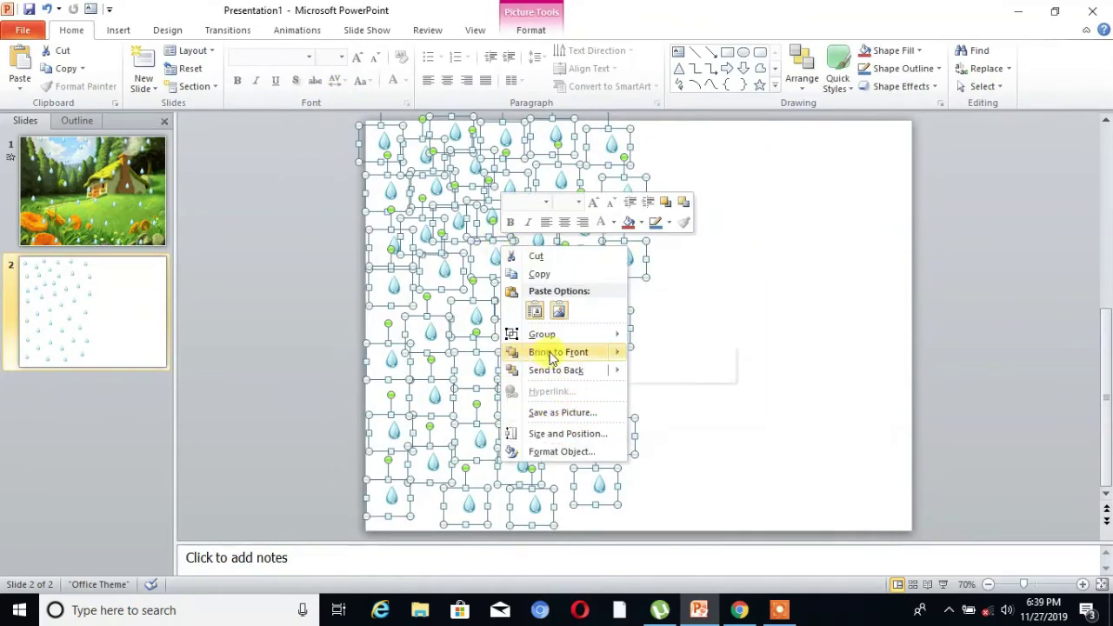
pyautogui.moveTo(538, 341)
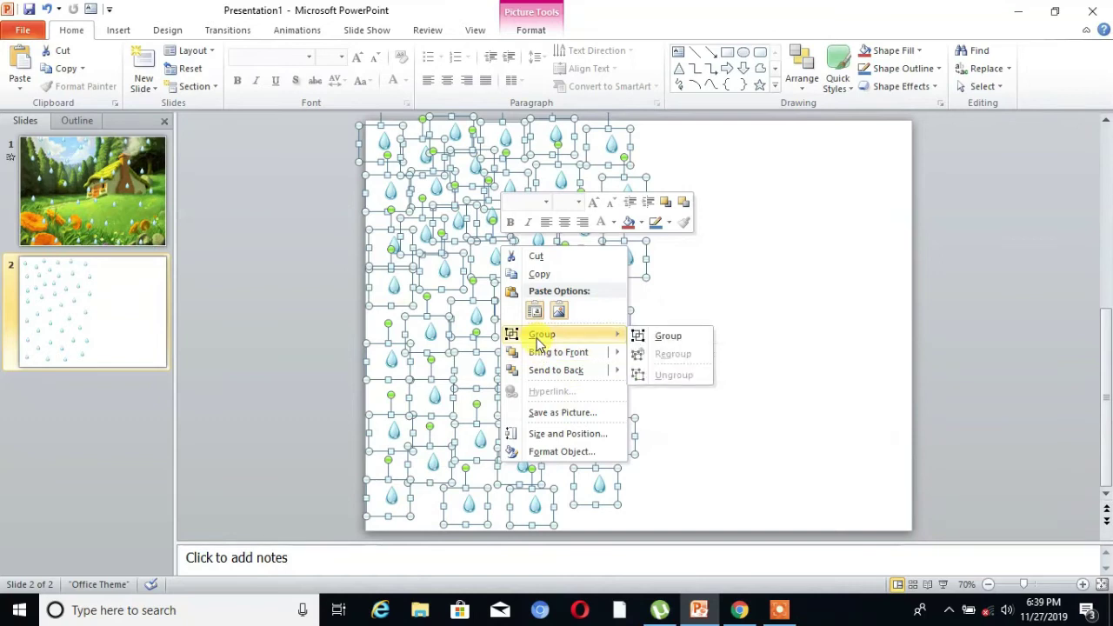
pyautogui.click(652, 336)
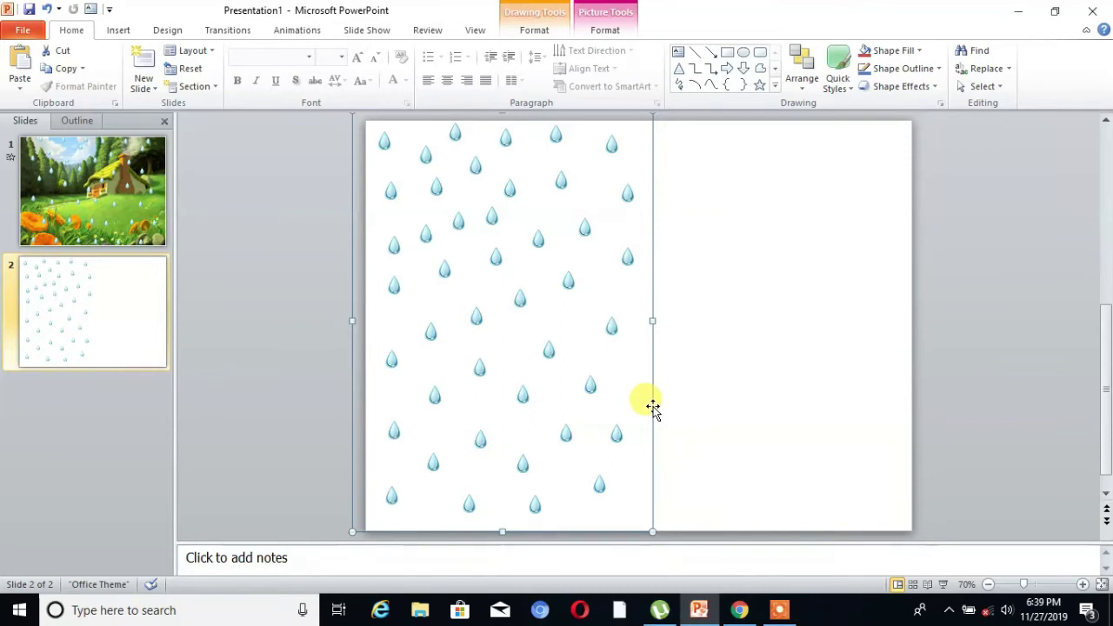
# Duplicate the raindrop group and place the copy on the slide's right half
pyautogui.click(609, 374)
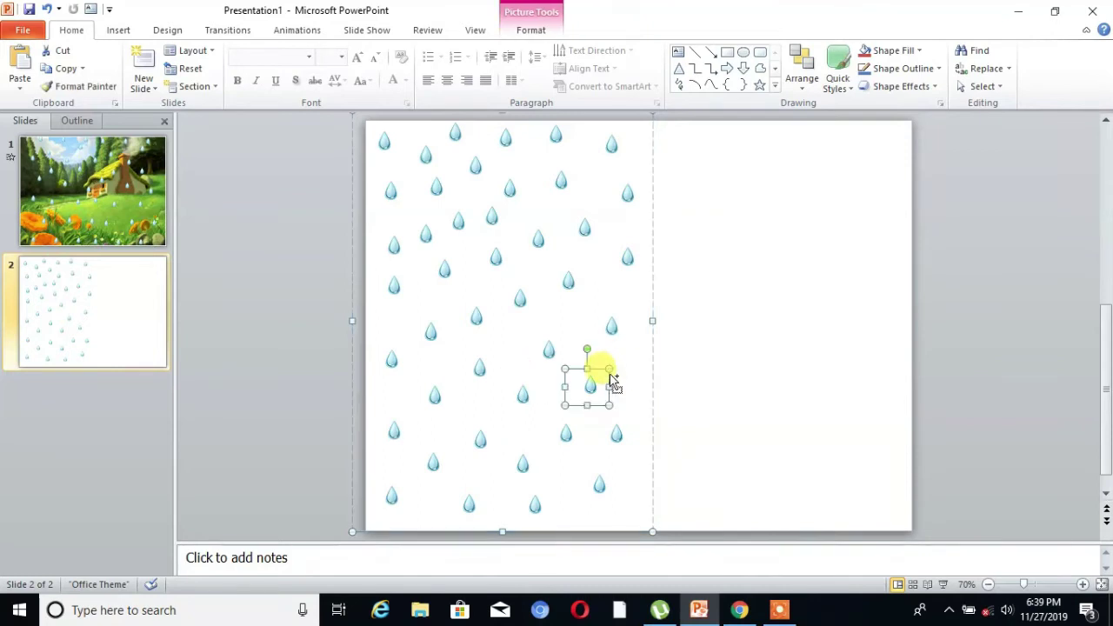
pyautogui.click(705, 380)
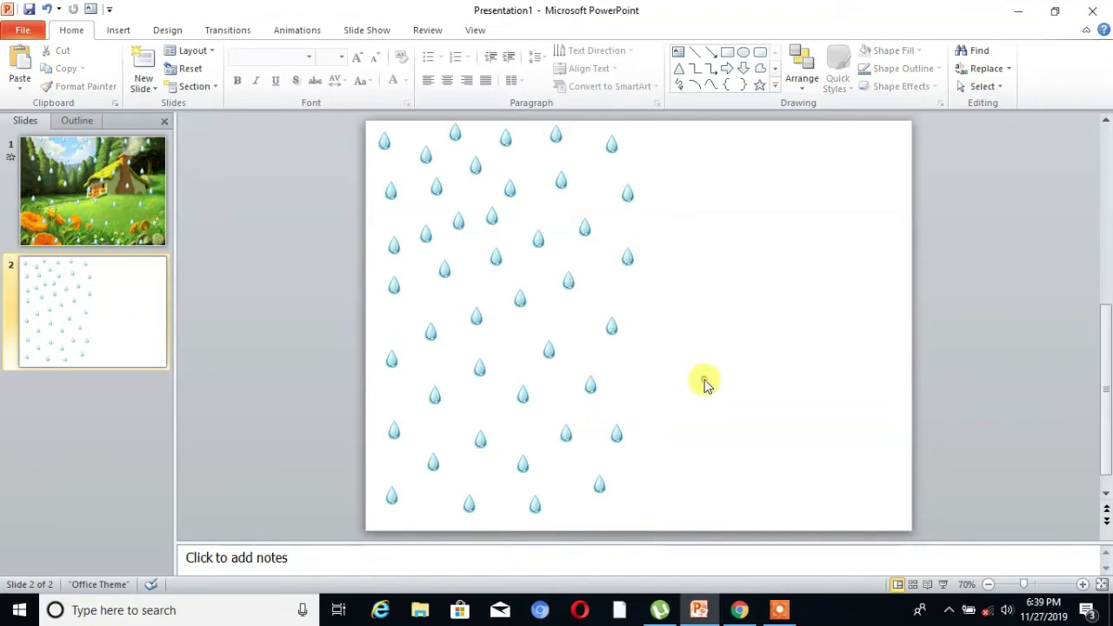
pyautogui.click(615, 333)
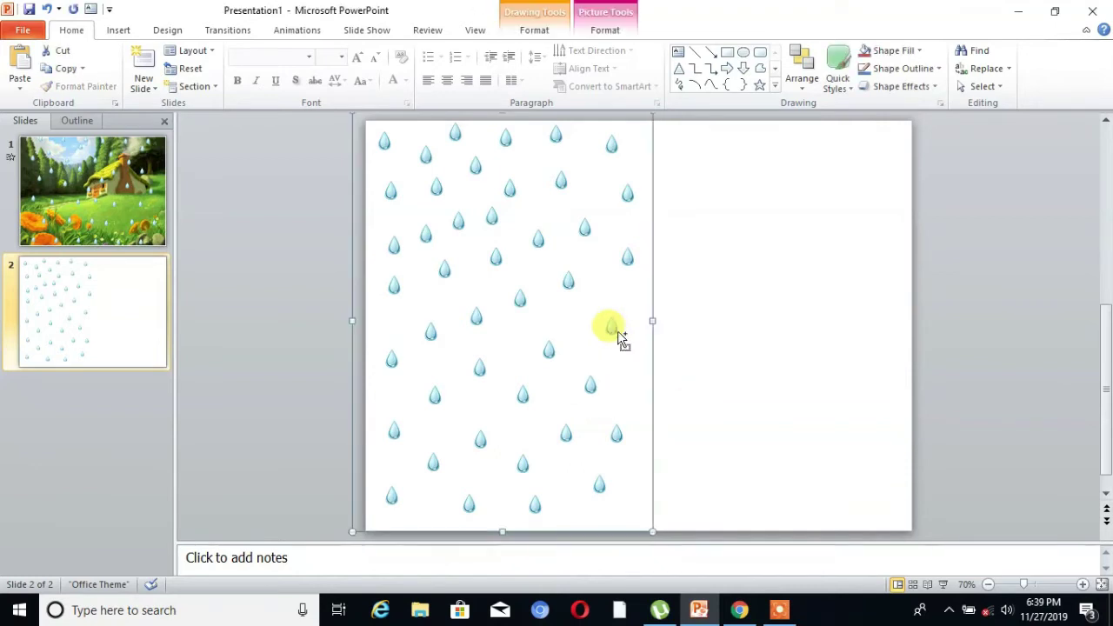
pyautogui.moveTo(617, 332); pyautogui.dragTo(615, 331)
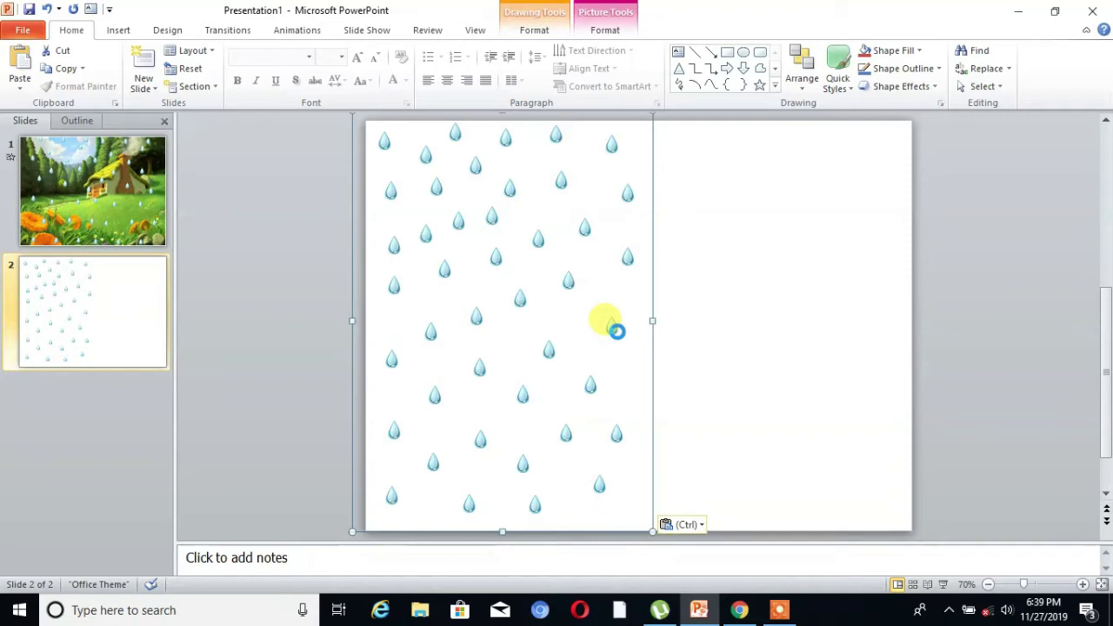
pyautogui.press('Right')
pyautogui.press('Right')
pyautogui.press('Down')
pyautogui.press('Down')
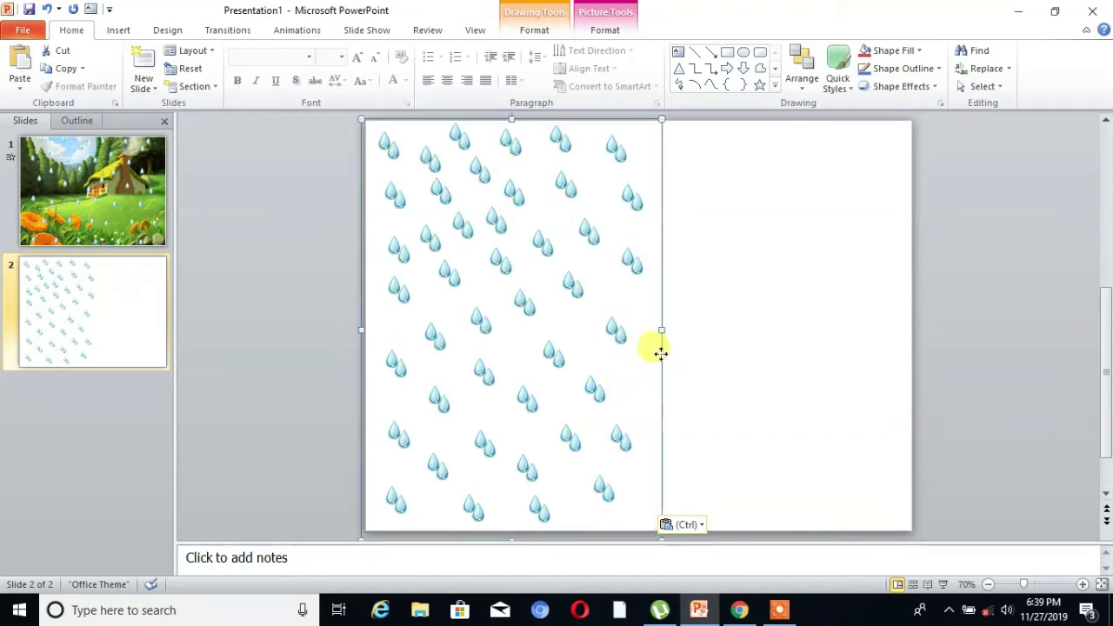
pyautogui.moveTo(677, 353); pyautogui.dragTo(922, 340)
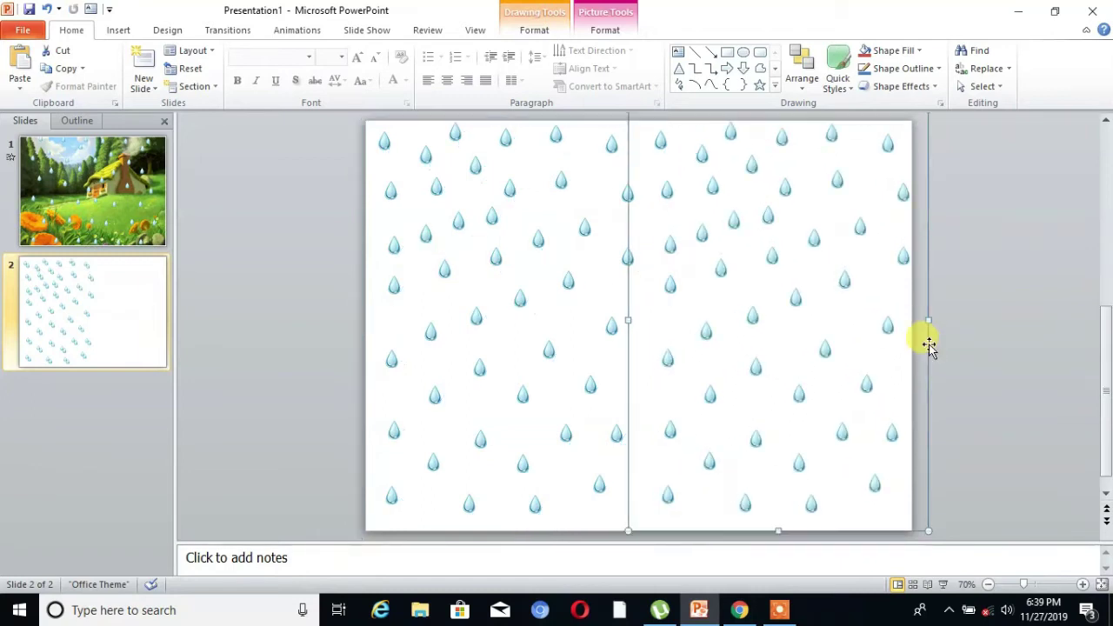
# Nudge the right-half raindrops slightly left and down, then select both halves together
pyautogui.click(762, 397)
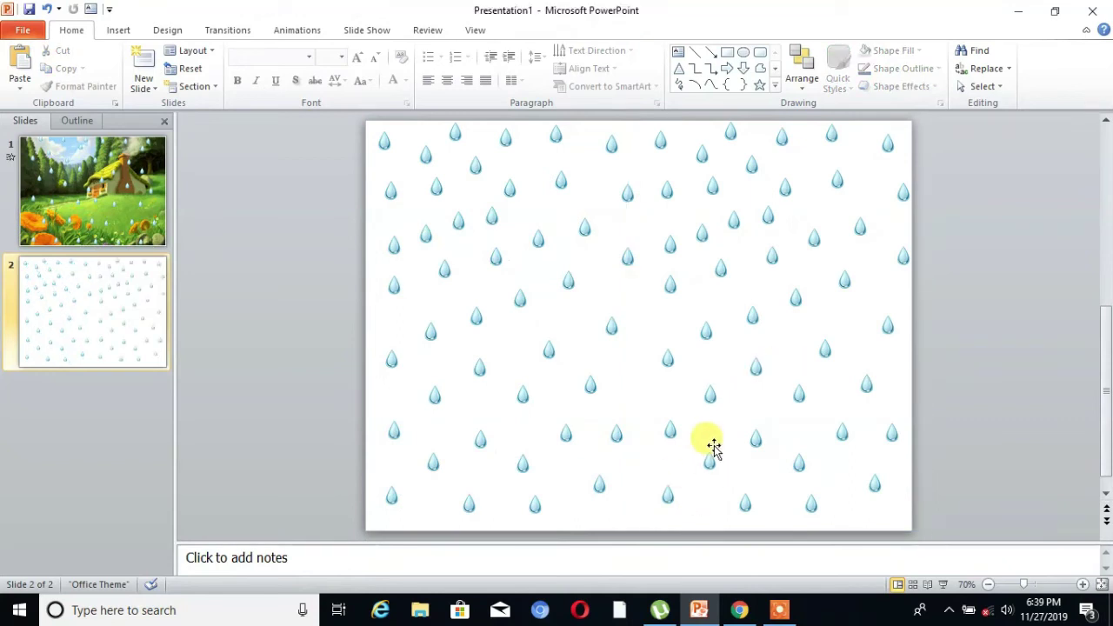
pyautogui.click(709, 446)
pyautogui.moveTo(674, 467)
pyautogui.mouseDown()
pyautogui.moveTo(653, 467)
pyautogui.moveTo(661, 472)
pyautogui.mouseUp()
pyautogui.scroll(-2, 889, 486)
pyautogui.click(890, 487)
pyautogui.moveTo(890, 483)
pyautogui.mouseDown()
pyautogui.moveTo(534, 340)
pyautogui.moveTo(461, 263)
pyautogui.moveTo(426, 169)
pyautogui.mouseUp()
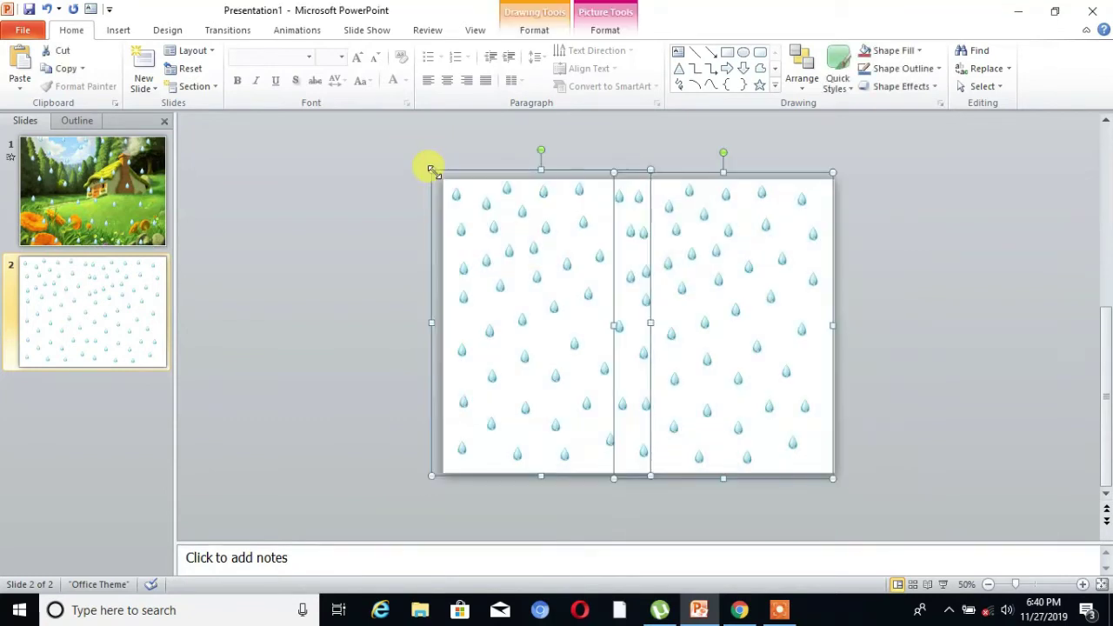
# Group both raindrop halves into one sheet and drag a duplicate past the slide's right edge
pyautogui.rightClick(559, 329)
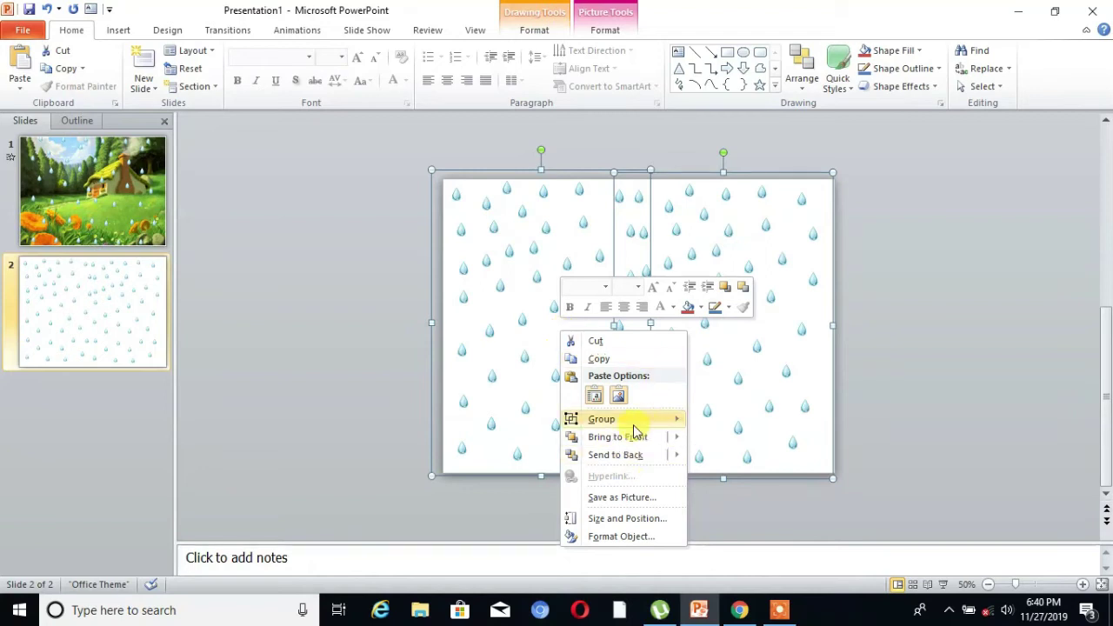
pyautogui.click(707, 421)
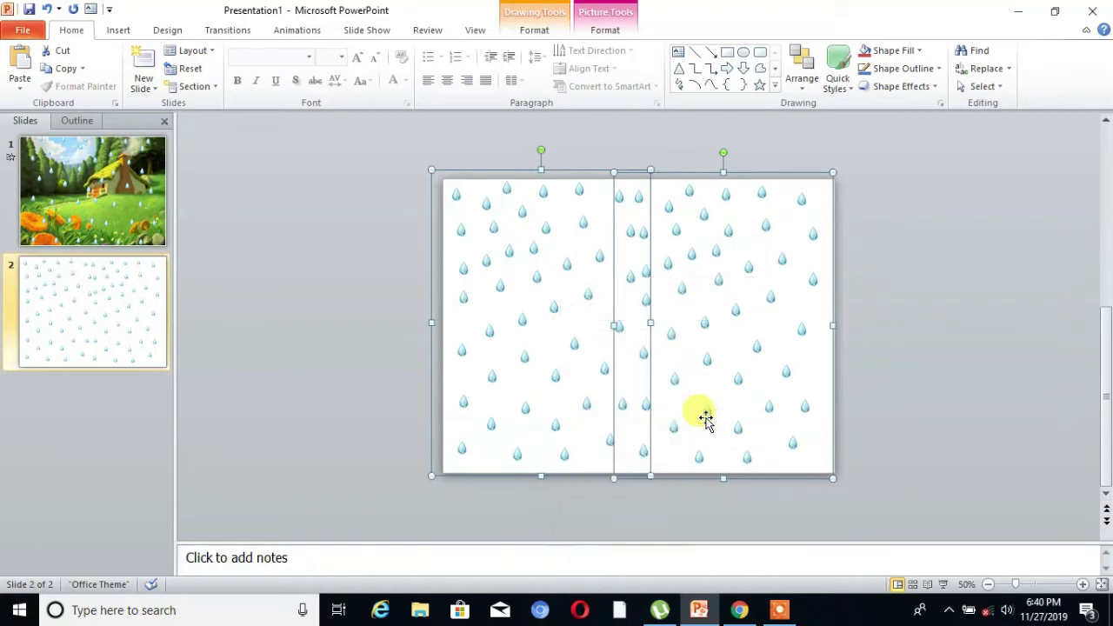
pyautogui.click(898, 416)
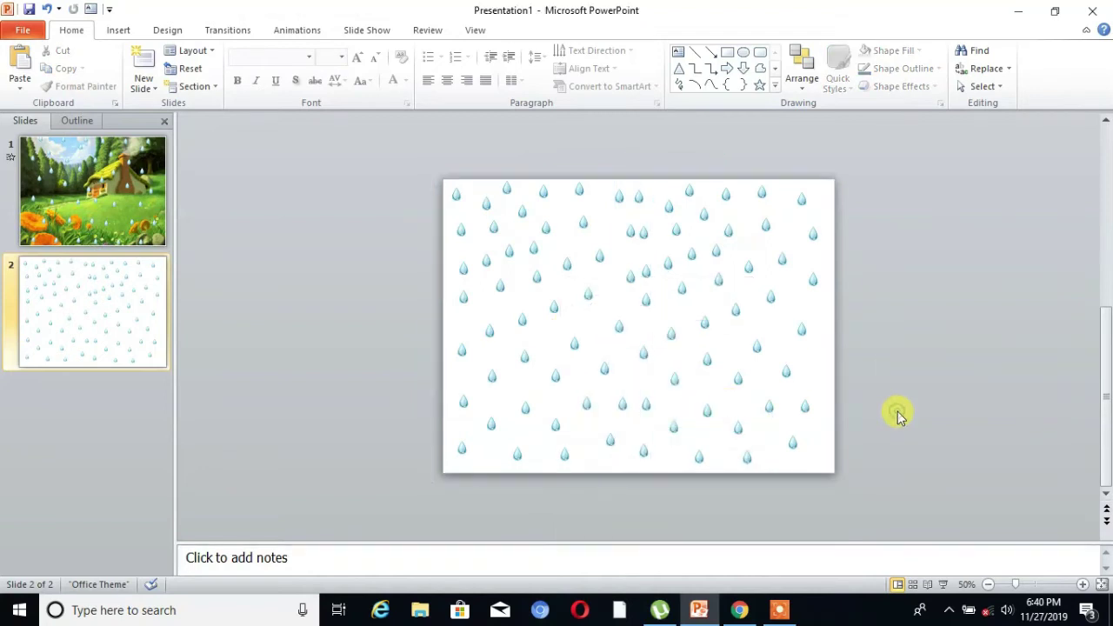
pyautogui.click(808, 421)
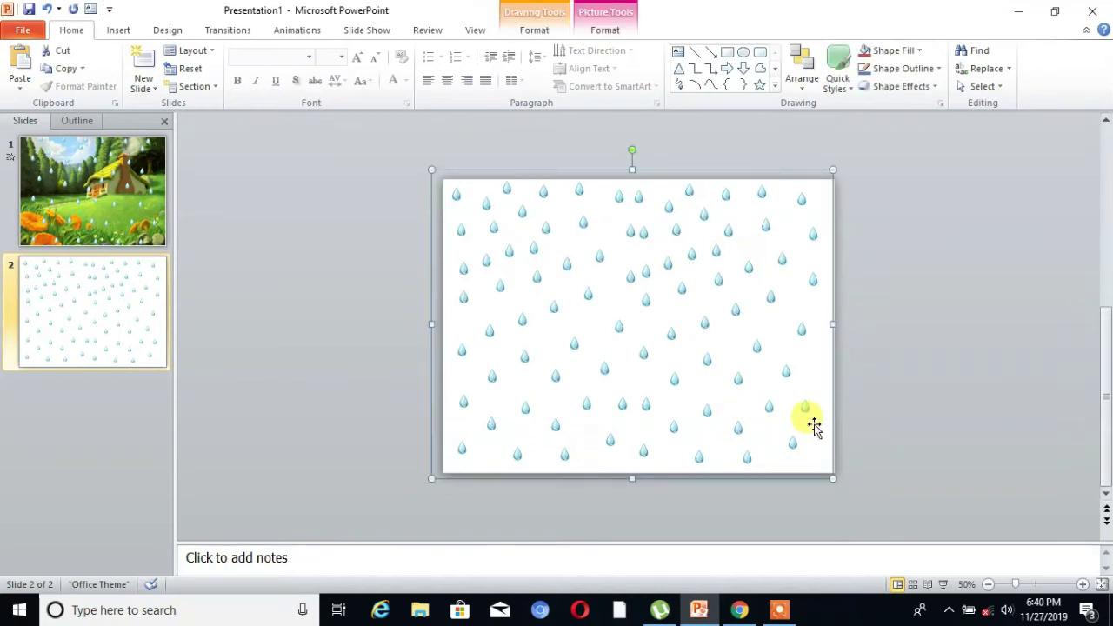
pyautogui.moveTo(814, 423); pyautogui.dragTo(813, 423)
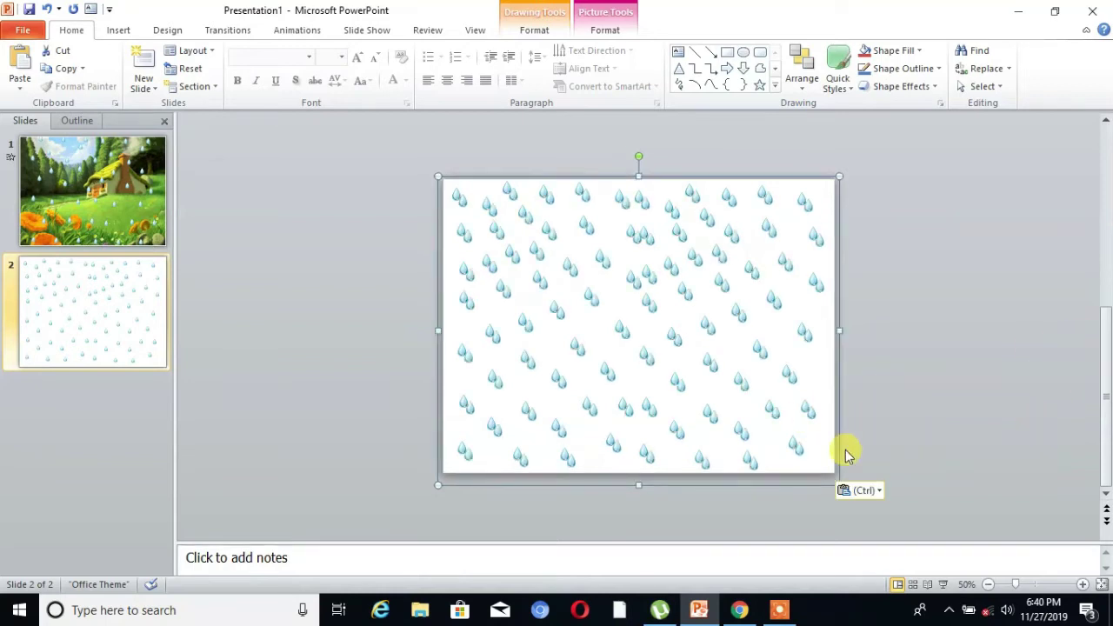
pyautogui.moveTo(752, 424); pyautogui.dragTo(861, 412)
# Zoom out, move one raindrop sheet over the slide and the other above it
pyautogui.hotkey('ctrl', 'z')
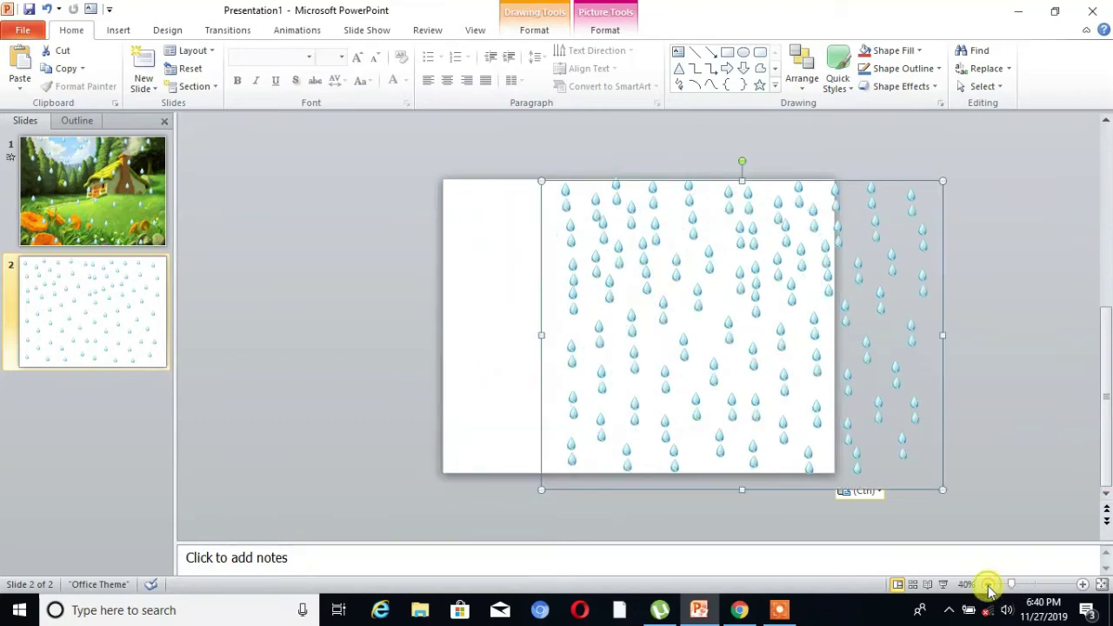
pyautogui.click(989, 589)
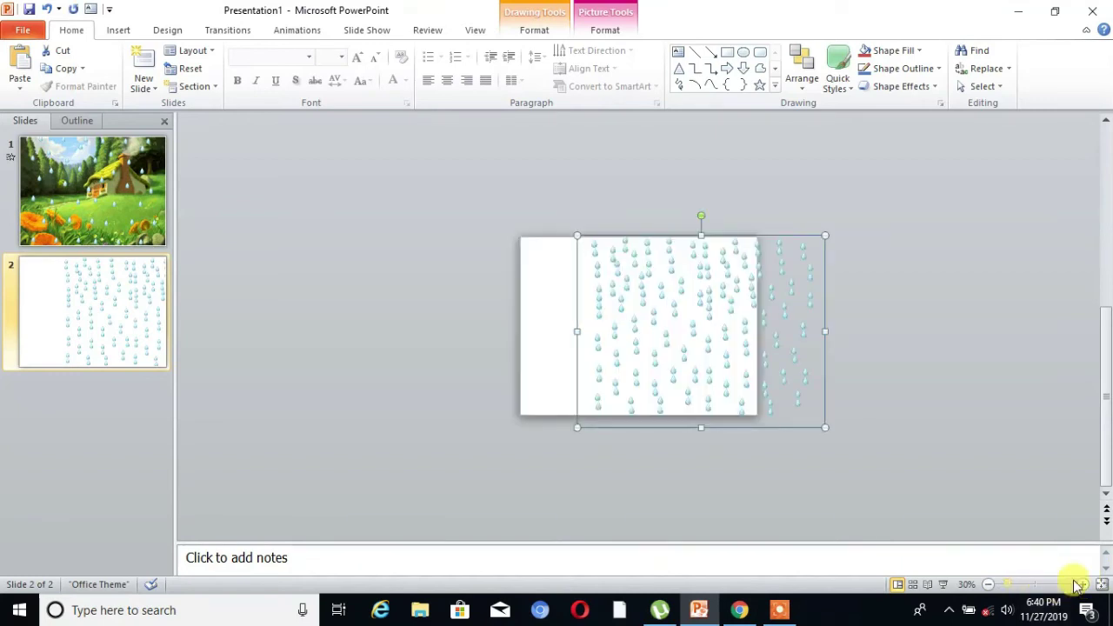
pyautogui.click(1086, 585)
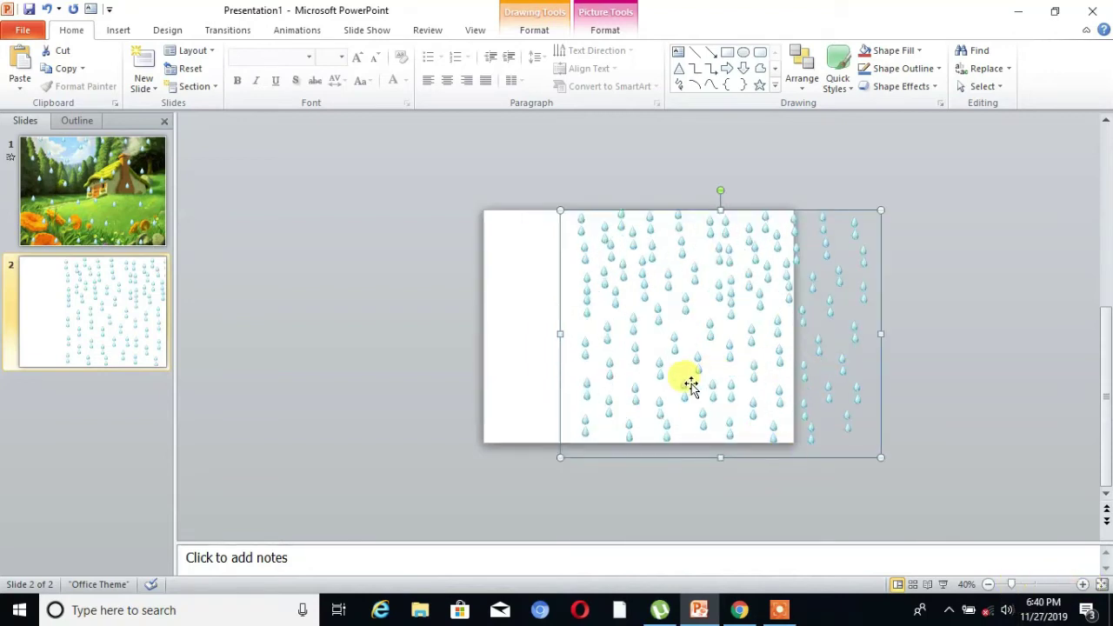
pyautogui.moveTo(638, 388); pyautogui.dragTo(543, 391)
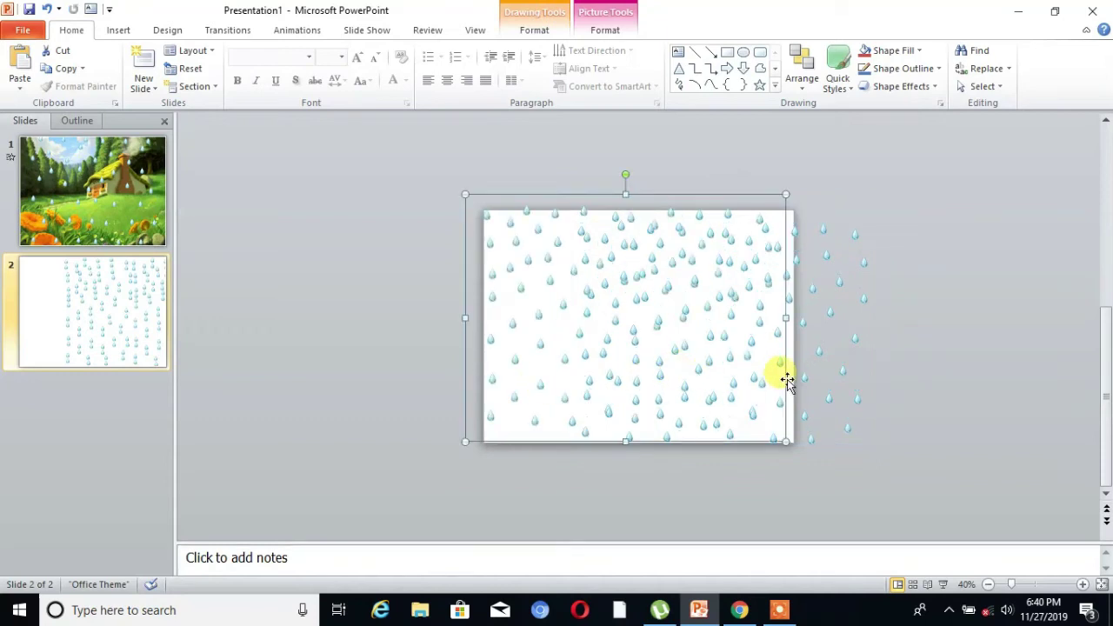
pyautogui.click(826, 358)
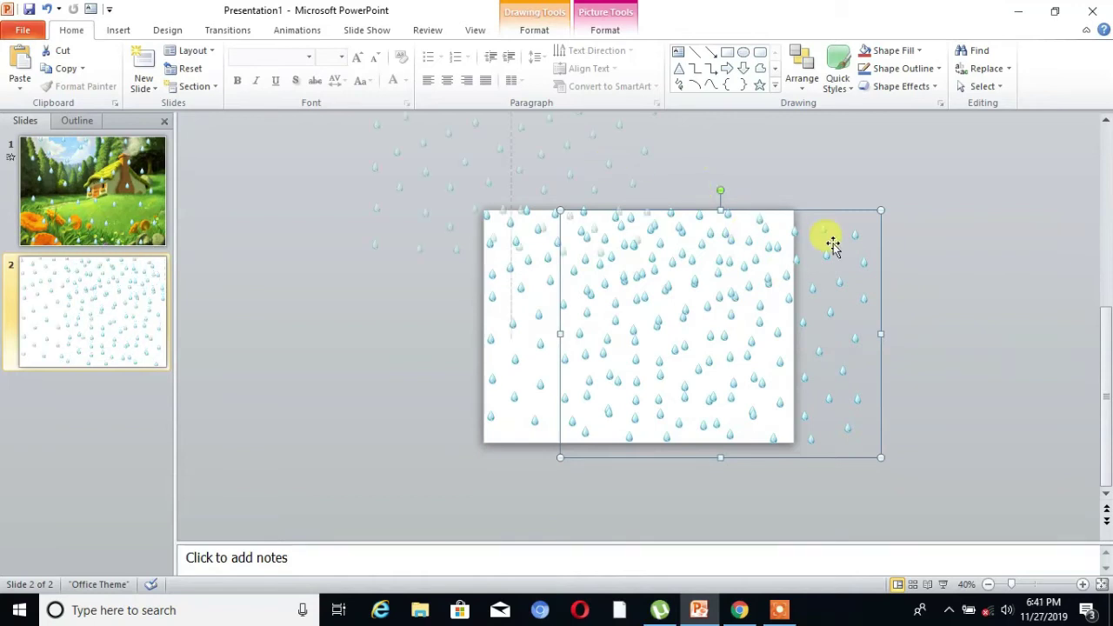
pyautogui.hotkey('ctrl', 'z')
pyautogui.moveTo(831, 240); pyautogui.dragTo(728, 179)
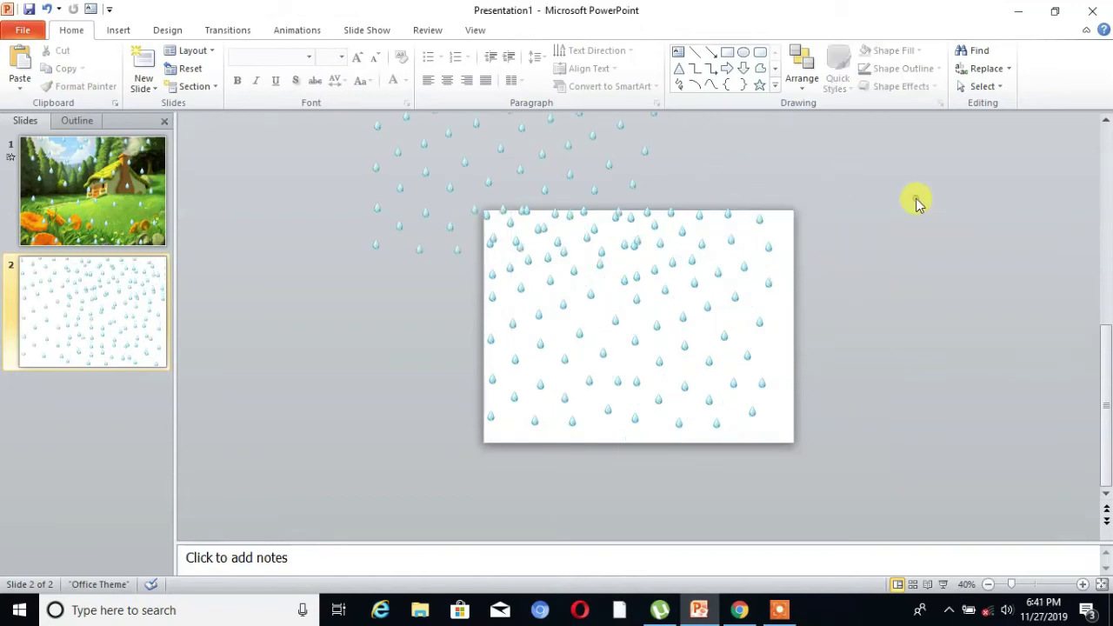
pyautogui.moveTo(1106, 366); pyautogui.dragTo(1102, 340)
# Adjust a single raindrop, then shift the lower sheet left to line it up over the slide
pyautogui.click(749, 389)
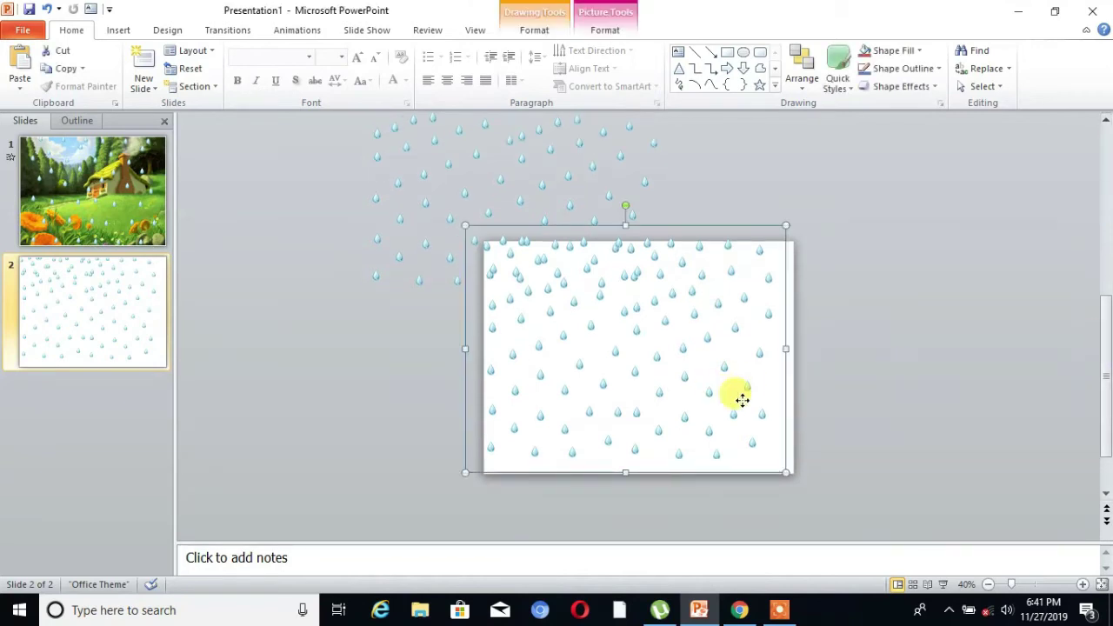
pyautogui.click(750, 405)
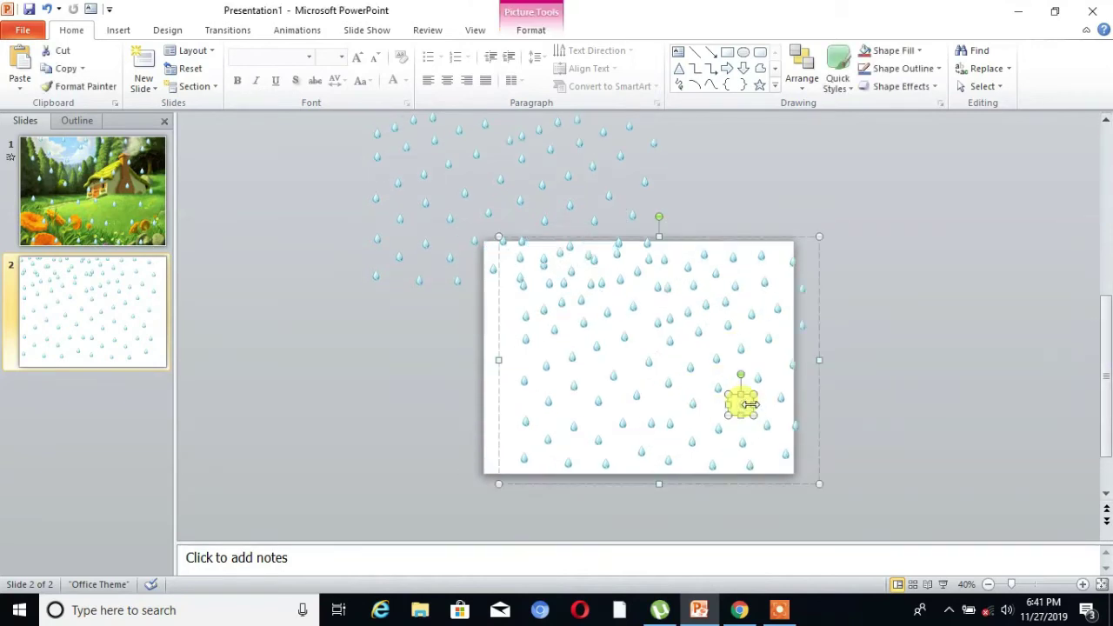
pyautogui.moveTo(750, 405); pyautogui.dragTo(723, 406)
pyautogui.click(877, 491)
pyautogui.click(745, 462)
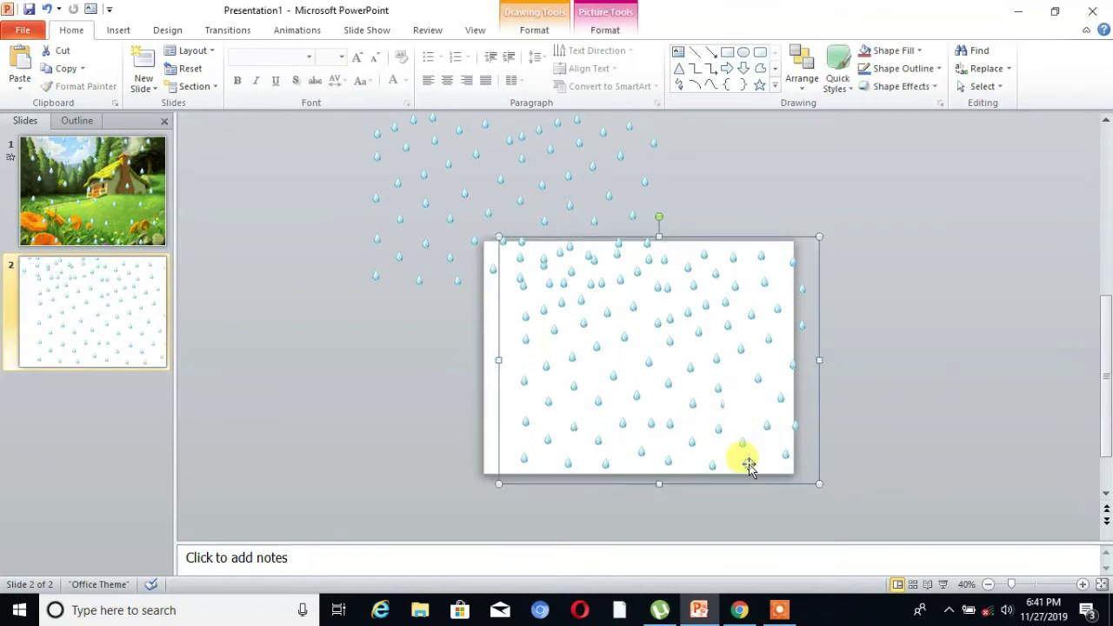
pyautogui.click(724, 407)
pyautogui.moveTo(732, 406); pyautogui.dragTo(723, 403)
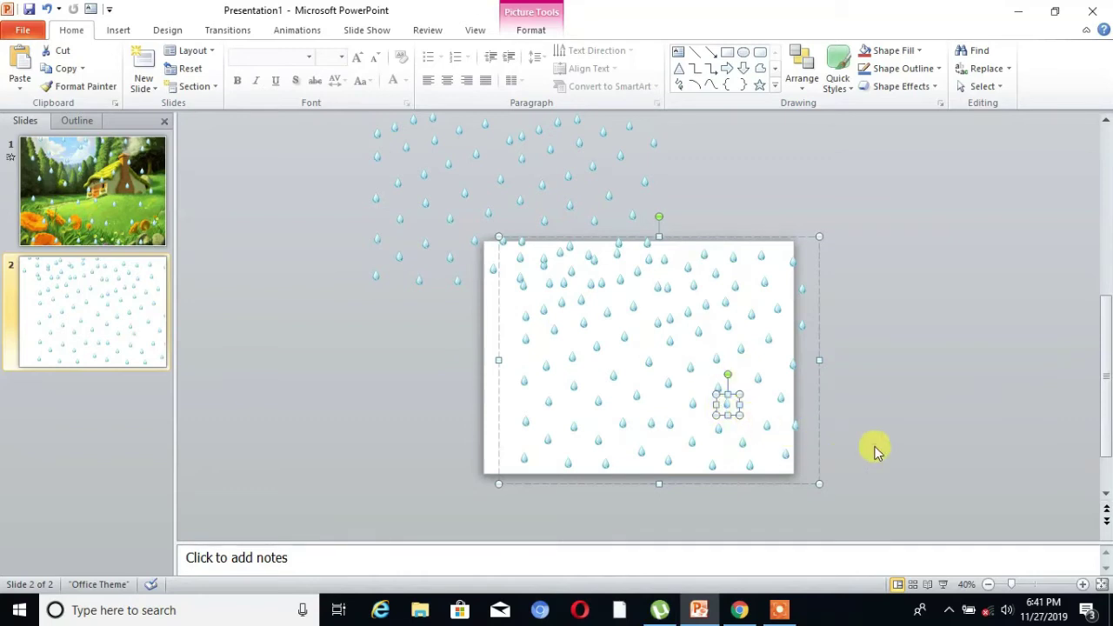
pyautogui.click(874, 447)
pyautogui.click(684, 407)
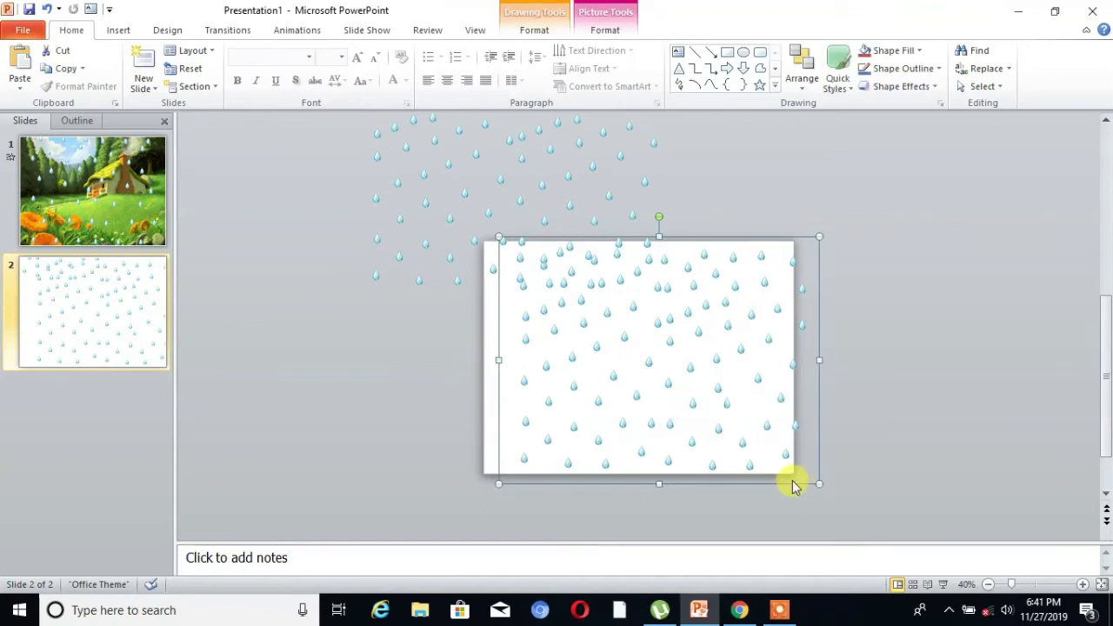
pyautogui.moveTo(793, 485); pyautogui.dragTo(745, 466)
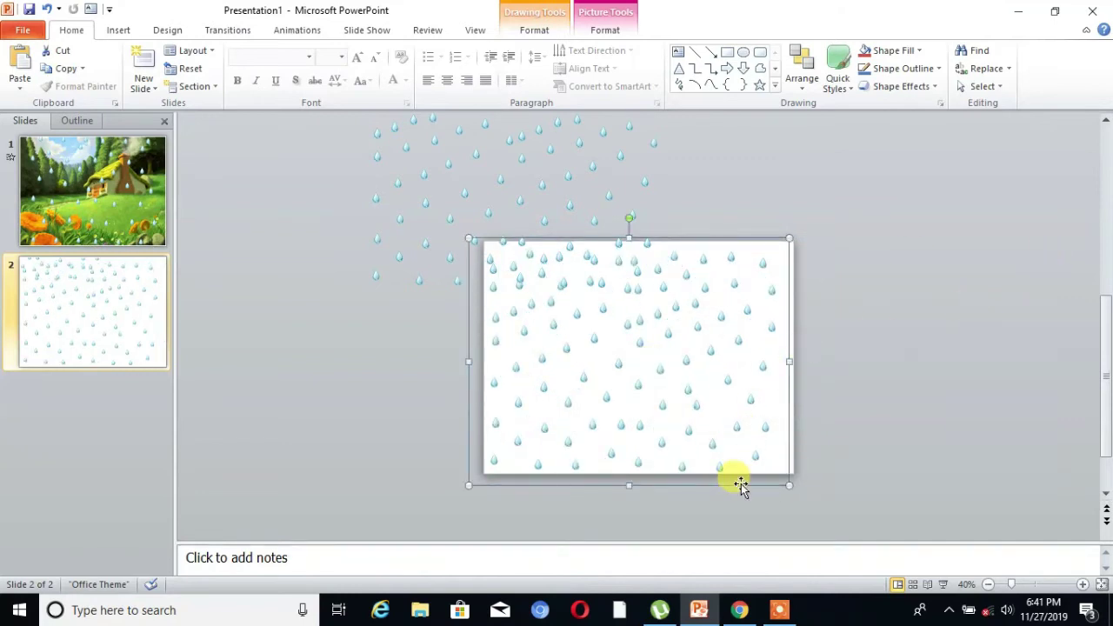
pyautogui.moveTo(749, 484); pyautogui.dragTo(745, 485)
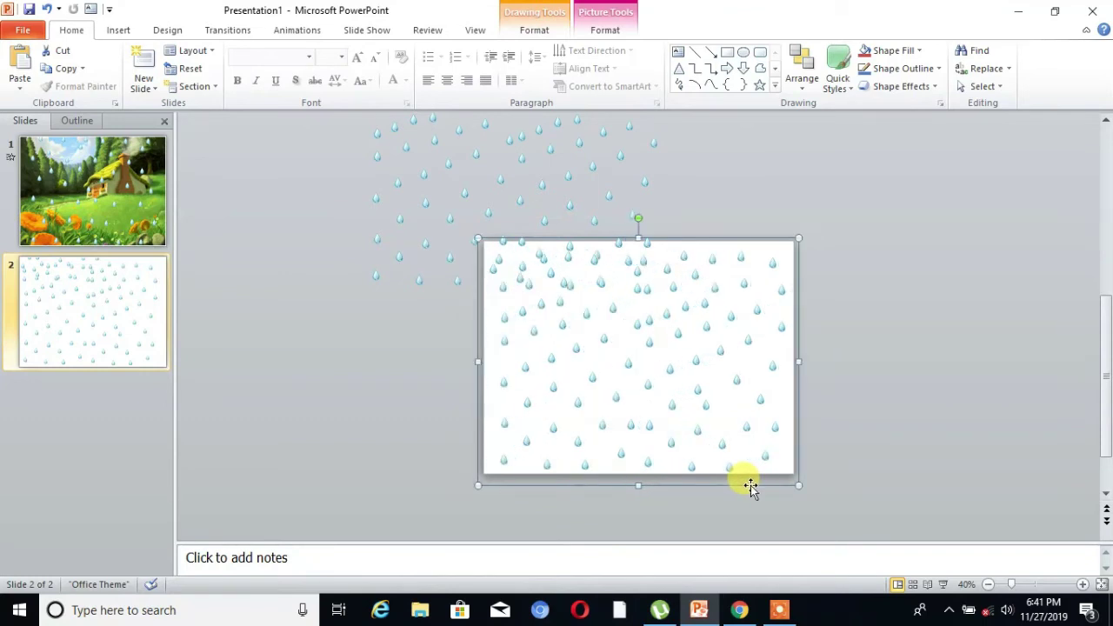
# Align the upper raindrop sheet above slide 2, zoom out, and select both sheets together
pyautogui.click(543, 180)
pyautogui.moveTo(1108, 374); pyautogui.dragTo(1101, 322)
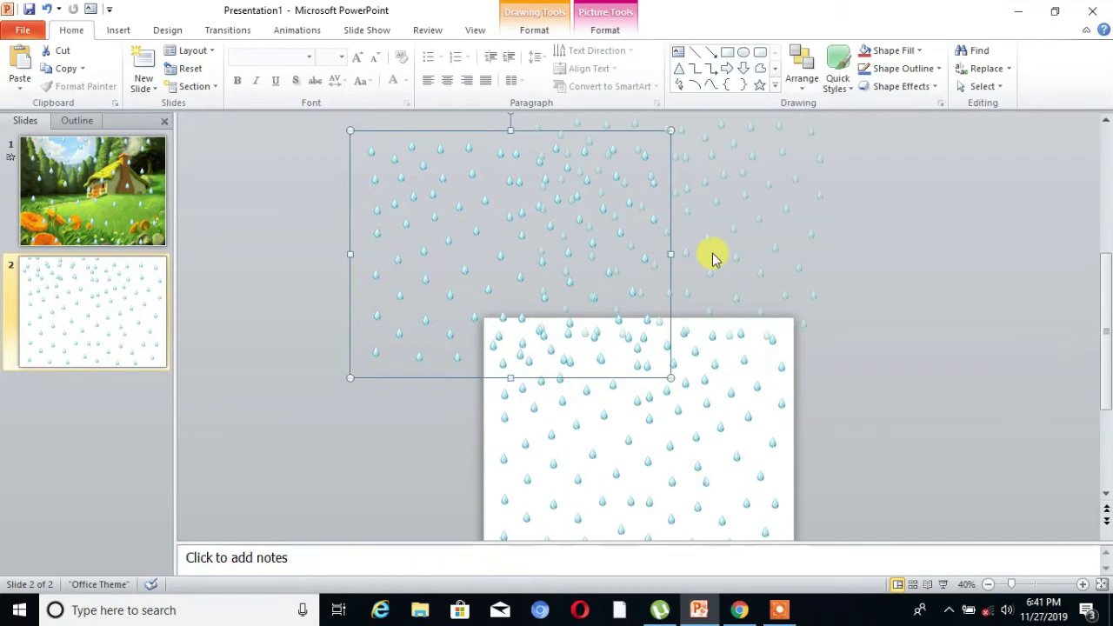
pyautogui.moveTo(711, 257); pyautogui.dragTo(707, 252)
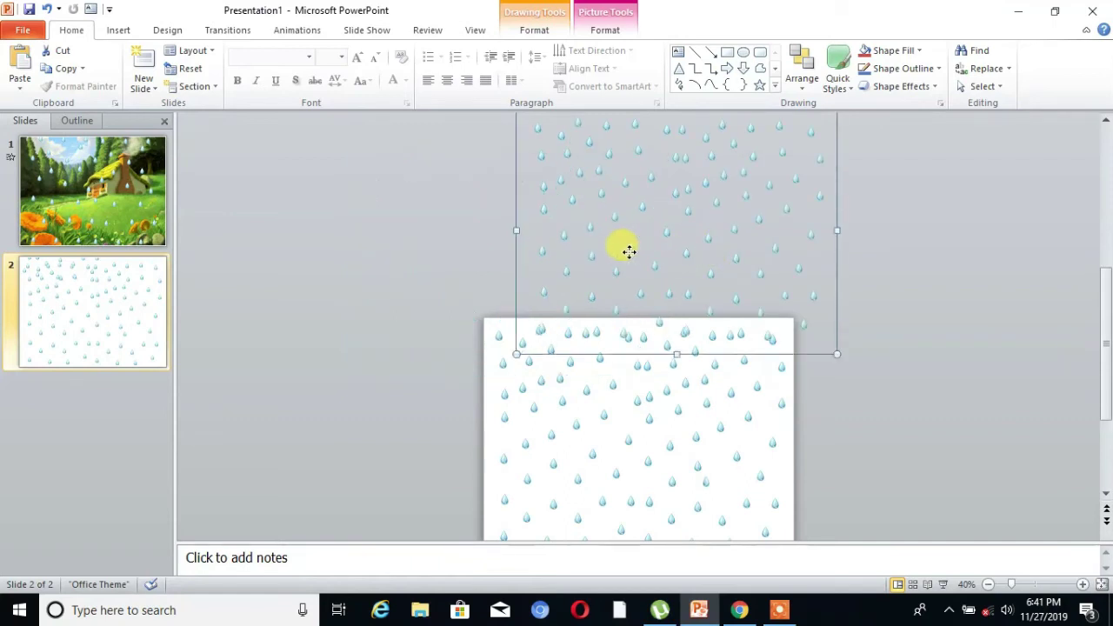
pyautogui.moveTo(633, 252); pyautogui.dragTo(670, 236)
pyautogui.press('Escape')
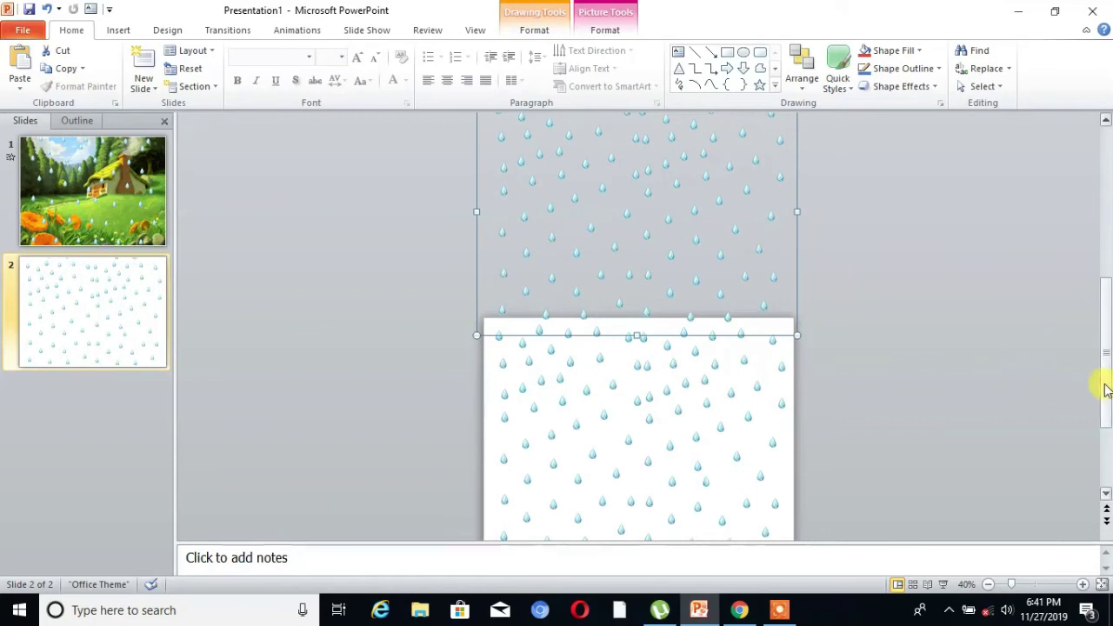
pyautogui.moveTo(1106, 365); pyautogui.dragTo(1105, 417)
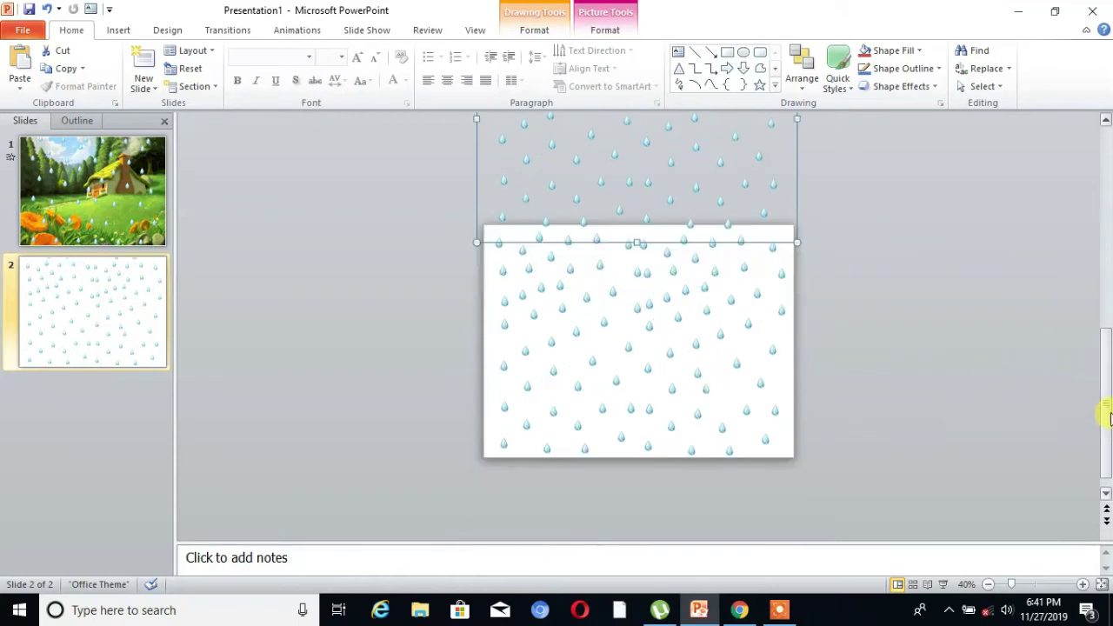
pyautogui.click(989, 589)
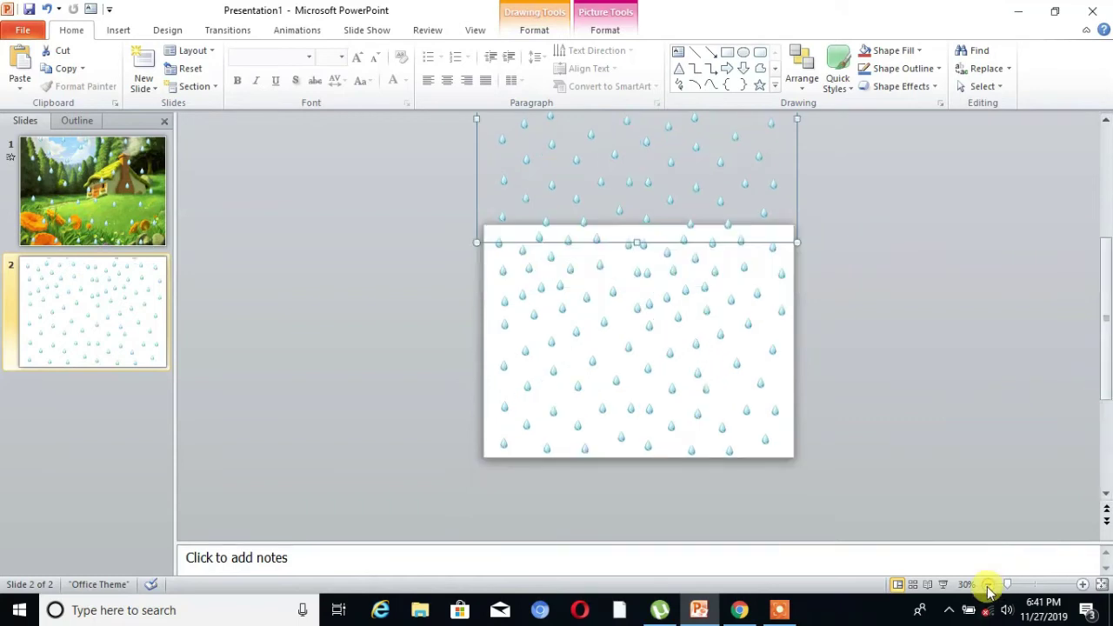
pyautogui.moveTo(813, 515); pyautogui.dragTo(506, 151)
# Group the two stacked raindrop pictures into one tall object and show the Animations commands
pyautogui.rightClick(651, 277)
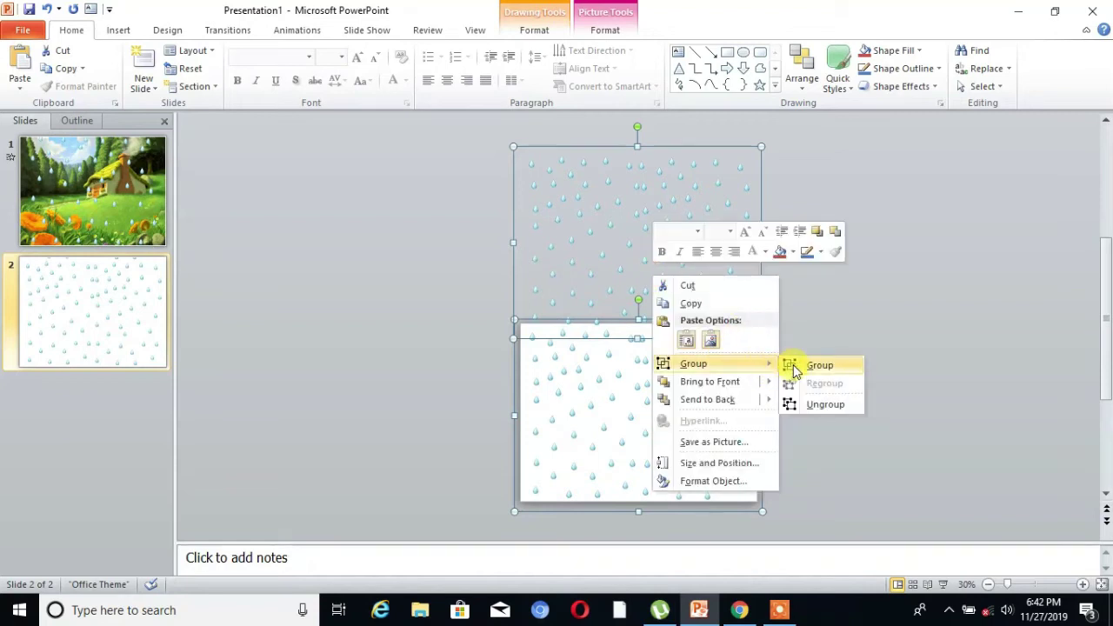
pyautogui.click(792, 366)
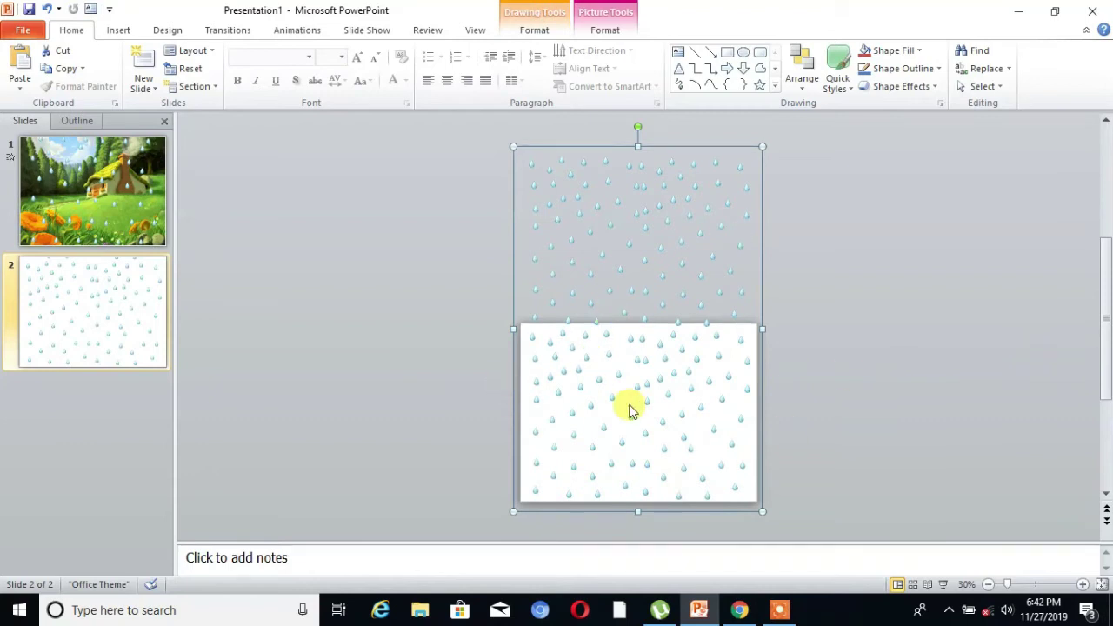
pyautogui.click(607, 331)
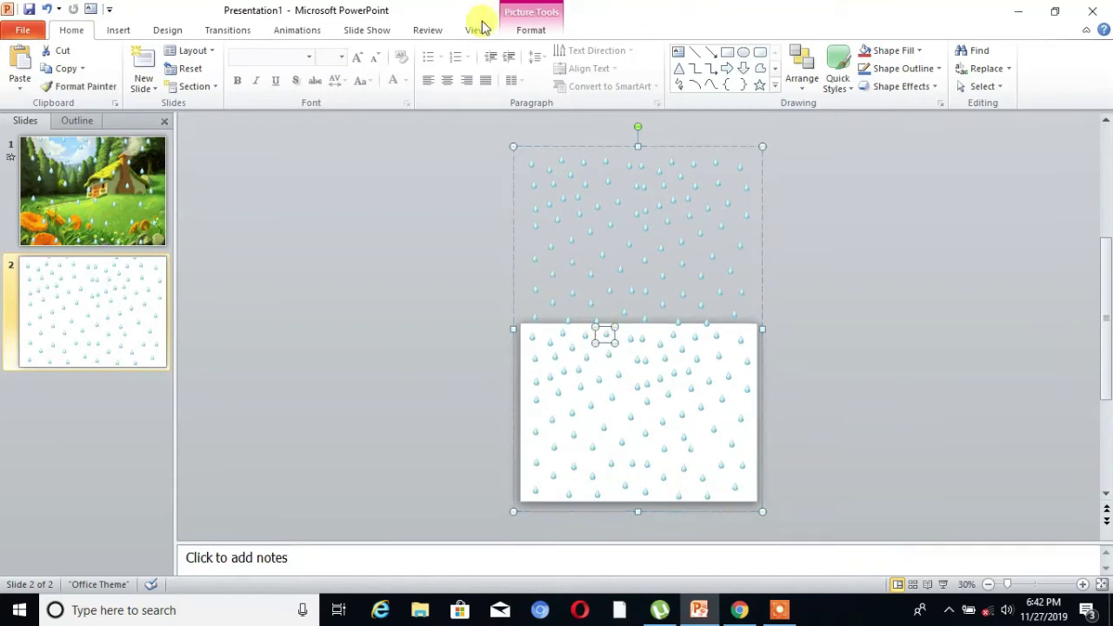
pyautogui.click(302, 30)
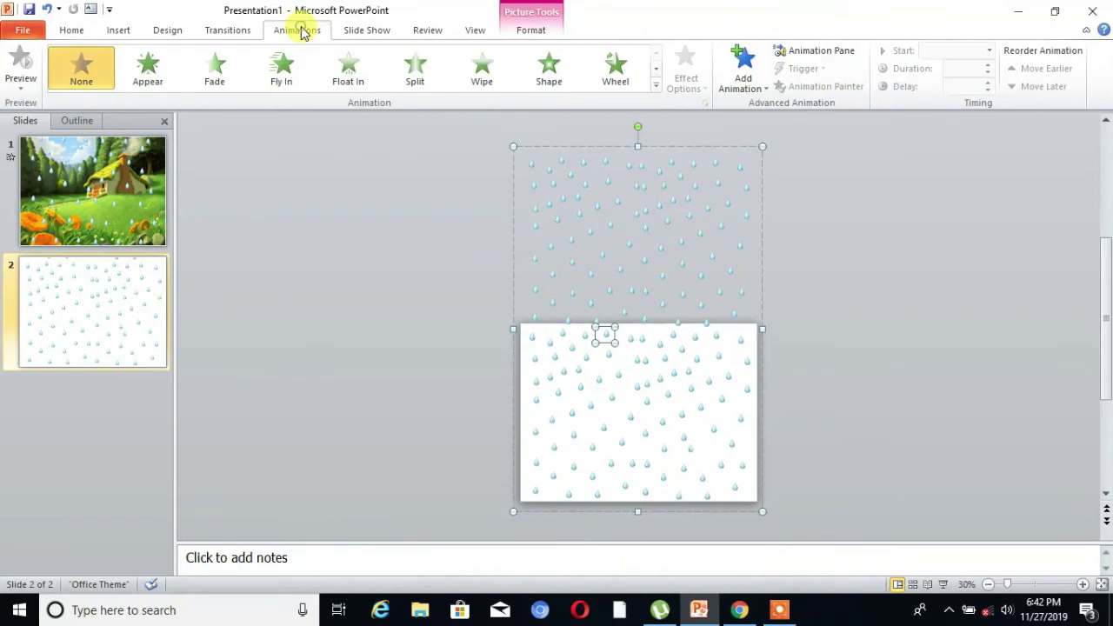
# Add a straight Lines motion path to the raindrop group
pyautogui.click(743, 78)
pyautogui.moveTo(1065, 246); pyautogui.dragTo(1076, 373)
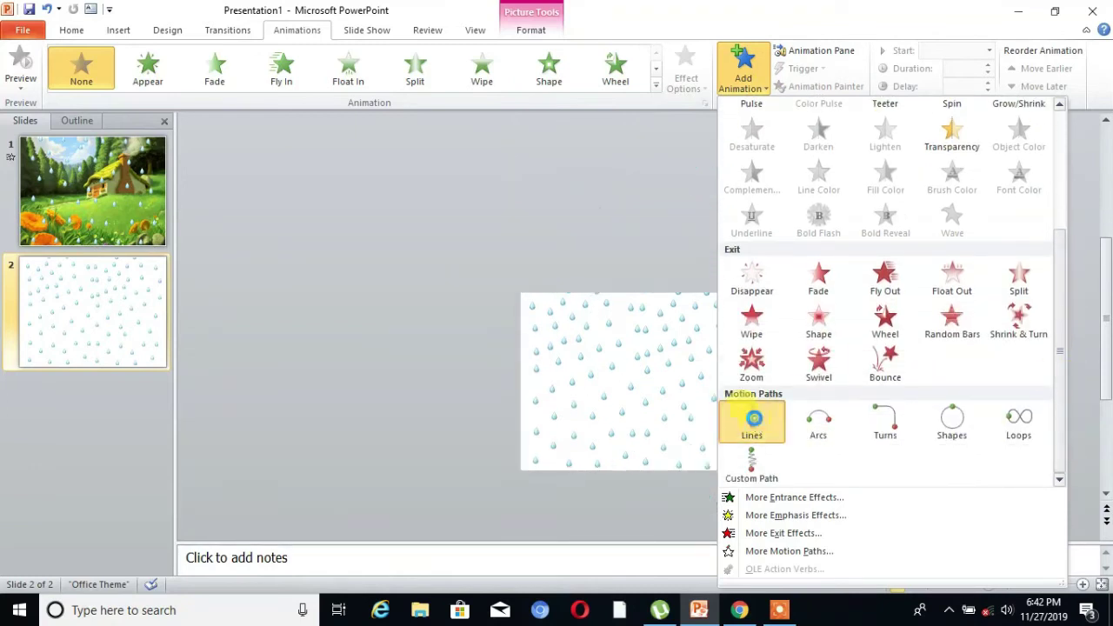
pyautogui.click(753, 424)
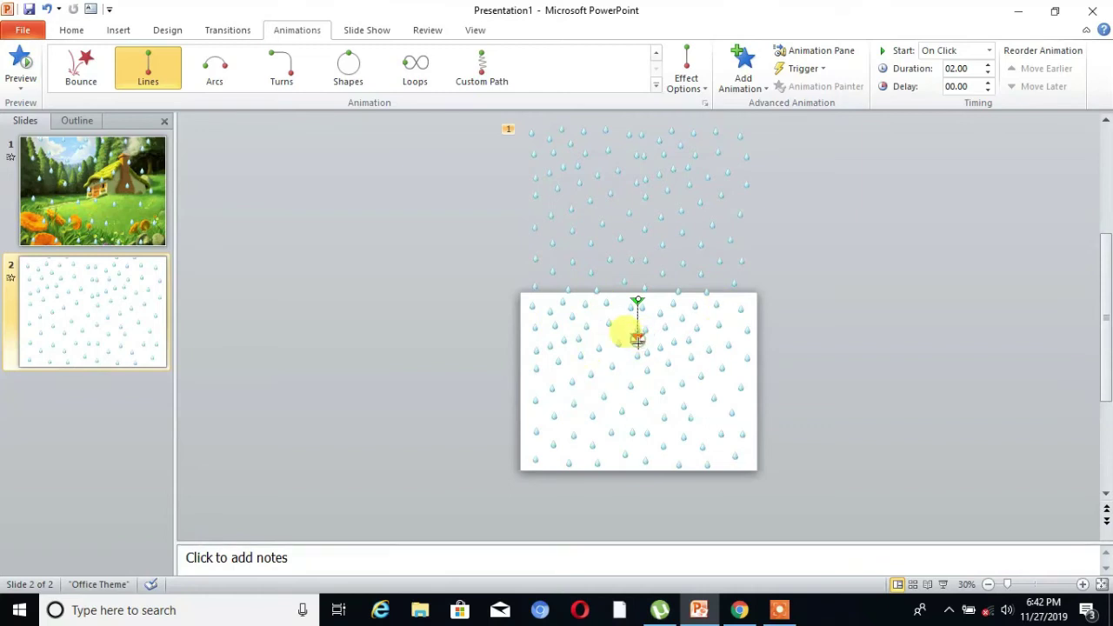
# Extend the path's end to the slide bottom, fine-tune its start point, and preview the fall
pyautogui.moveTo(637, 339); pyautogui.dragTo(641, 483)
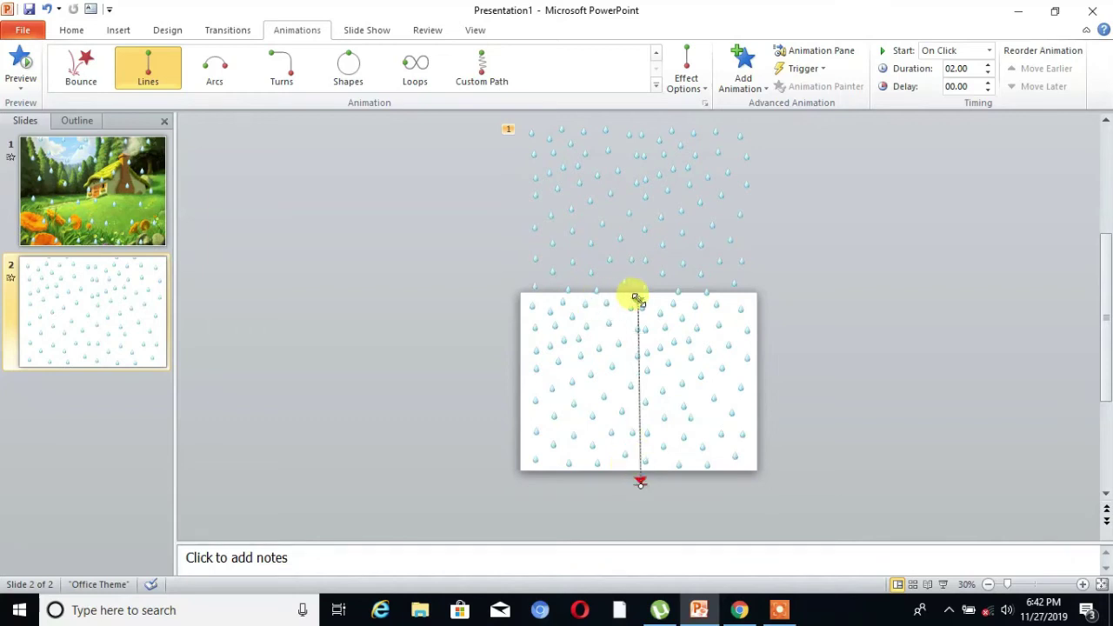
pyautogui.moveTo(637, 298); pyautogui.dragTo(638, 273)
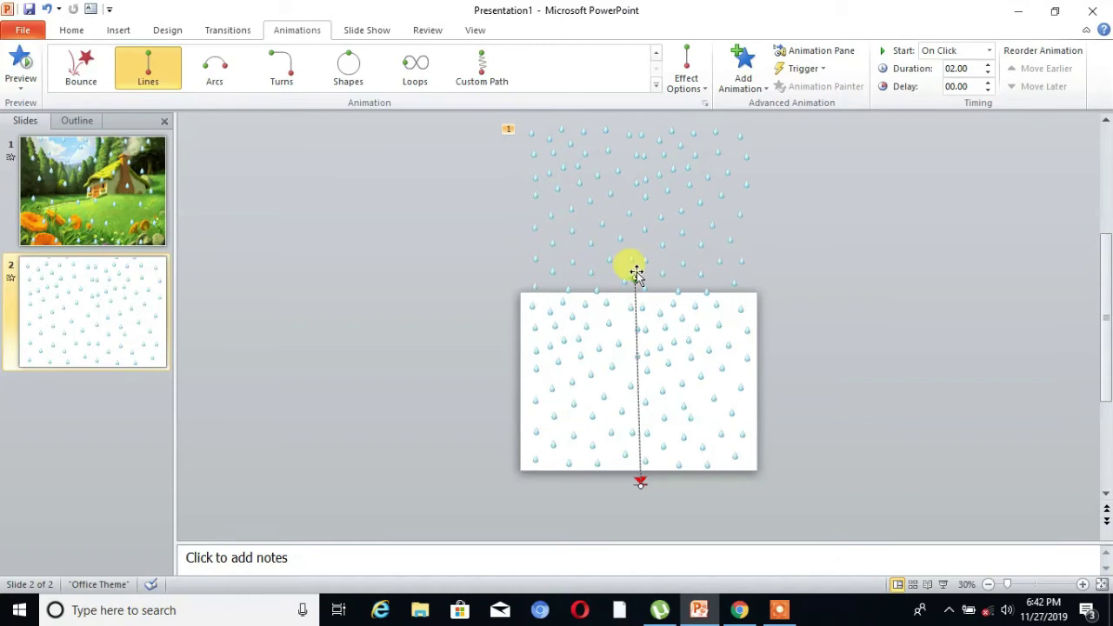
pyautogui.moveTo(637, 272); pyautogui.dragTo(636, 280)
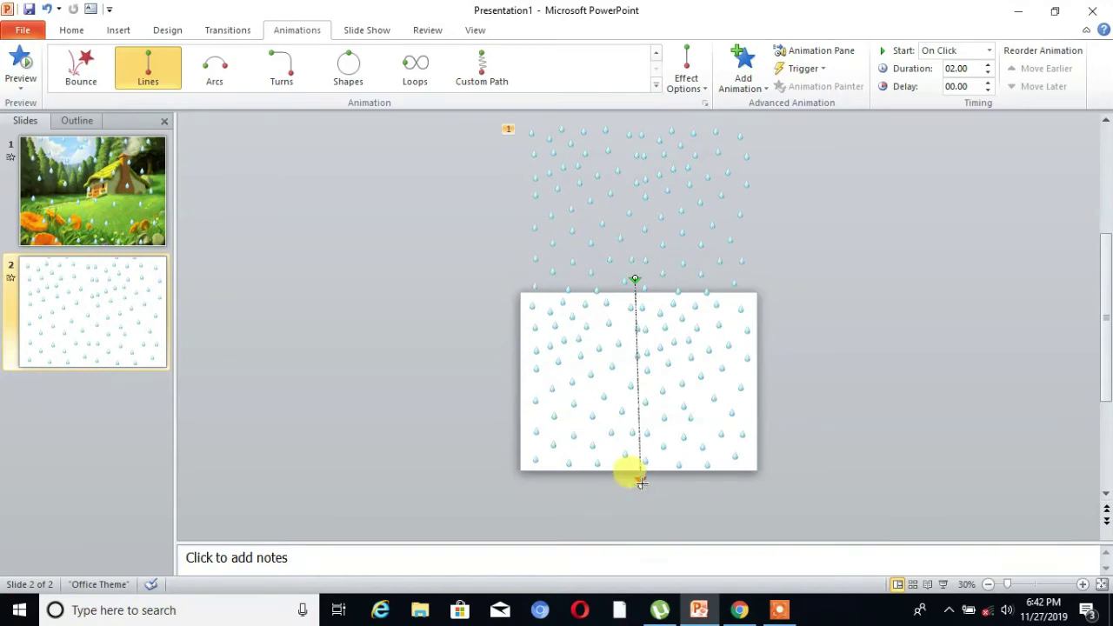
pyautogui.moveTo(639, 484); pyautogui.dragTo(639, 487)
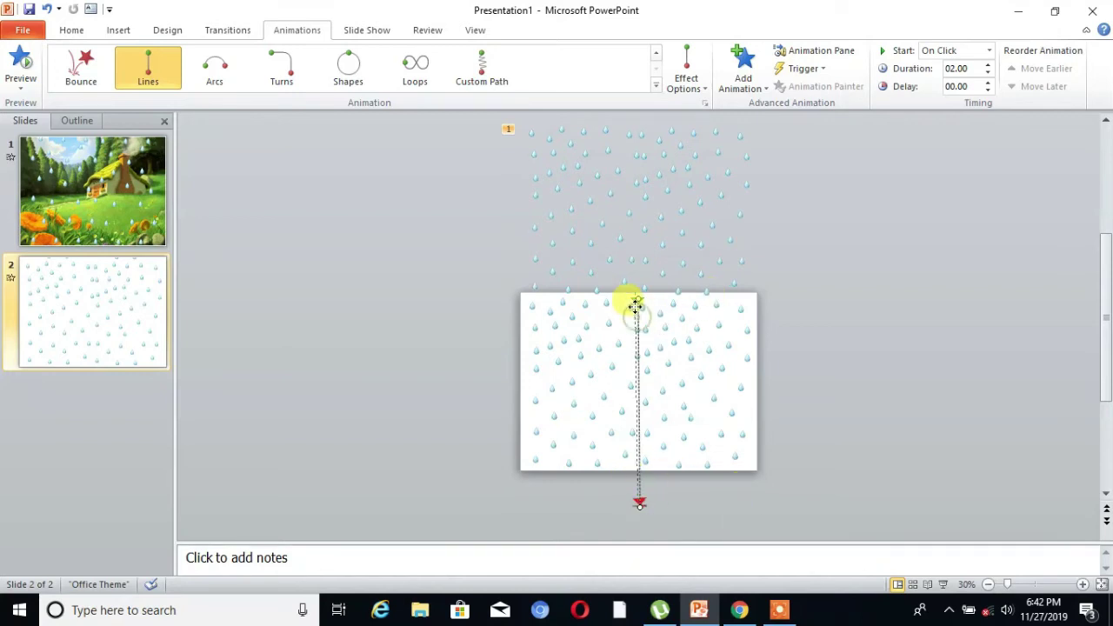
pyautogui.moveTo(635, 301); pyautogui.dragTo(635, 296)
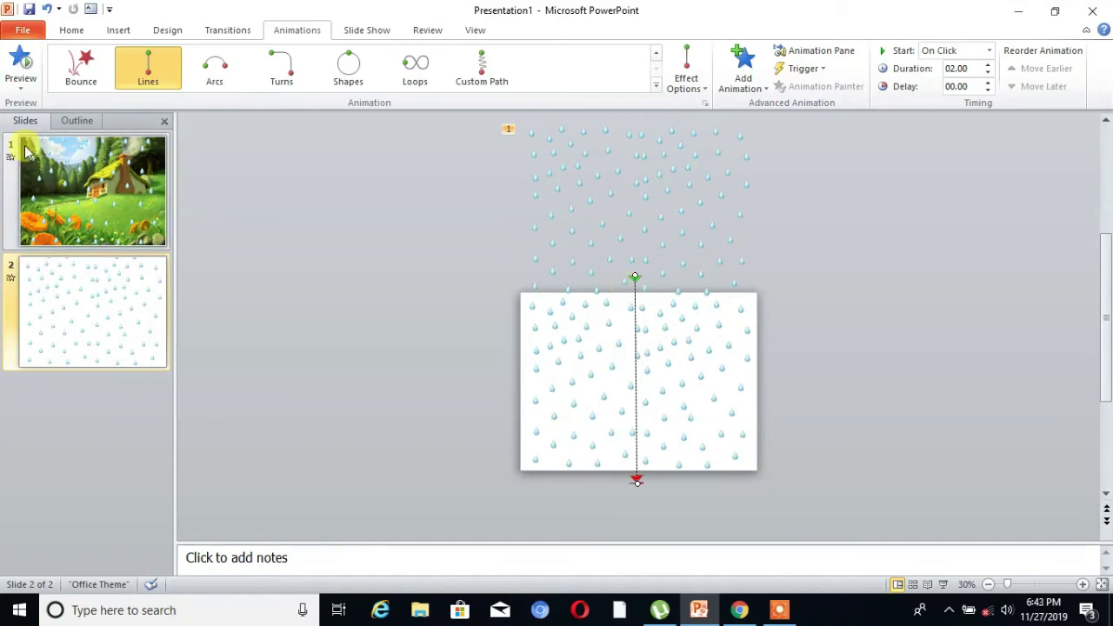
pyautogui.click(26, 59)
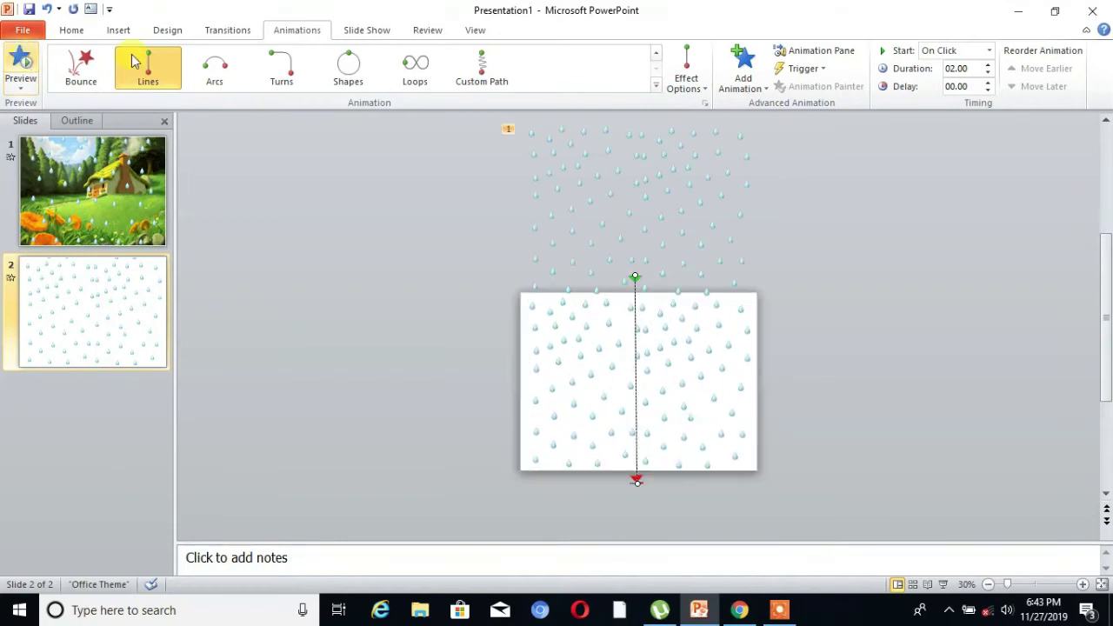
# Set the rain animation to start With Previous with a 03.00 duration and preview it
pyautogui.click(697, 358)
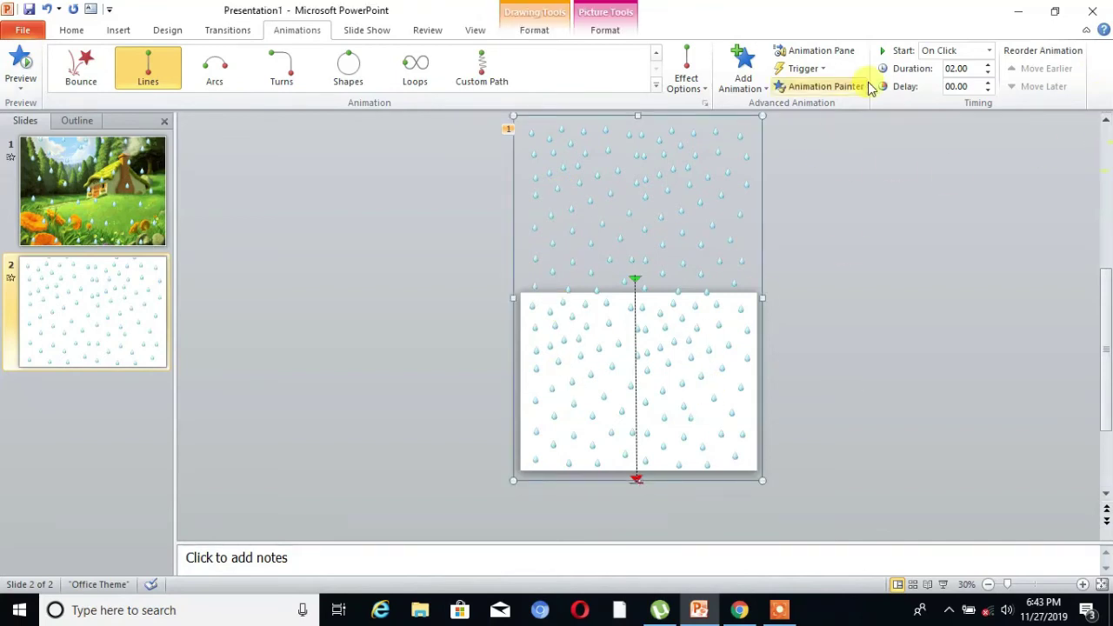
pyautogui.click(990, 52)
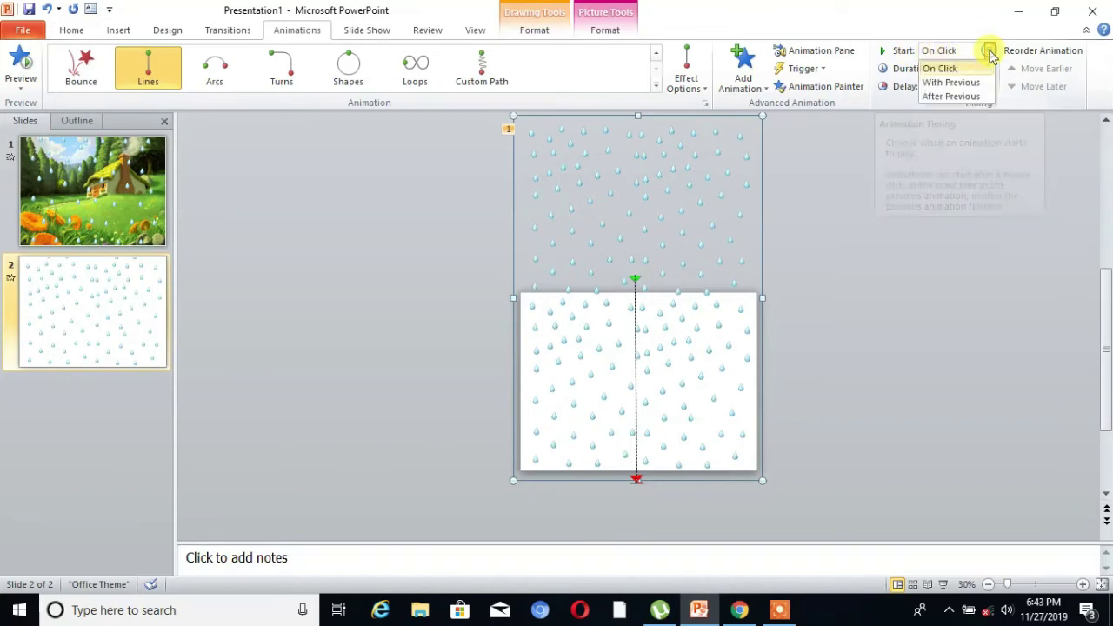
pyautogui.click(947, 82)
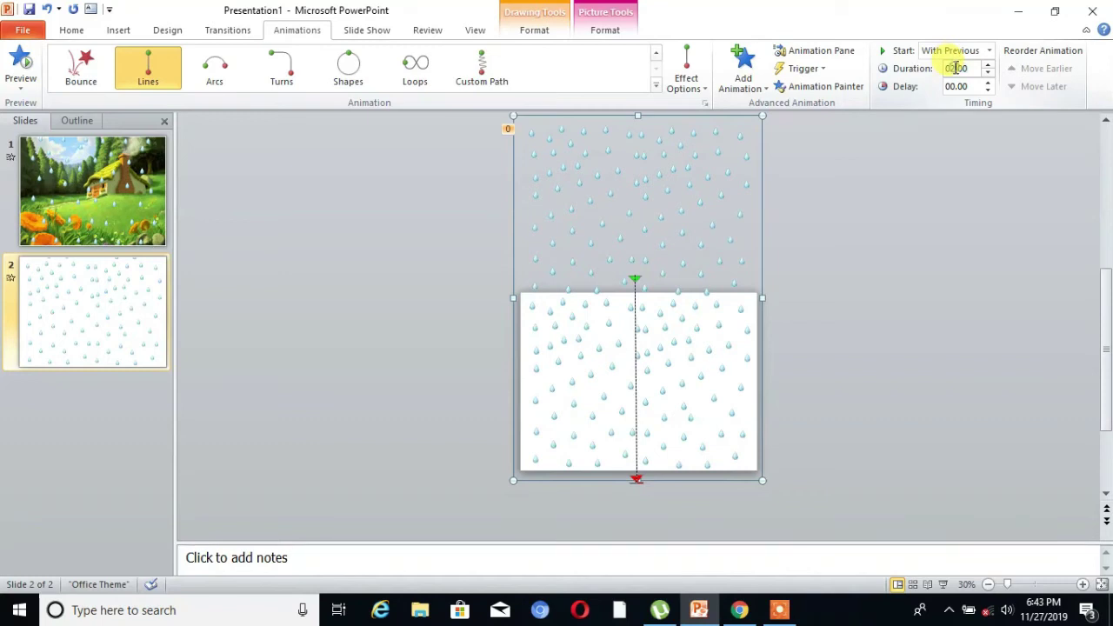
pyautogui.doubleClick(956, 68)
pyautogui.write('03')
pyautogui.click(22, 63)
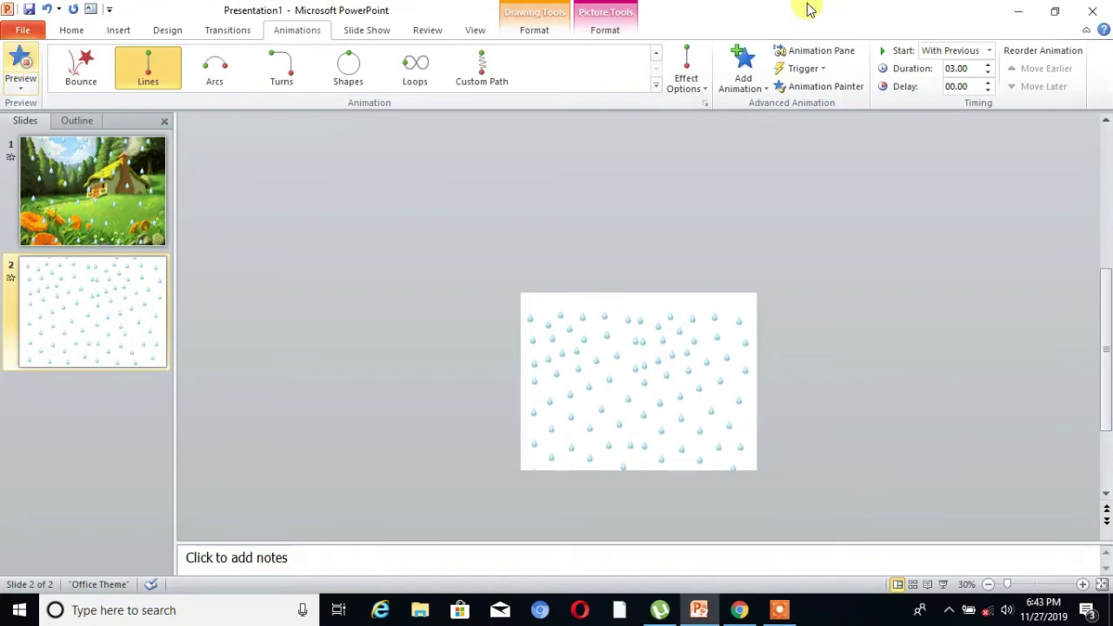
# Change the duration to 05.00 and preview the slower rainfall
pyautogui.click(954, 68)
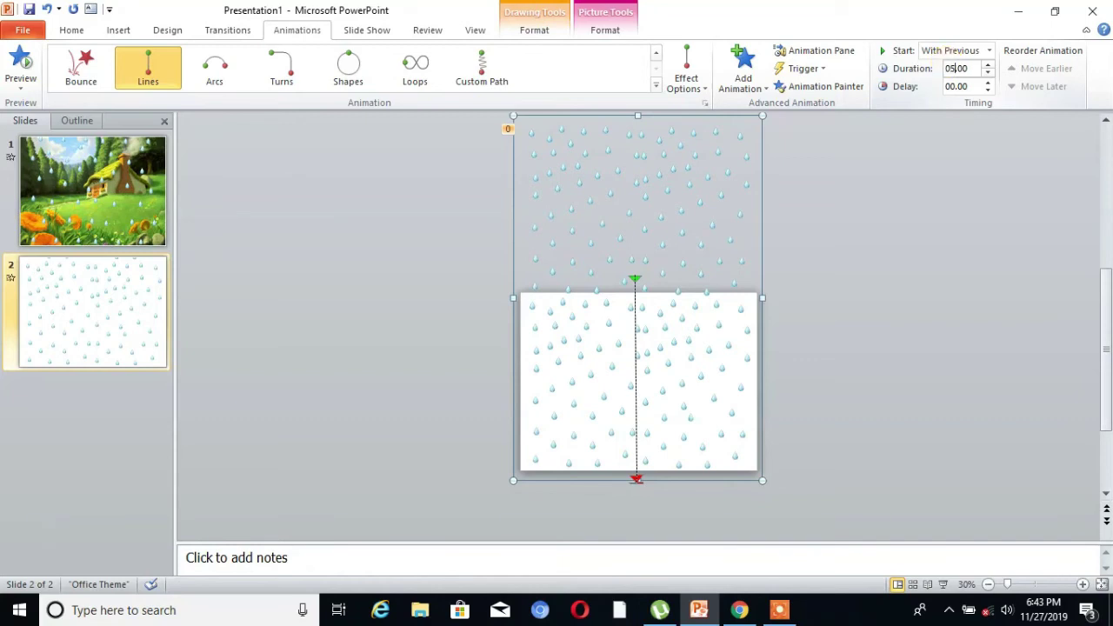
pyautogui.write('05')
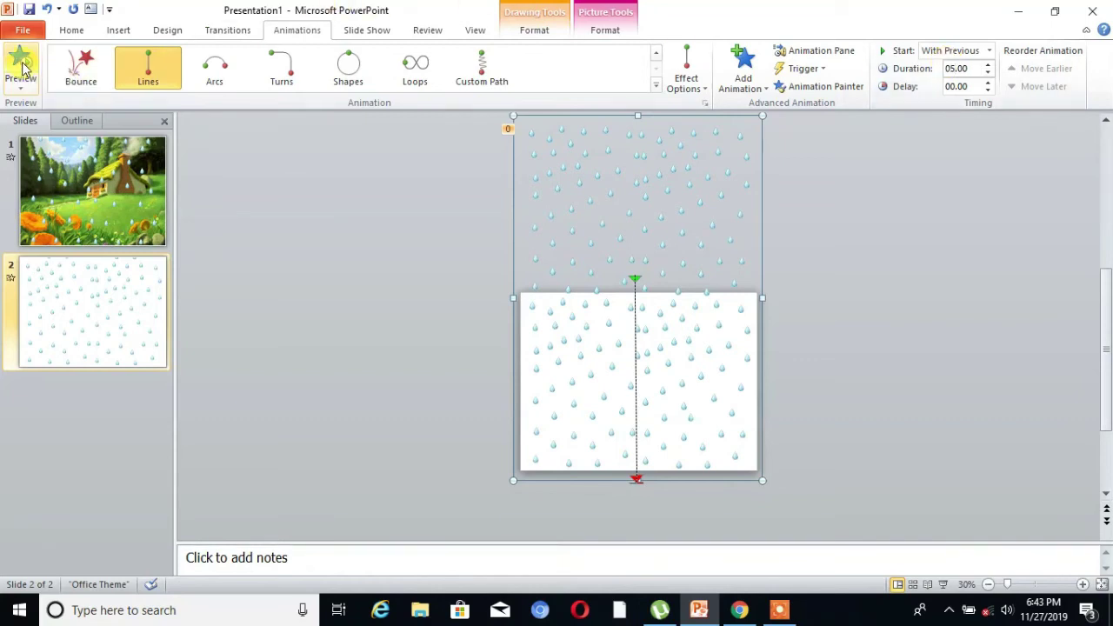
pyautogui.click(21, 66)
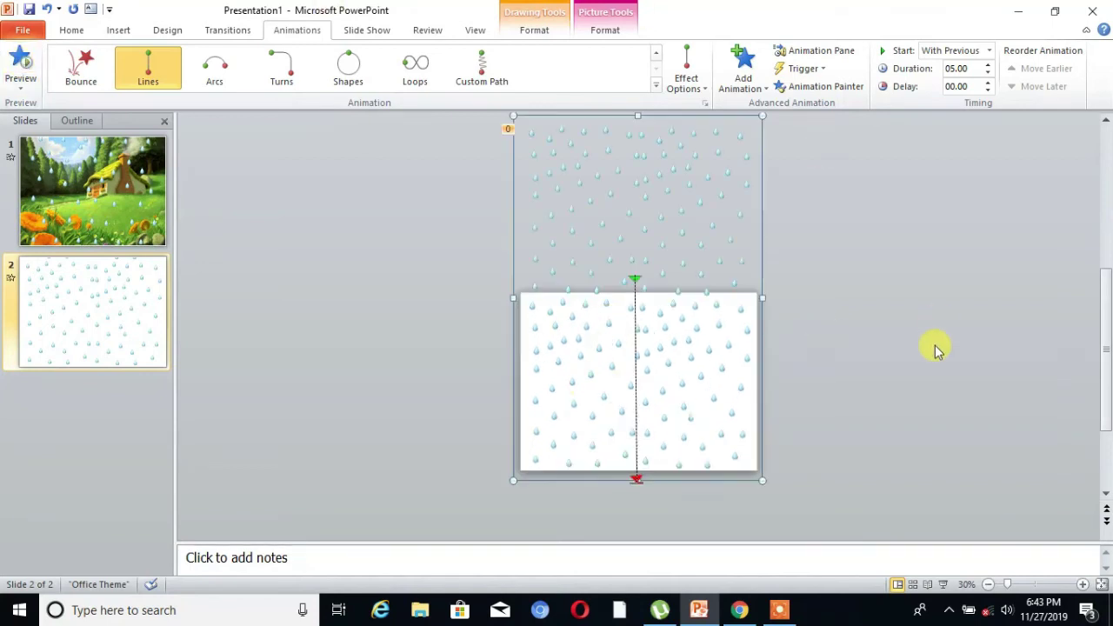
# In the Group 2048 Down path's effect options, remove smooth start and set Repeat to Until End of Slide
pyautogui.click(833, 54)
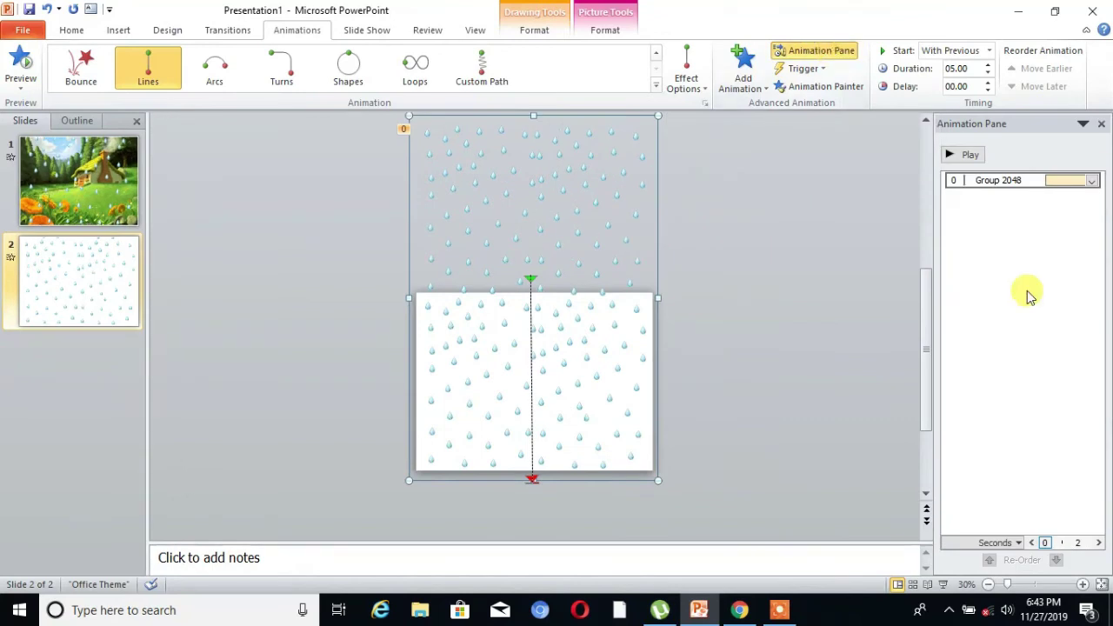
pyautogui.click(1092, 181)
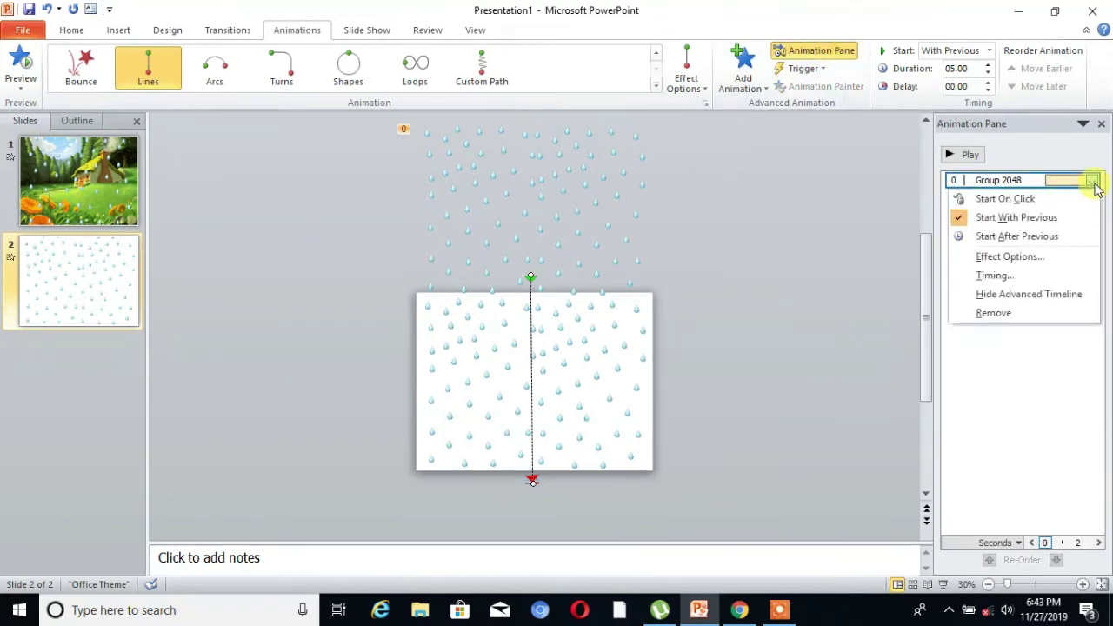
pyautogui.click(1009, 257)
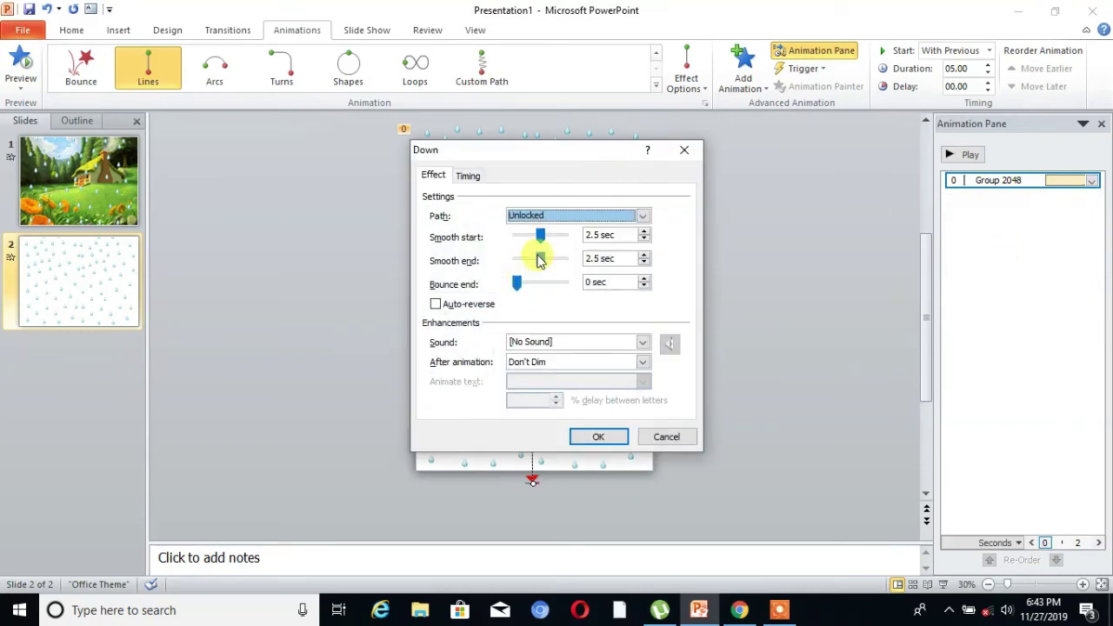
pyautogui.moveTo(540, 235); pyautogui.dragTo(509, 265)
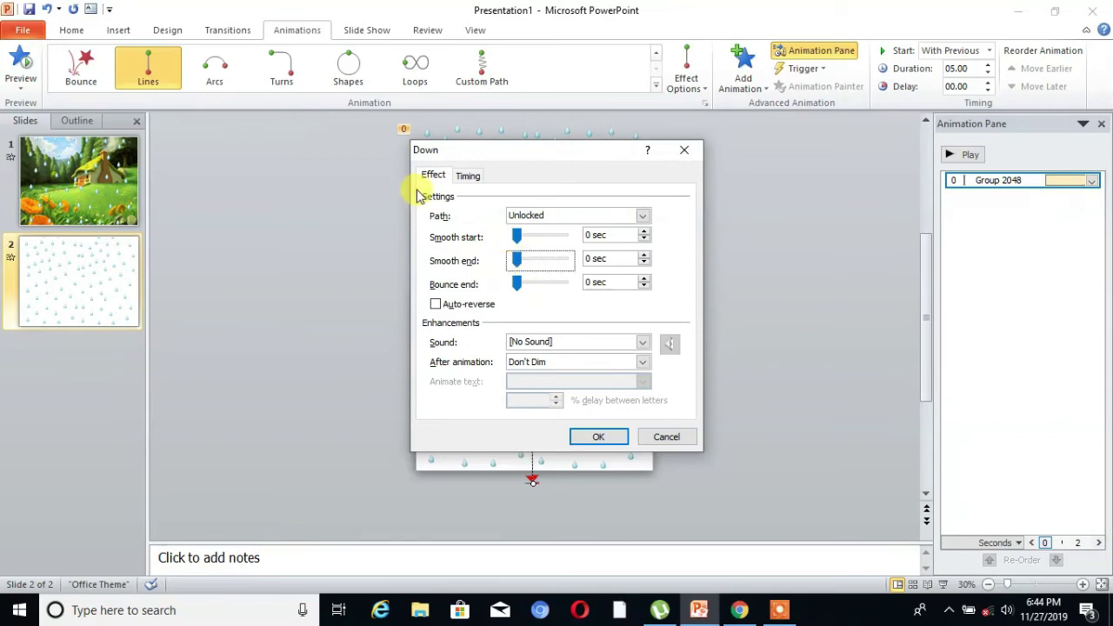
pyautogui.click(468, 177)
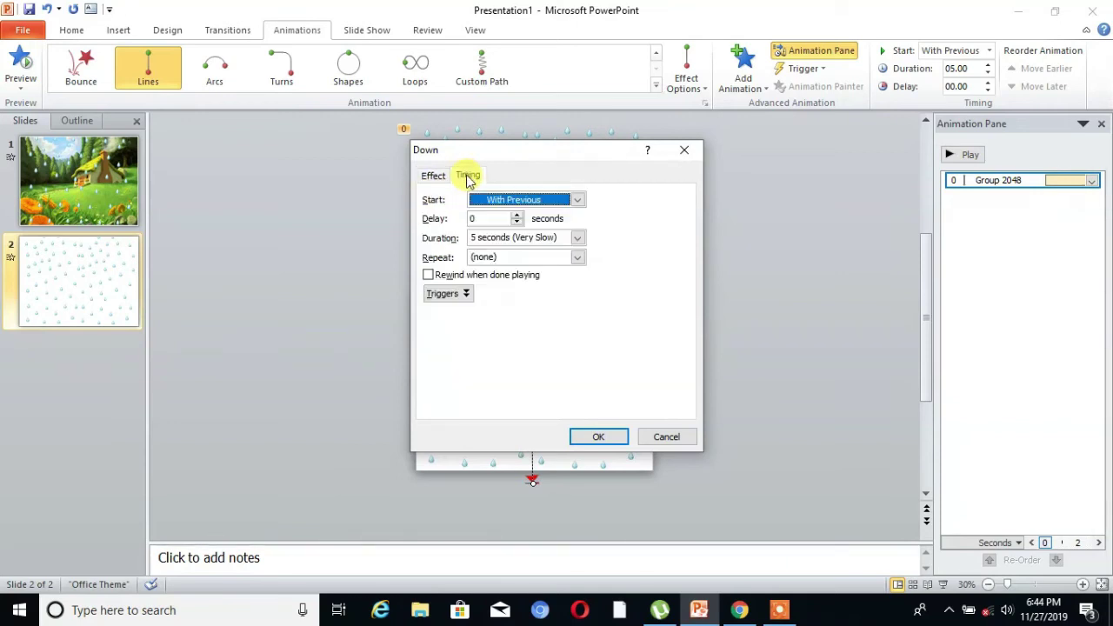
pyautogui.click(576, 257)
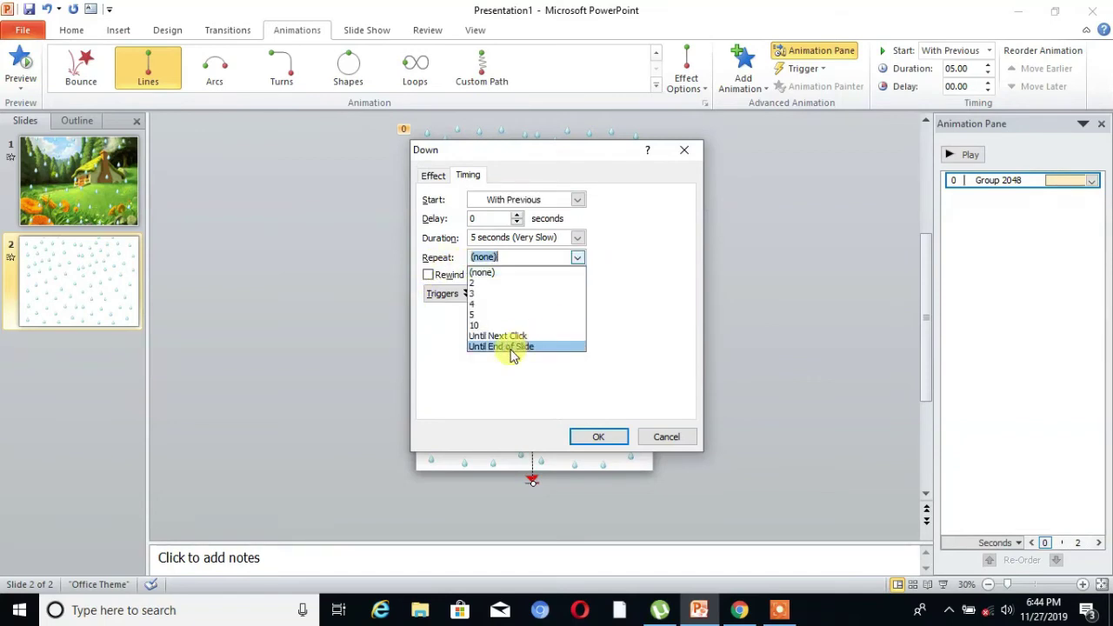
pyautogui.click(511, 347)
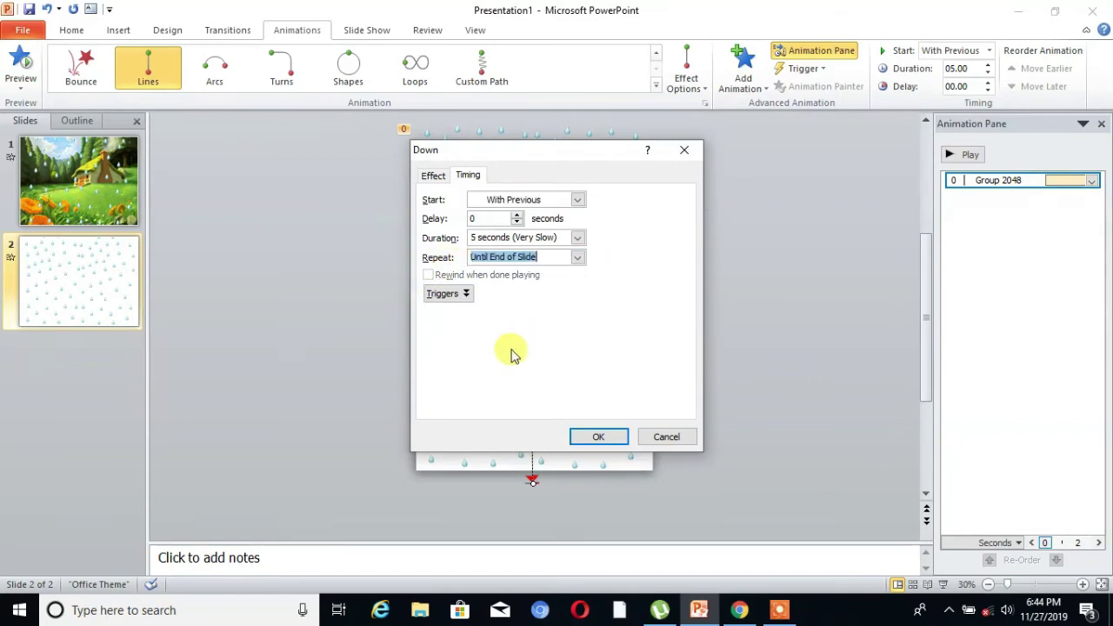
pyautogui.click(594, 436)
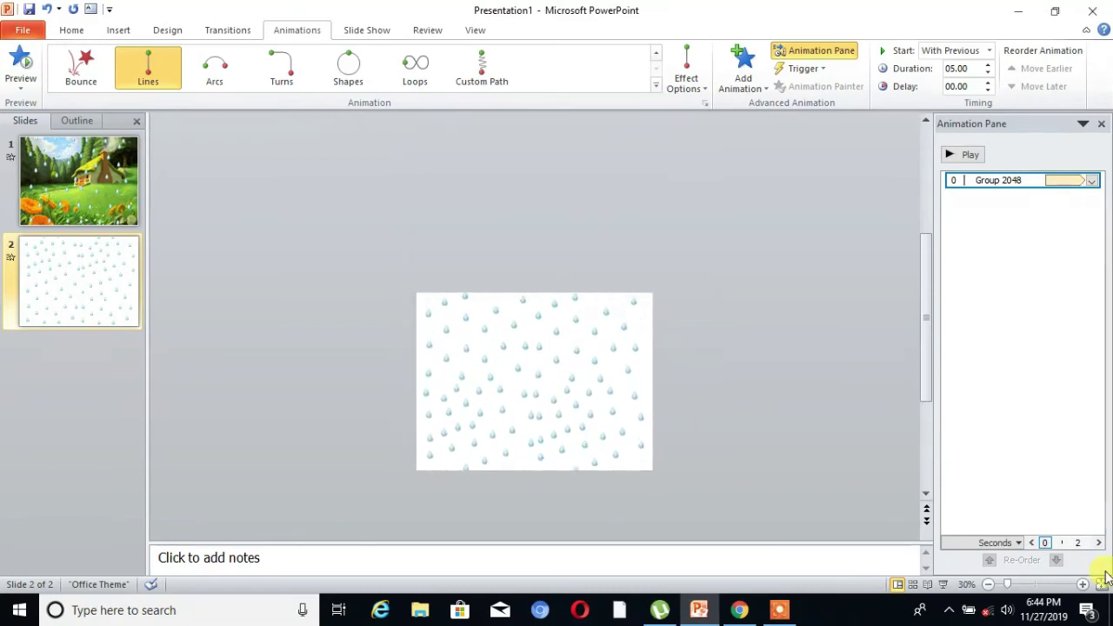
# Zoom in three levels on the raindrop slide, then minimize PowerPoint to the desktop
pyautogui.click(1084, 586)
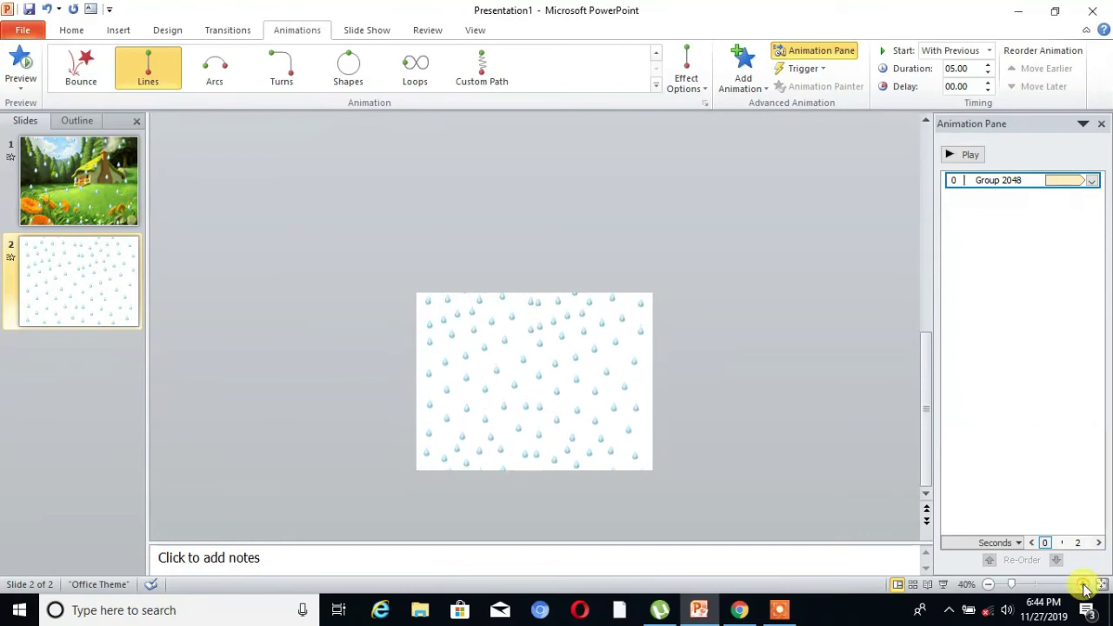
pyautogui.click(1084, 586)
pyautogui.click(1083, 586)
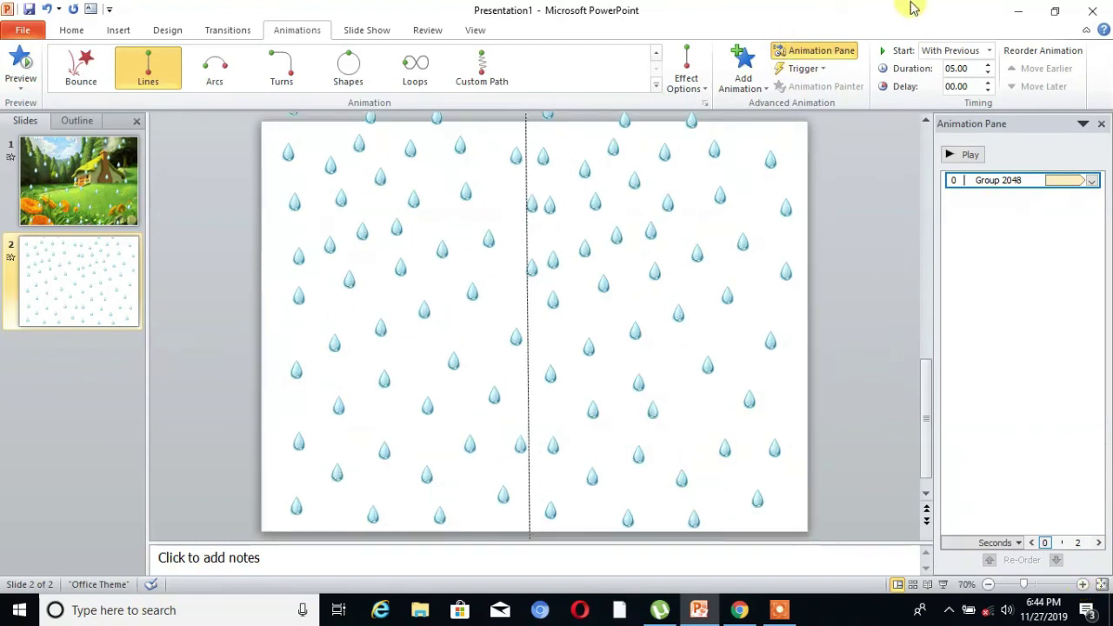
pyautogui.click(1017, 10)
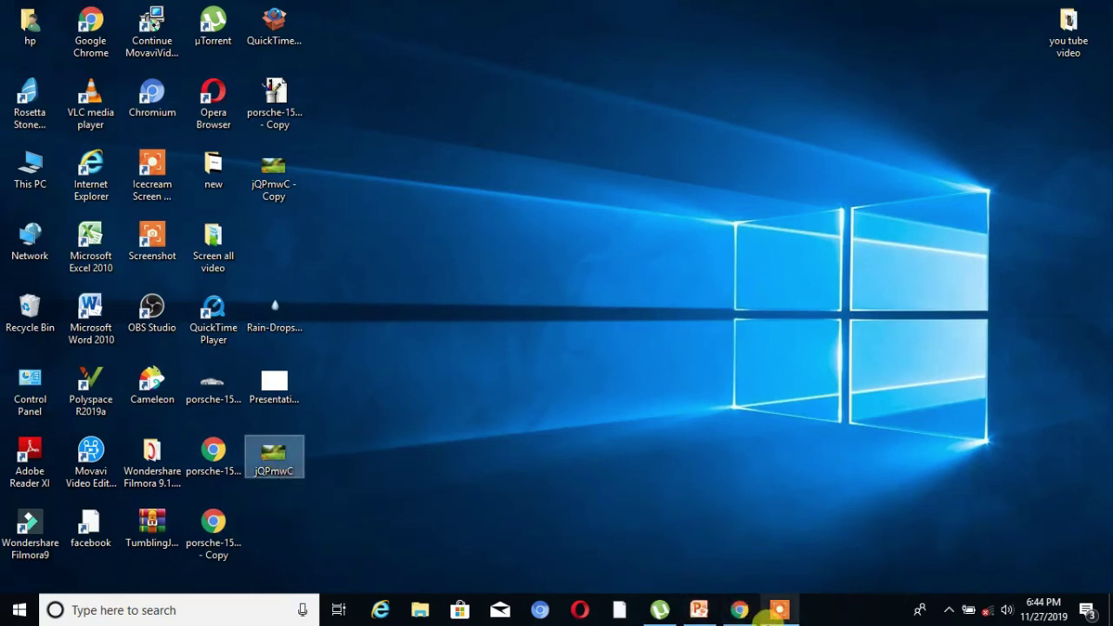
# Restore the PowerPoint window from the taskbar to show the raindrop slide
pyautogui.click(699, 614)
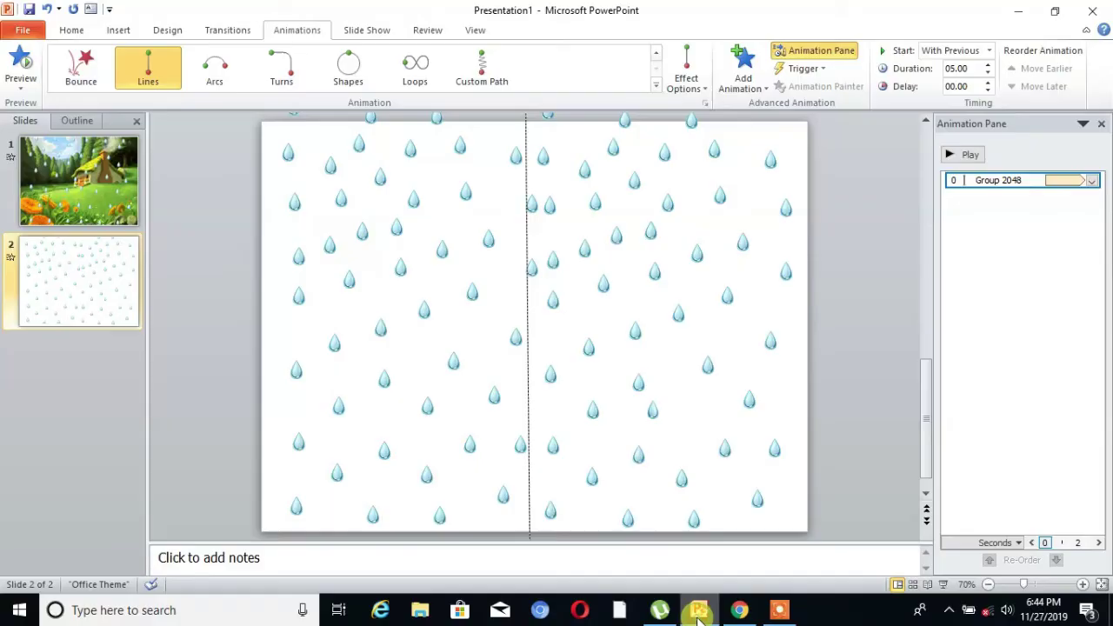
# Select the cottage picture, undo a stray resize, and shrink it to fit the slide down to its bottom edge
pyautogui.click(539, 415)
pyautogui.click(499, 409)
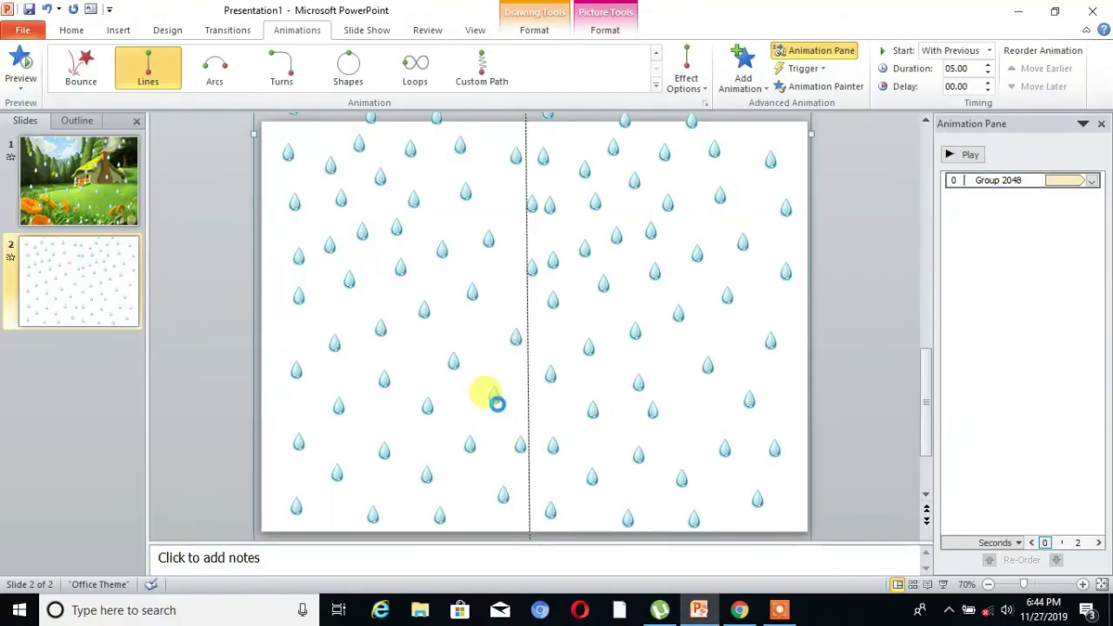
pyautogui.click(498, 406)
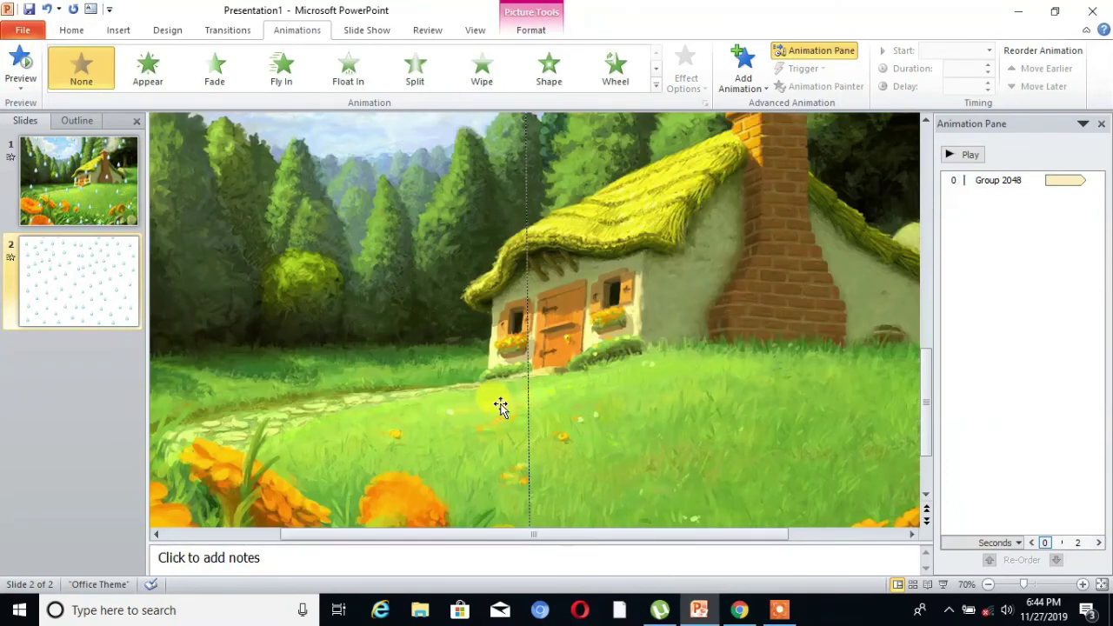
pyautogui.moveTo(693, 537); pyautogui.dragTo(557, 543)
pyautogui.moveTo(924, 395); pyautogui.dragTo(927, 484)
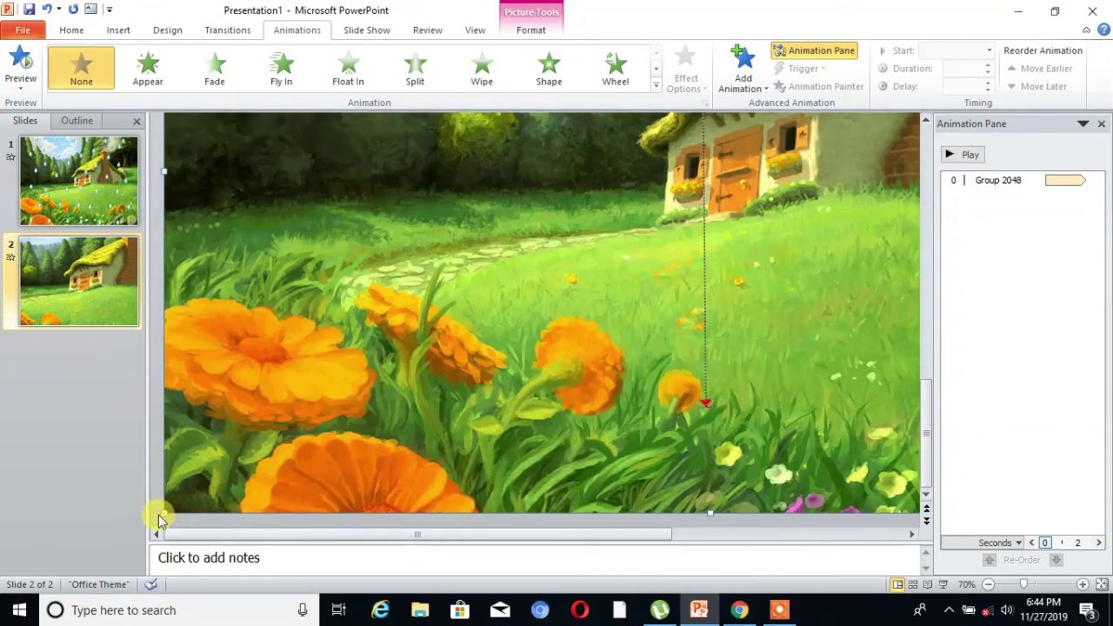
pyautogui.hotkey('ctrl', 'z')
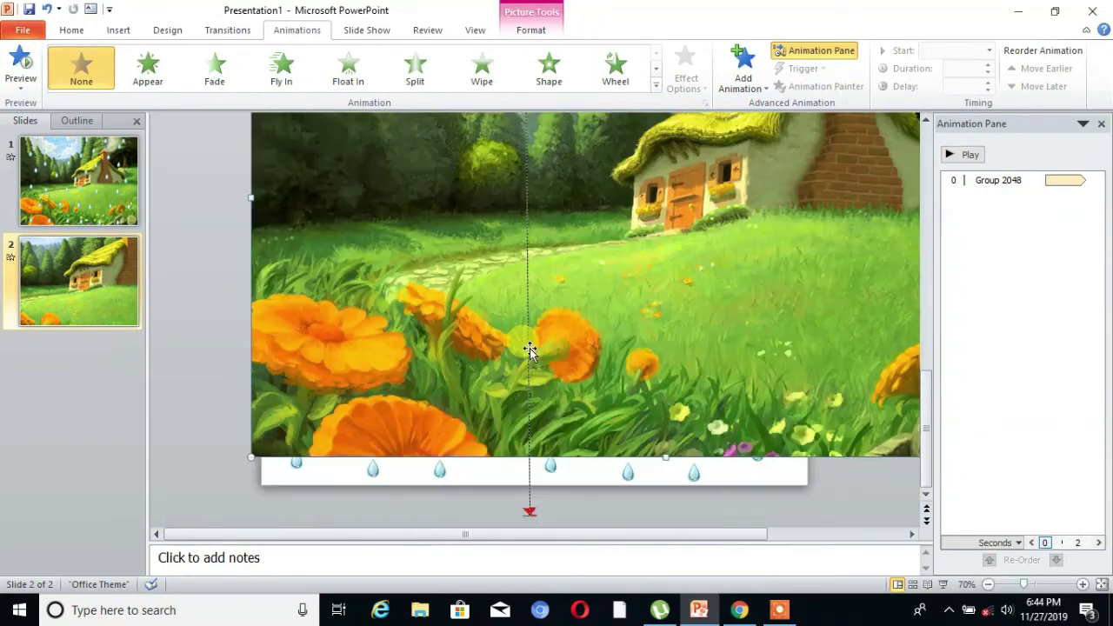
pyautogui.moveTo(248, 455); pyautogui.dragTo(509, 415)
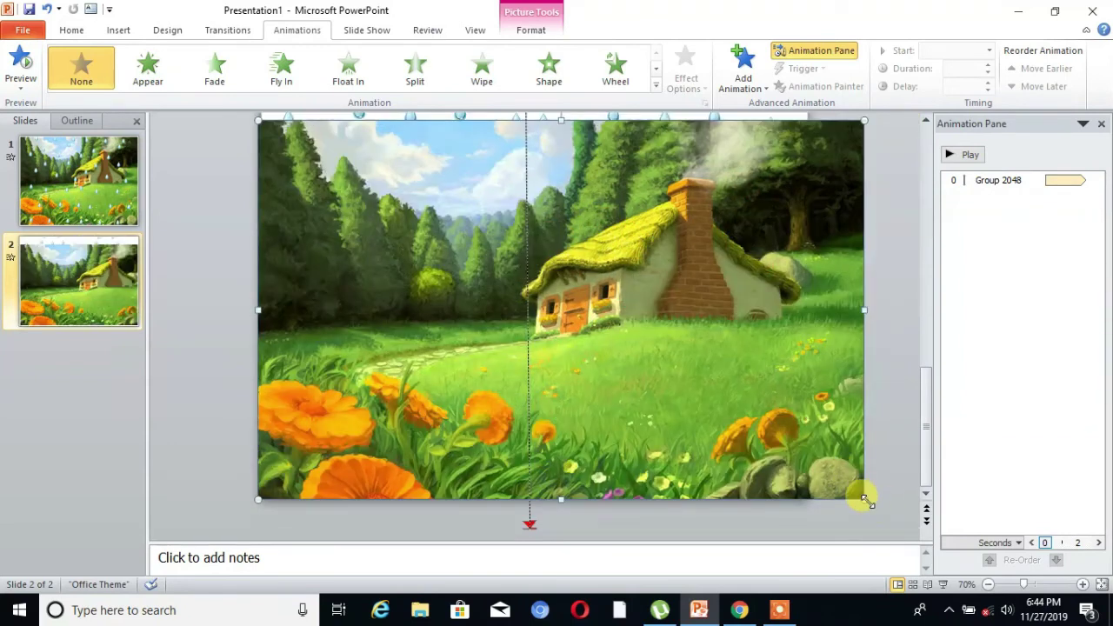
pyautogui.moveTo(865, 499); pyautogui.dragTo(790, 463)
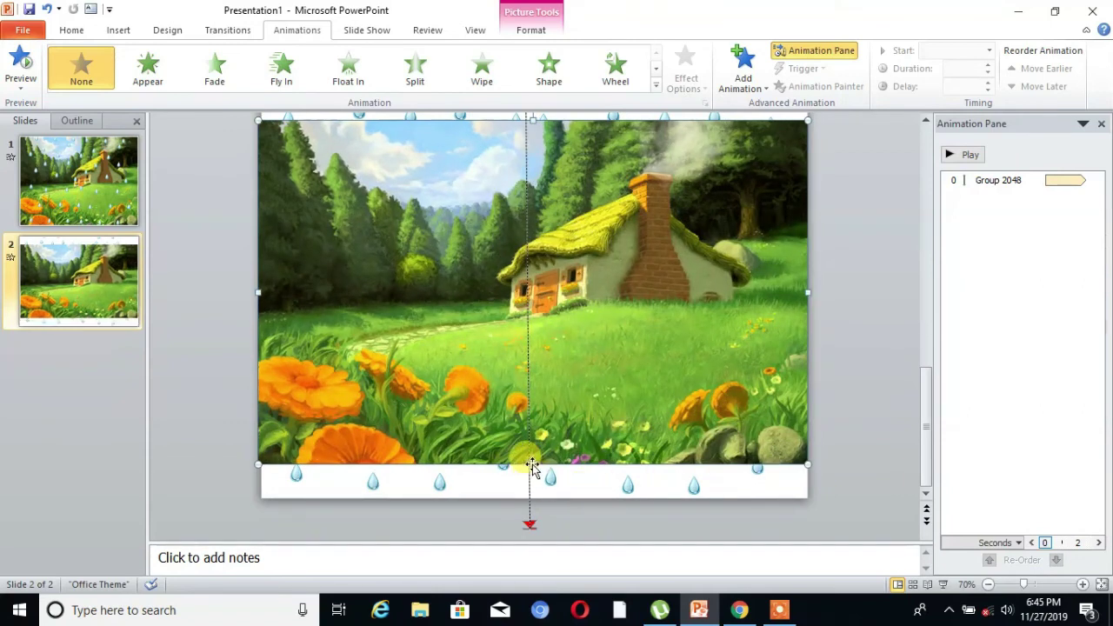
pyautogui.moveTo(535, 463); pyautogui.dragTo(537, 500)
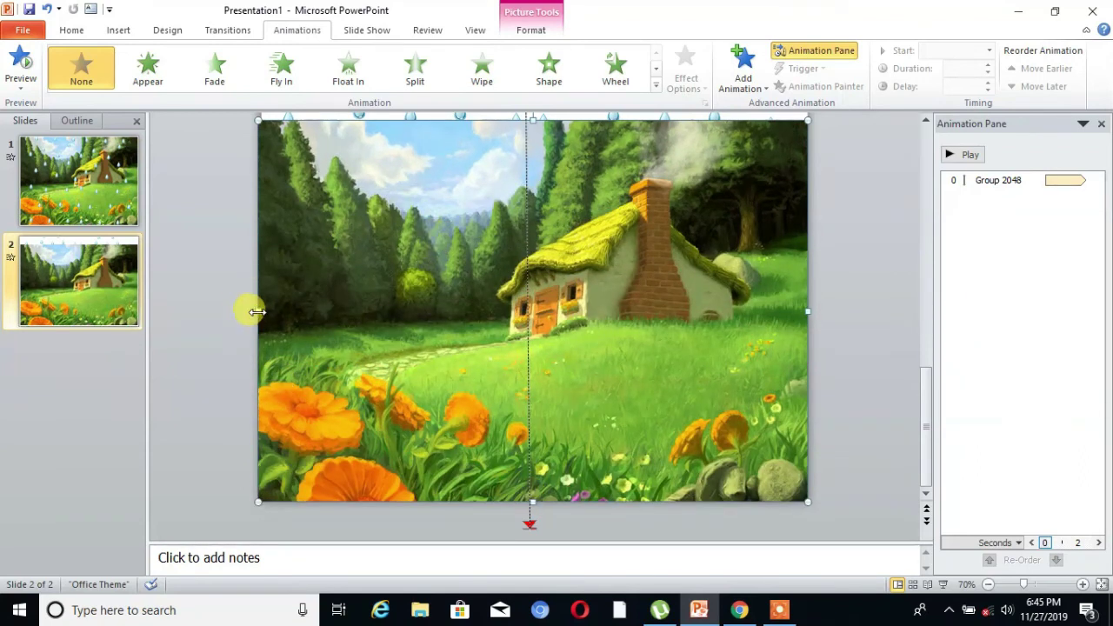
# Stretch the cottage picture's top edge up to the slide's top
pyautogui.moveTo(261, 311); pyautogui.dragTo(266, 311)
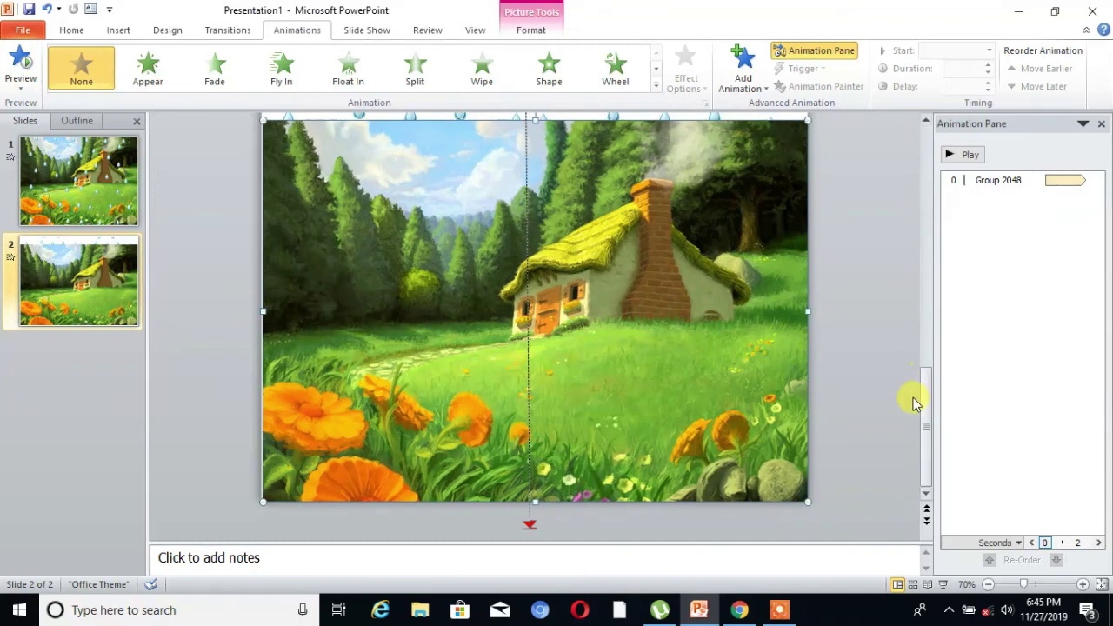
pyautogui.click(925, 402)
pyautogui.moveTo(925, 402); pyautogui.dragTo(924, 313)
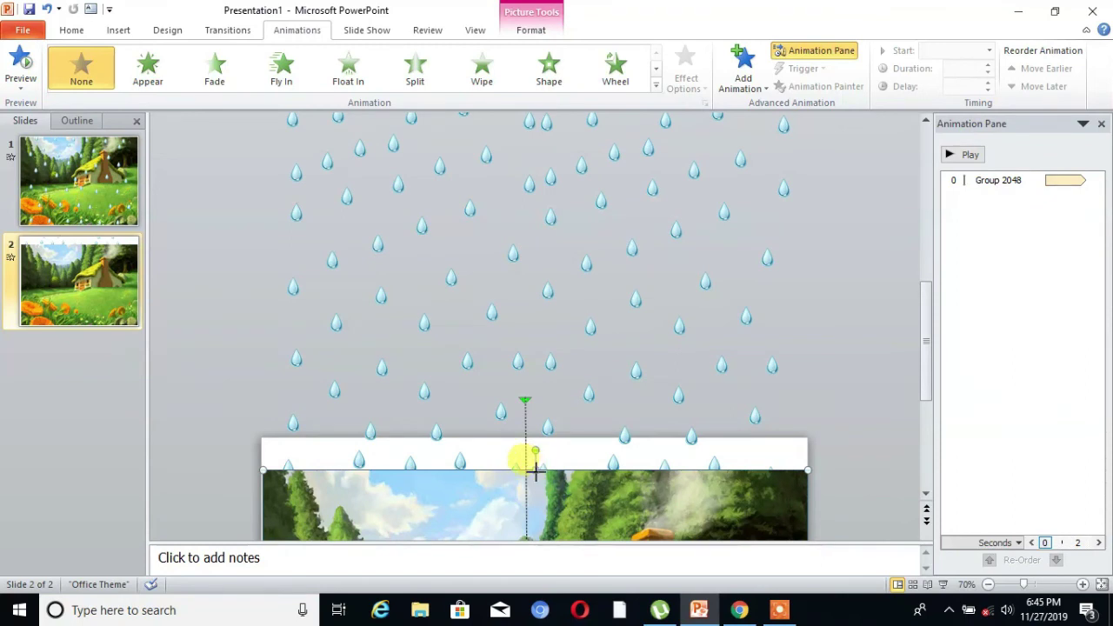
pyautogui.moveTo(535, 469); pyautogui.dragTo(537, 437)
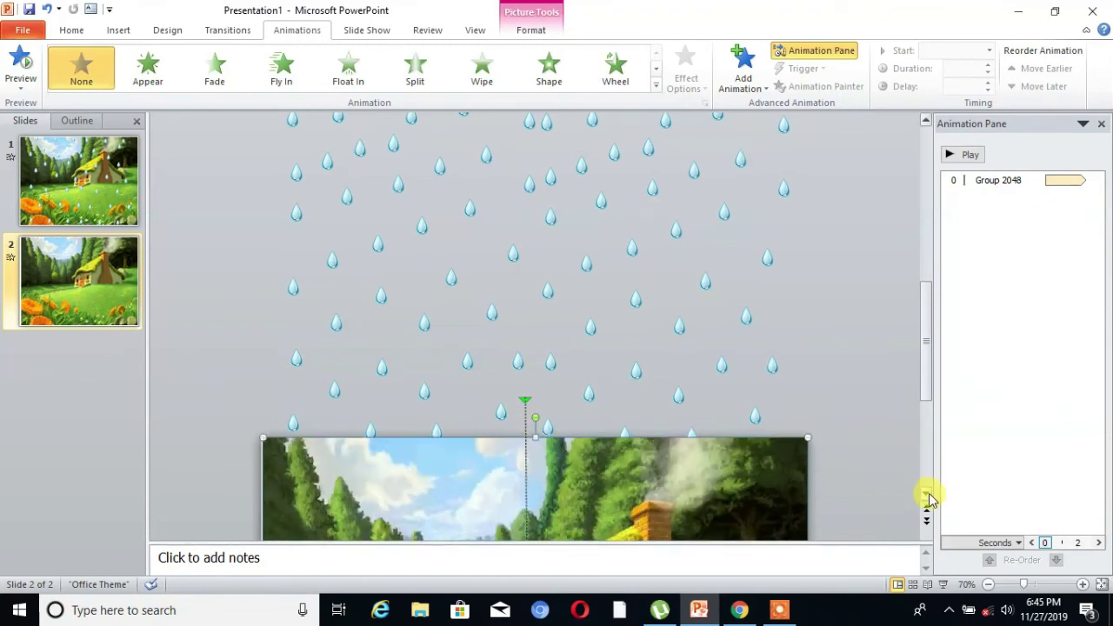
pyautogui.scroll(-5, 927, 500)
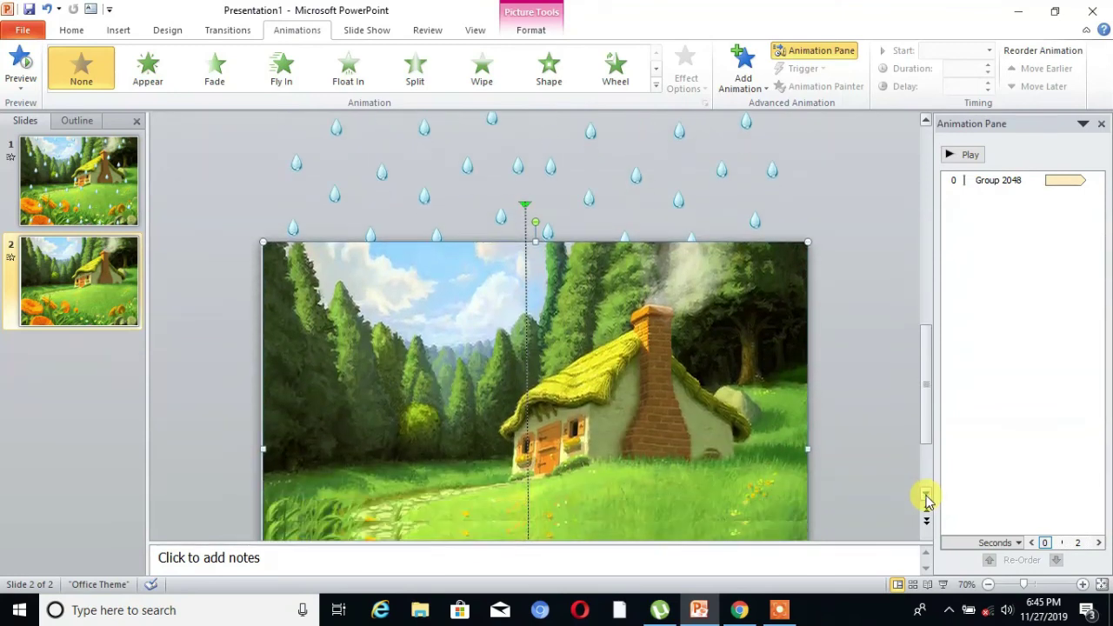
pyautogui.scroll(-5, 927, 500)
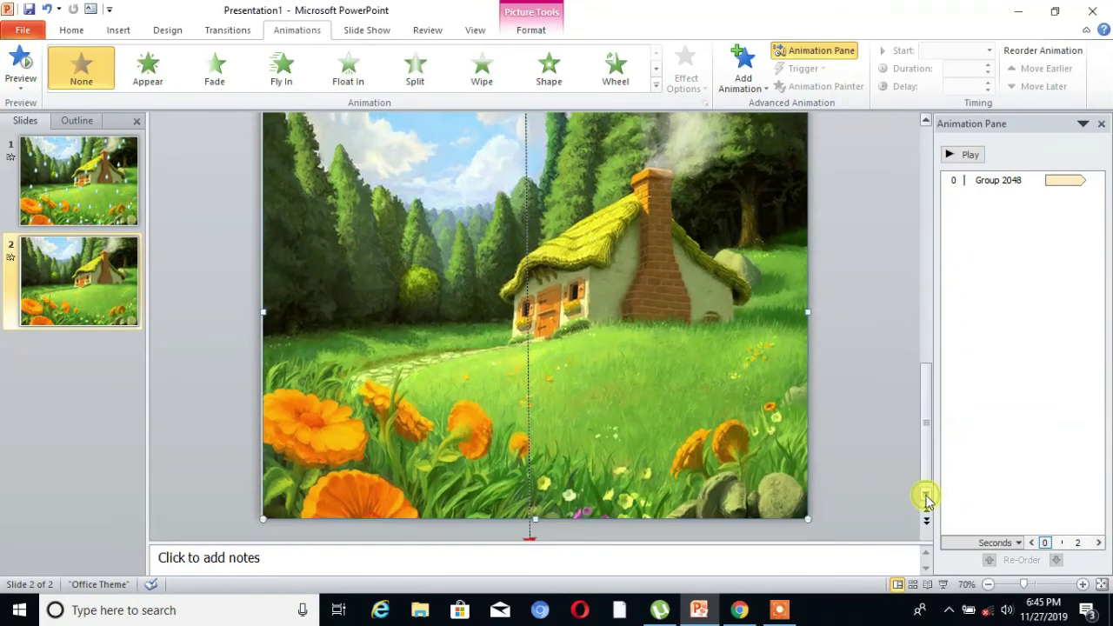
pyautogui.scroll(-1, 927, 500)
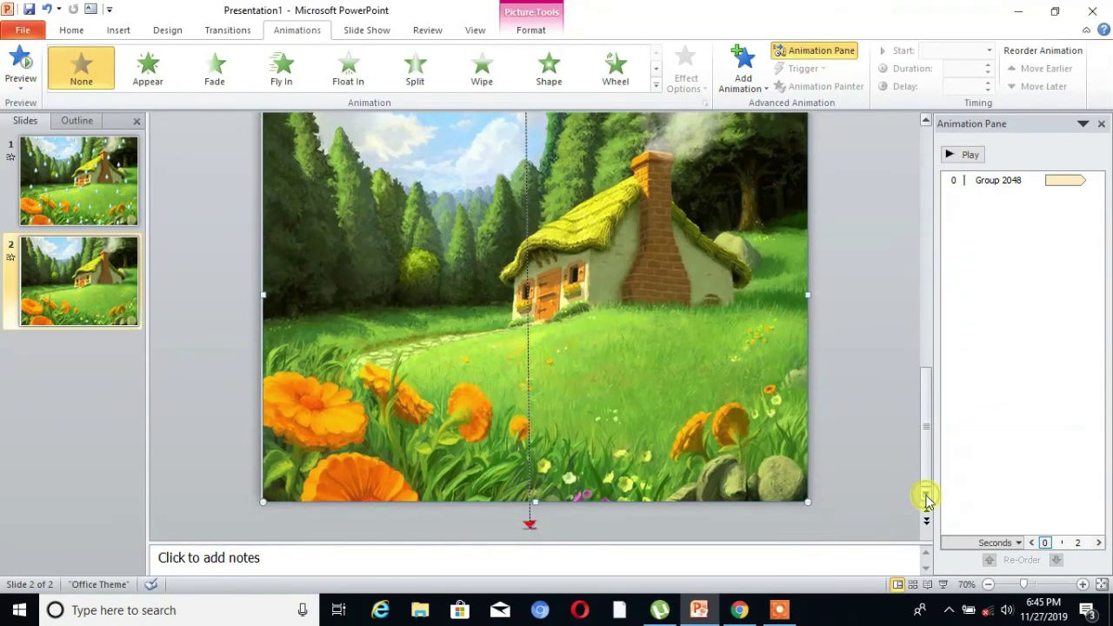
pyautogui.click(927, 123)
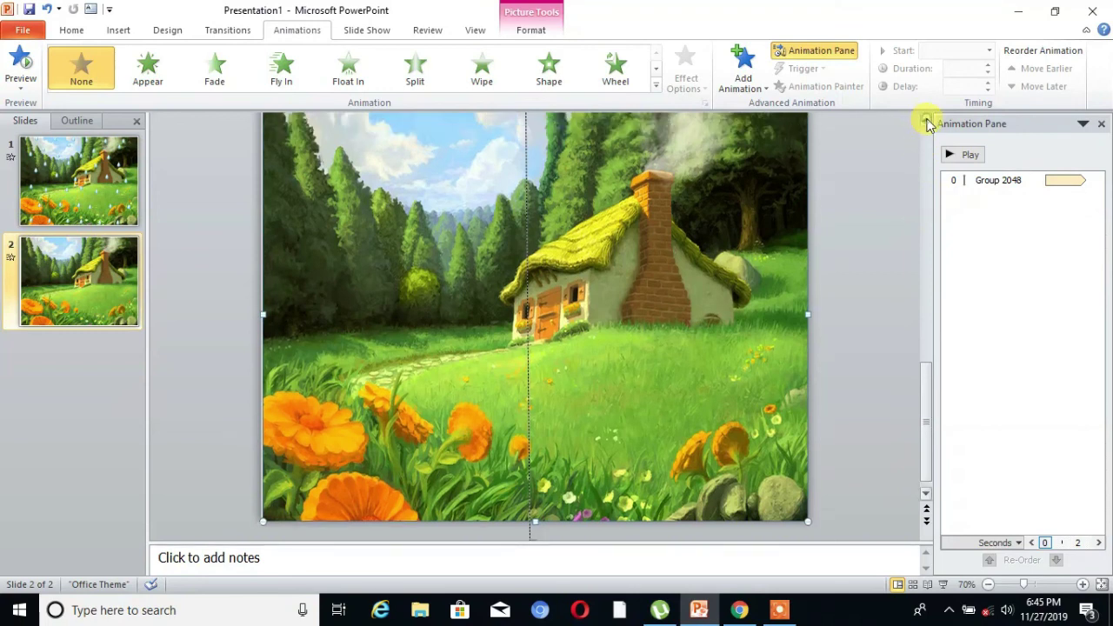
# Send the cottage picture to the back so the raindrops fall over it
pyautogui.rightClick(659, 248)
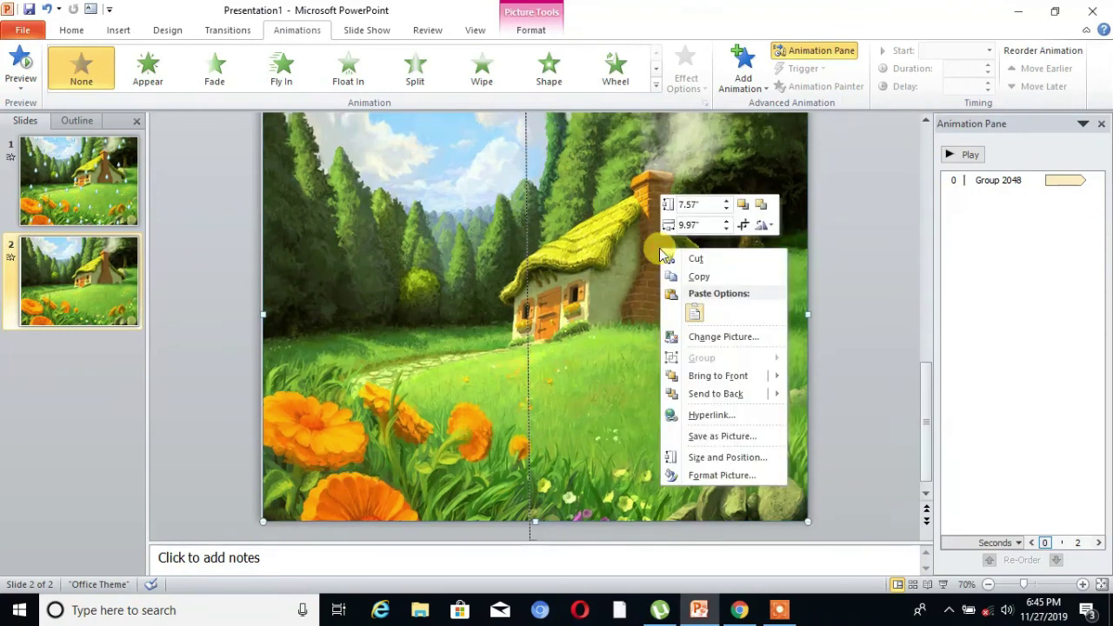
pyautogui.click(728, 393)
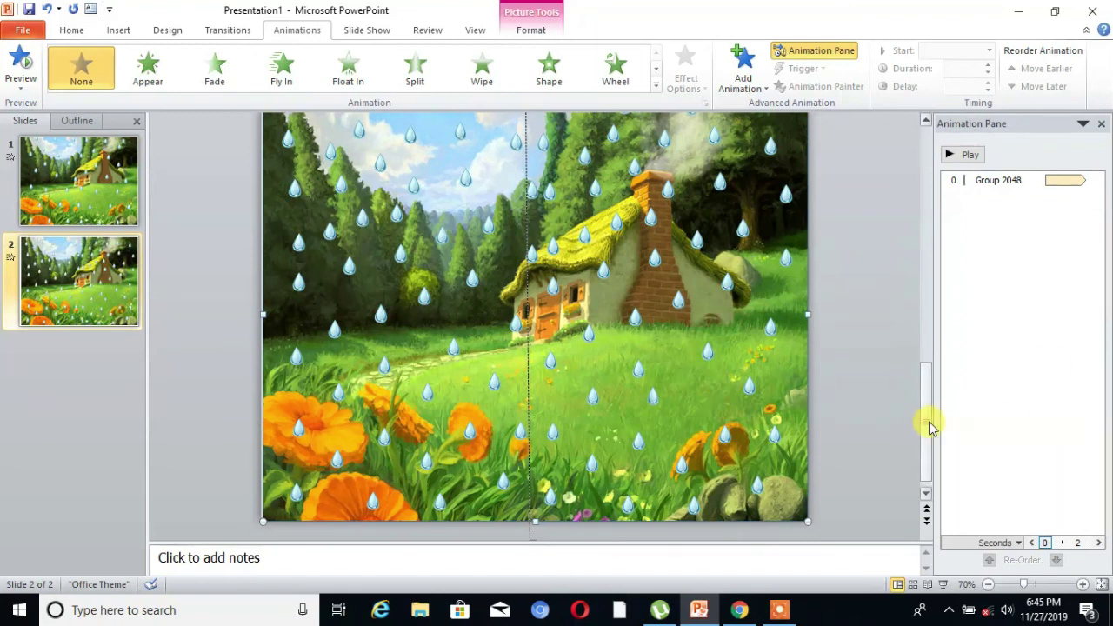
pyautogui.moveTo(931, 426); pyautogui.dragTo(924, 370)
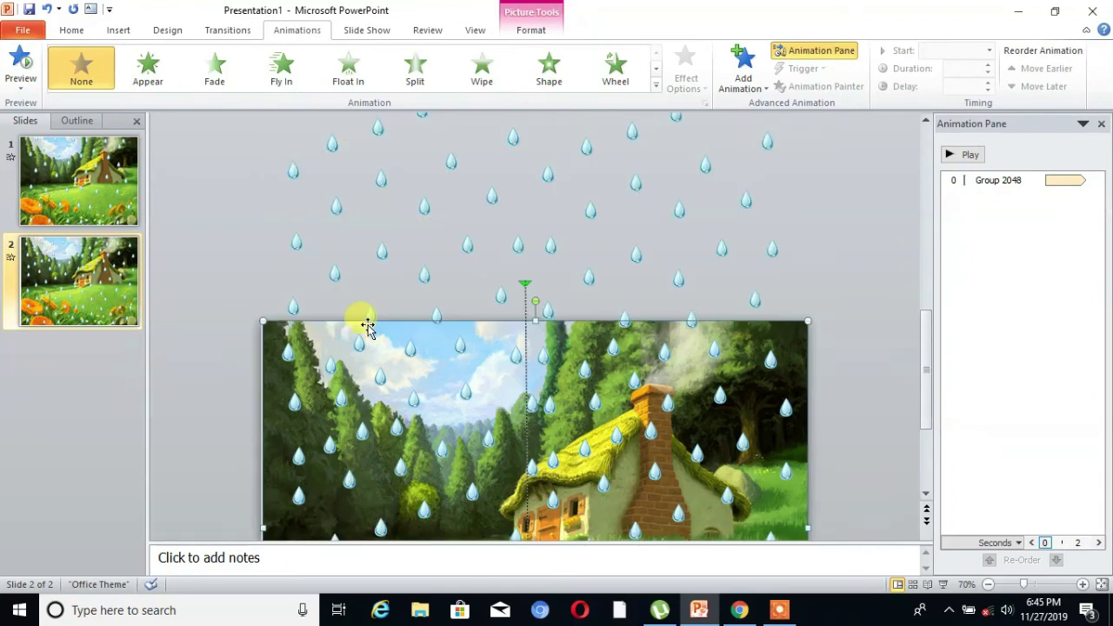
# Show the Slide Show commands for playing the rainfall slide
pyautogui.click(361, 32)
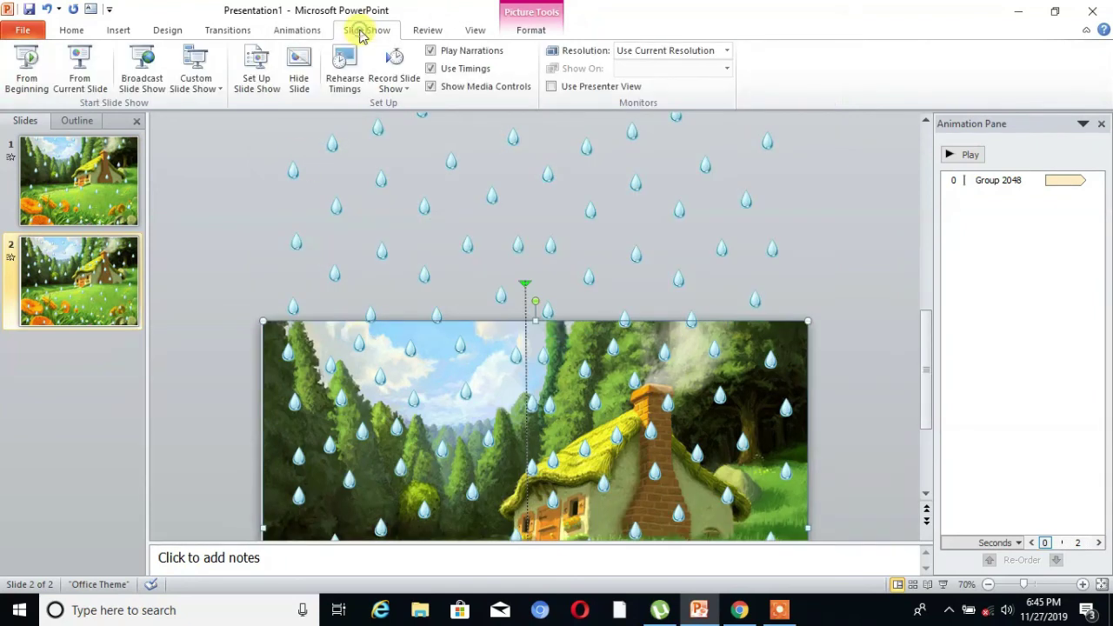